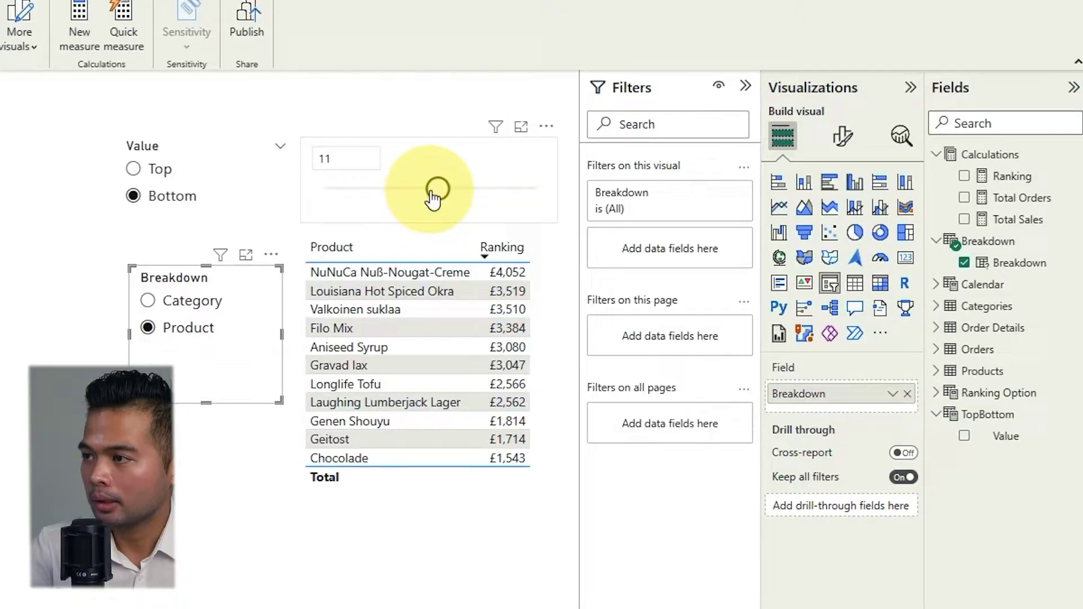
Drag the ranking-count slicer to change how many ranked products the table lists.
{"action": "mouse_move", "coordinate": [432, 197]}
{"action": "left_mouse_down"}
{"action": "mouse_move", "coordinate": [387, 192]}
{"action": "mouse_move", "coordinate": [418, 195]}
{"action": "left_mouse_up"}
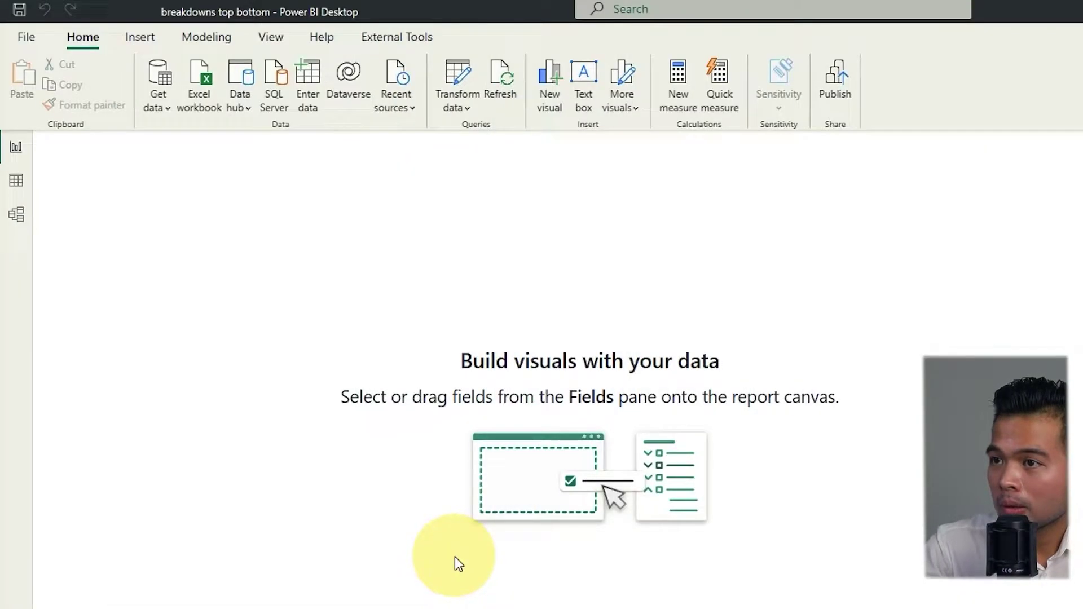
In Data view, inspect each table's rows and the Total Sales and Total Orders formulas.
{"action": "left_click", "coordinate": [18, 194]}
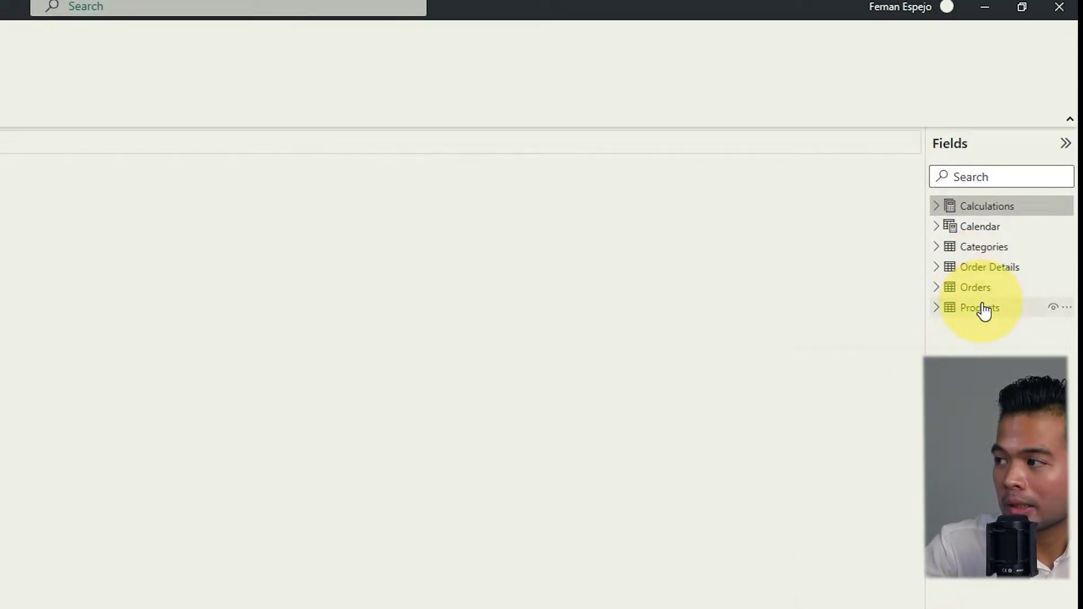
{"action": "left_click", "coordinate": [981, 280]}
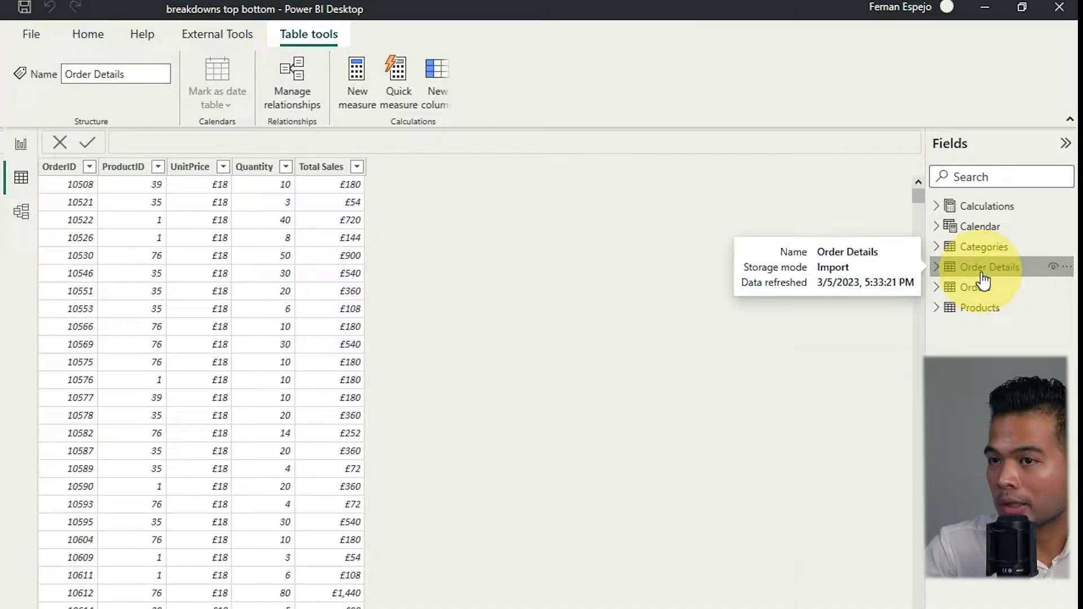
{"action": "left_click", "coordinate": [982, 291]}
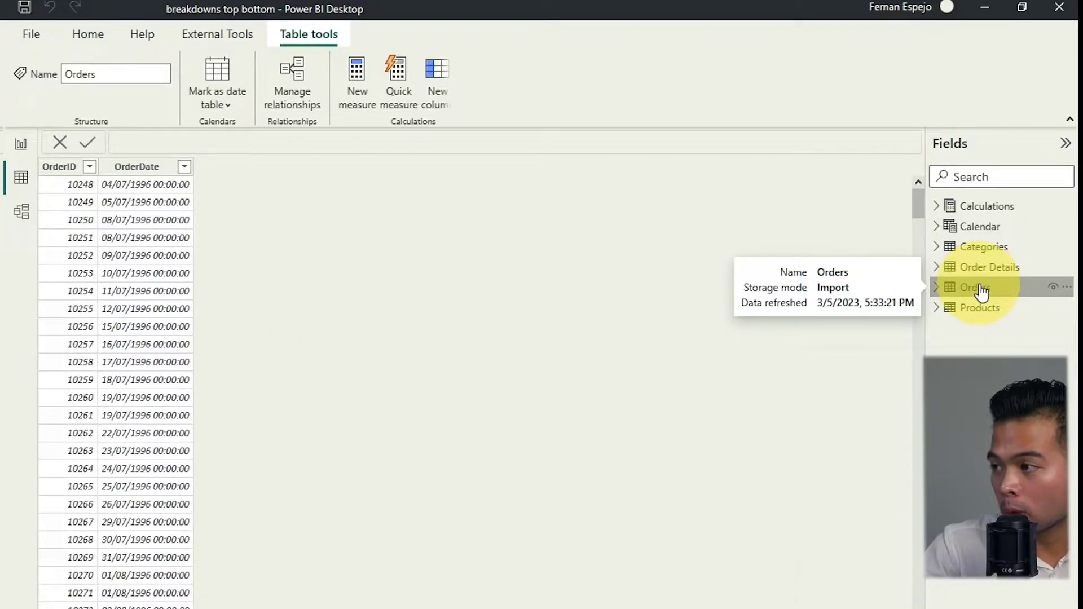
{"action": "left_click", "coordinate": [982, 310]}
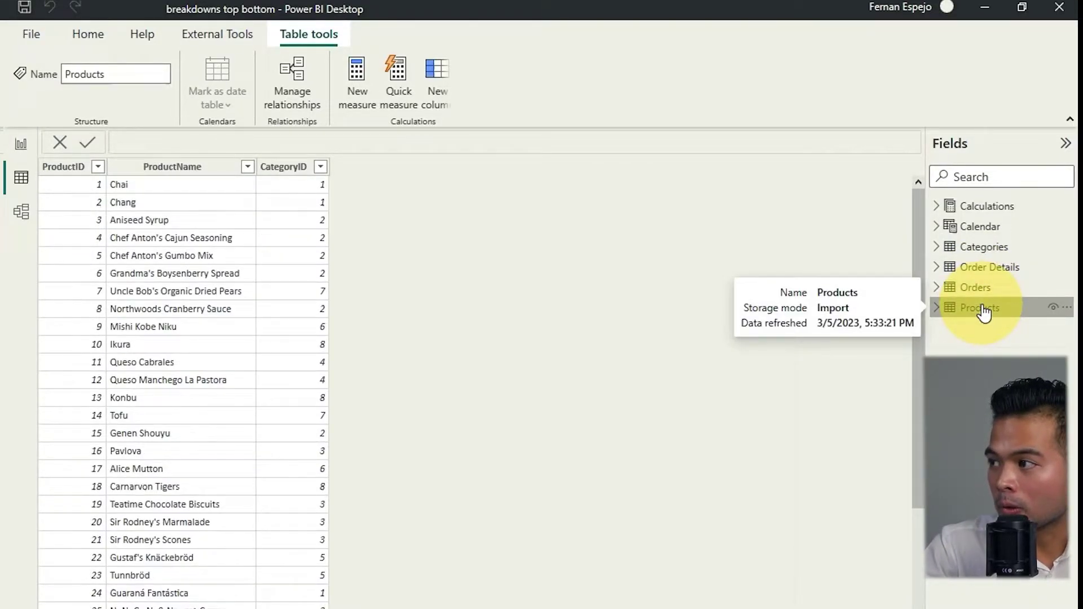
{"action": "left_click", "coordinate": [984, 250]}
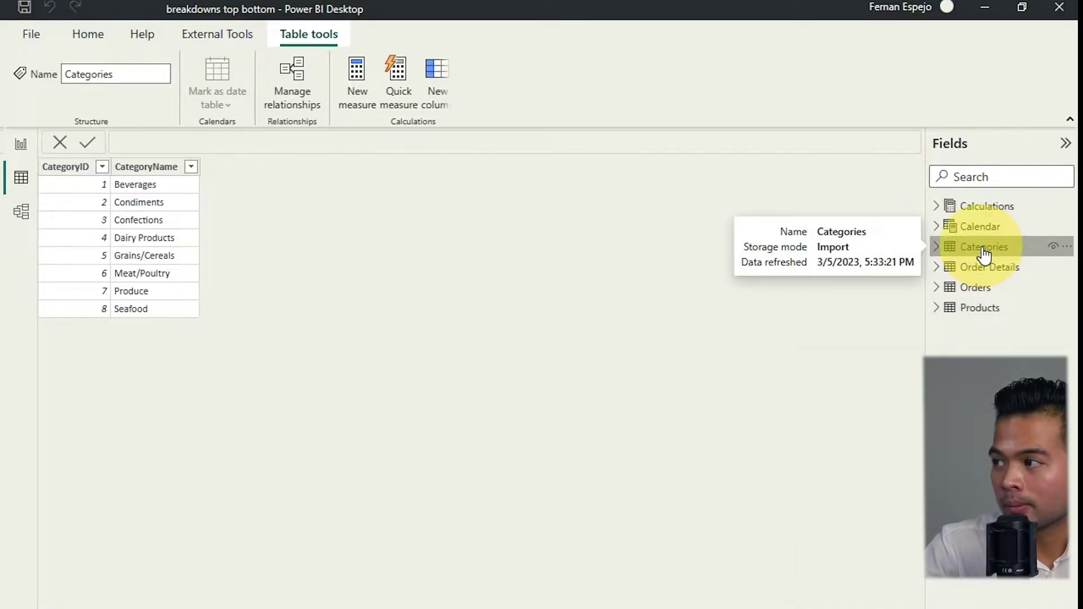
{"action": "left_click", "coordinate": [983, 228]}
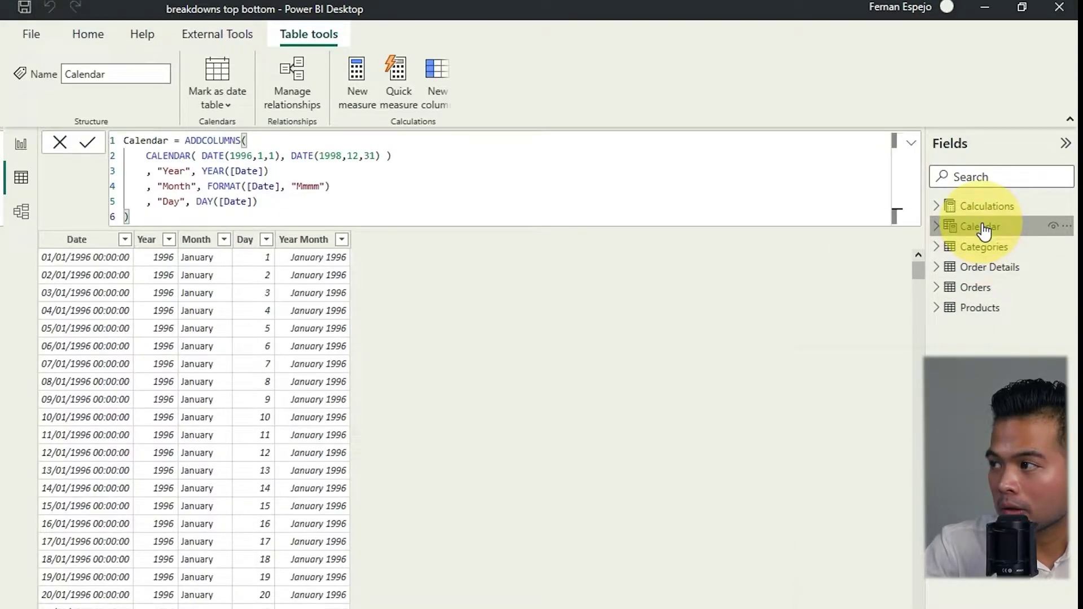
{"action": "left_click", "coordinate": [938, 208]}
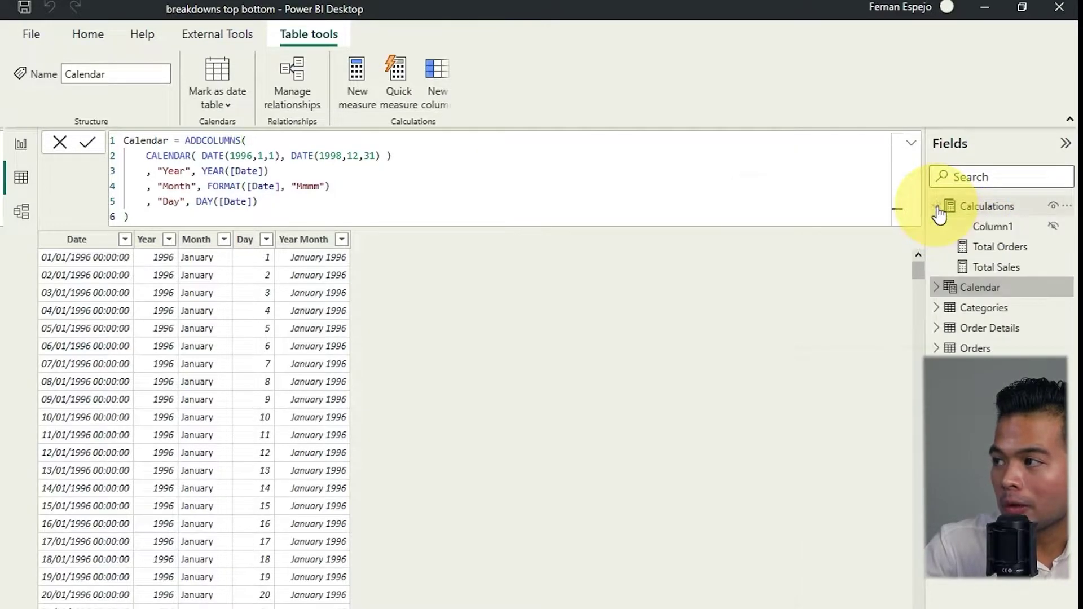
{"action": "left_click", "coordinate": [985, 273]}
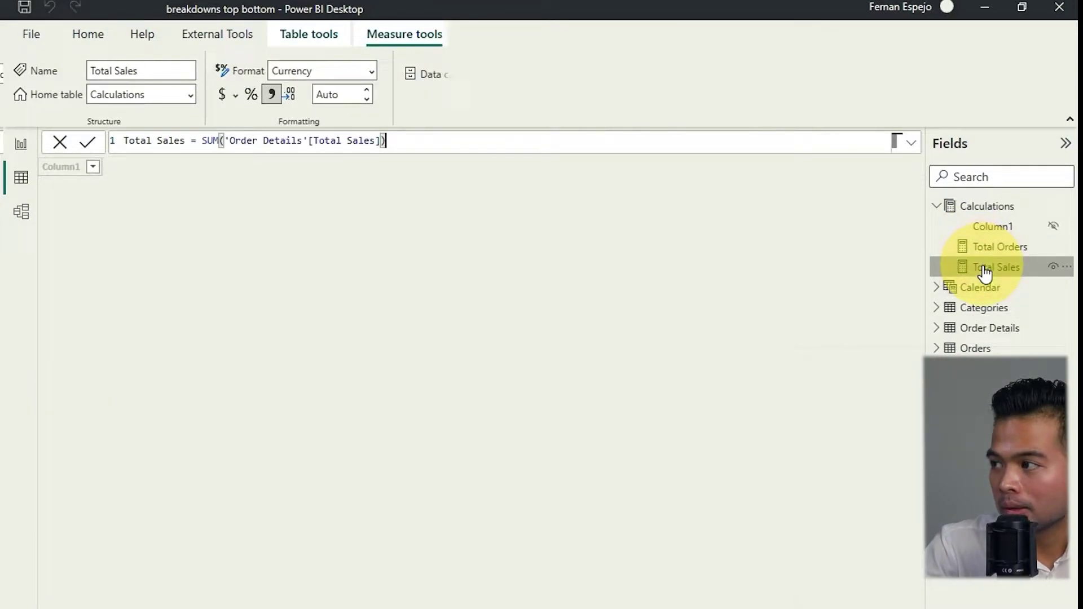
{"action": "left_click", "coordinate": [991, 249]}
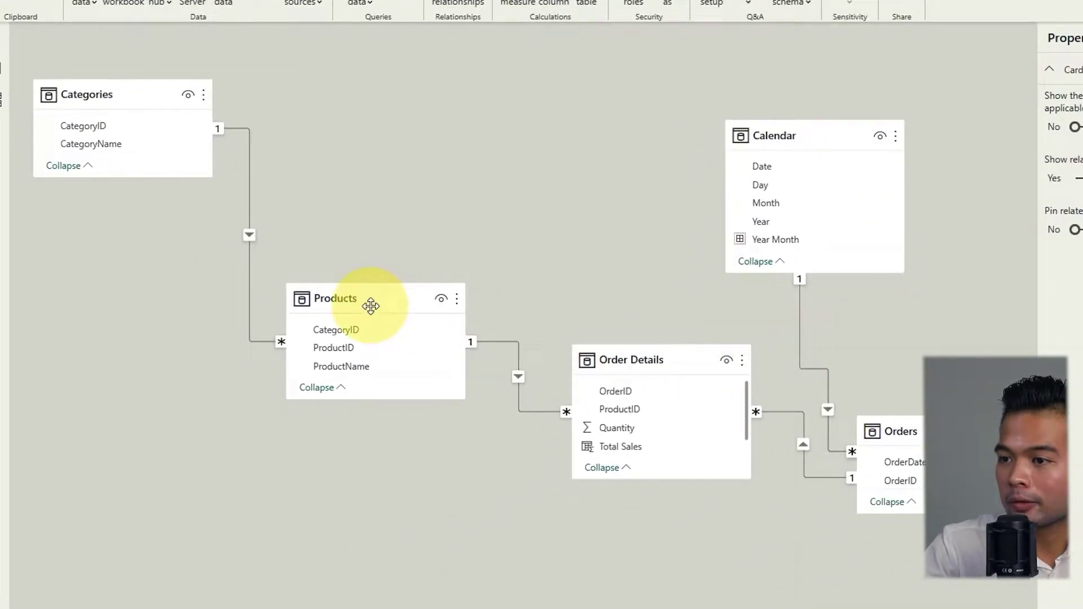
Rearrange the Products, Order Details, Orders and Calendar cards in the model diagram.
{"action": "left_click_drag", "start_coordinate": [370, 305], "coordinate": [265, 319]}
{"action": "left_click_drag", "start_coordinate": [623, 356], "coordinate": [502, 401]}
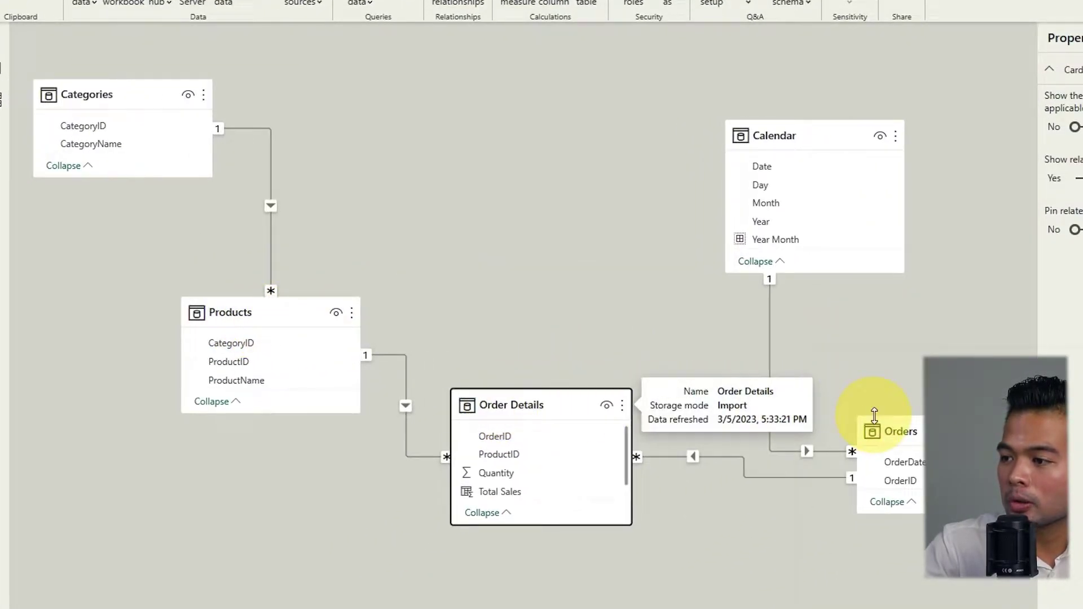
{"action": "left_click_drag", "start_coordinate": [895, 416], "coordinate": [794, 406]}
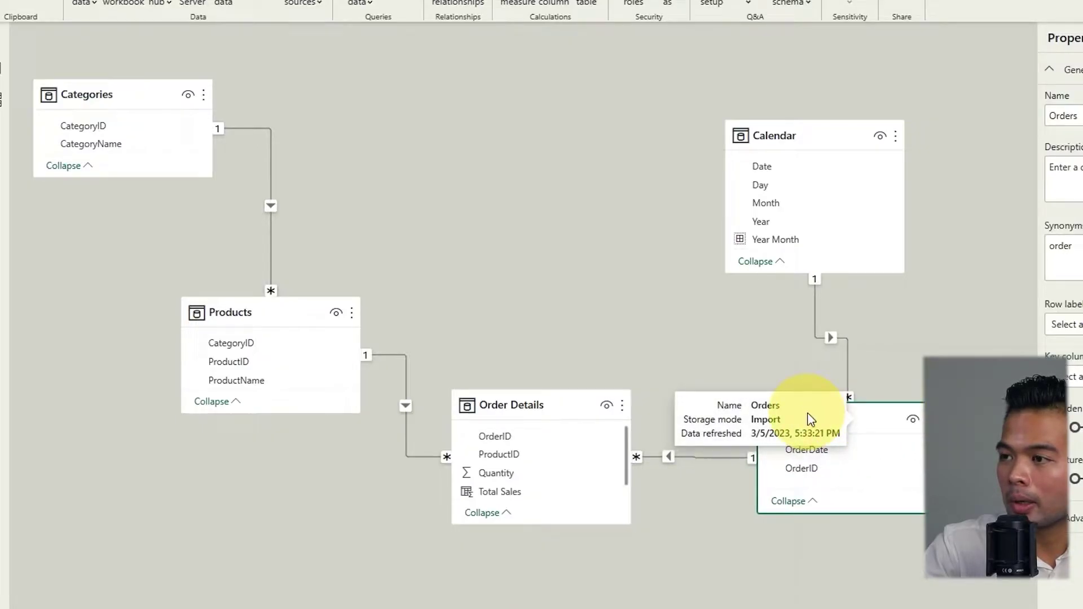
{"action": "left_click_drag", "start_coordinate": [778, 145], "coordinate": [672, 142]}
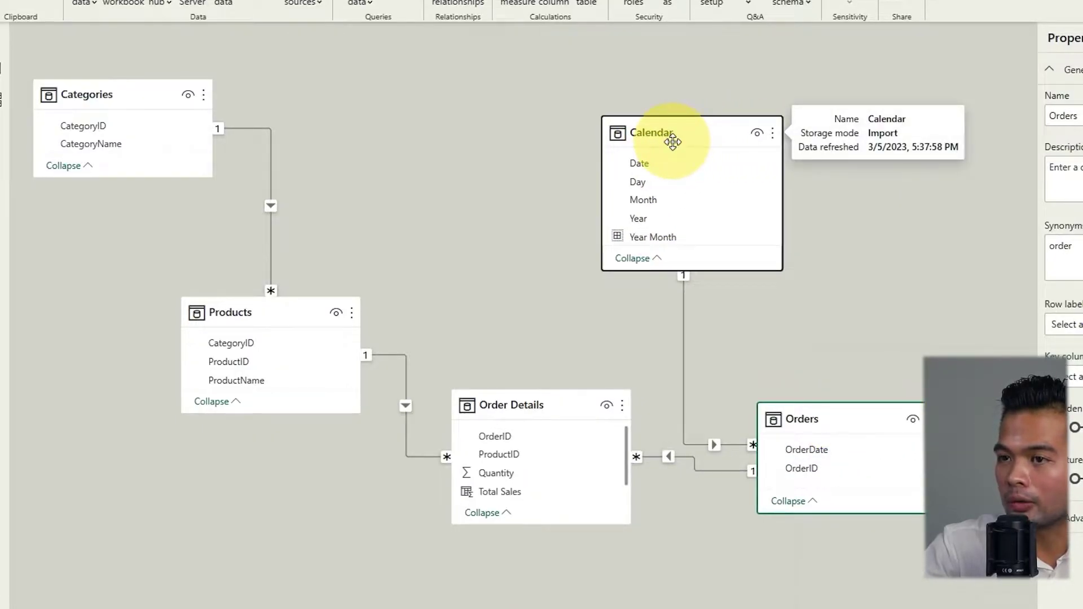
Build a CategoryName and Total Sales table, sorted by Total Sales descending.
{"action": "left_click", "coordinate": [1, 38]}
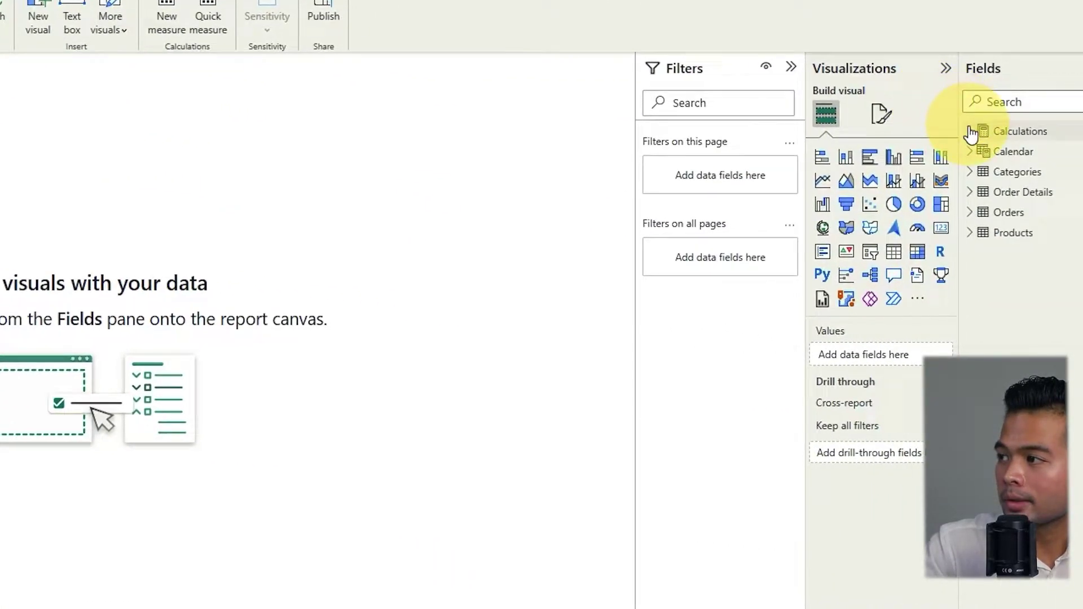
{"action": "left_click", "coordinate": [971, 174]}
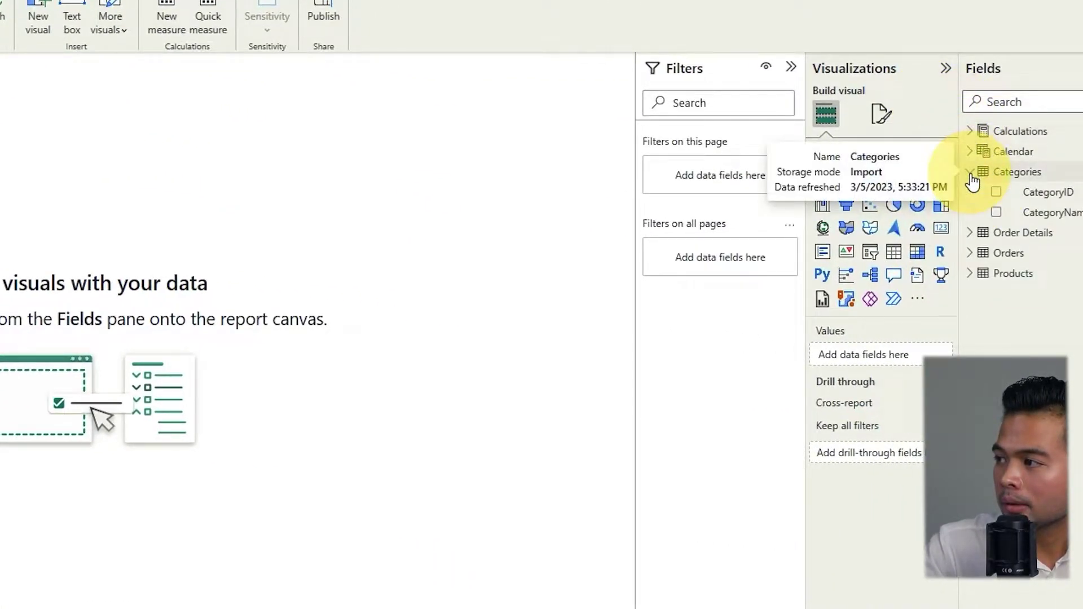
{"action": "left_click_drag", "start_coordinate": [993, 212], "coordinate": [461, 202]}
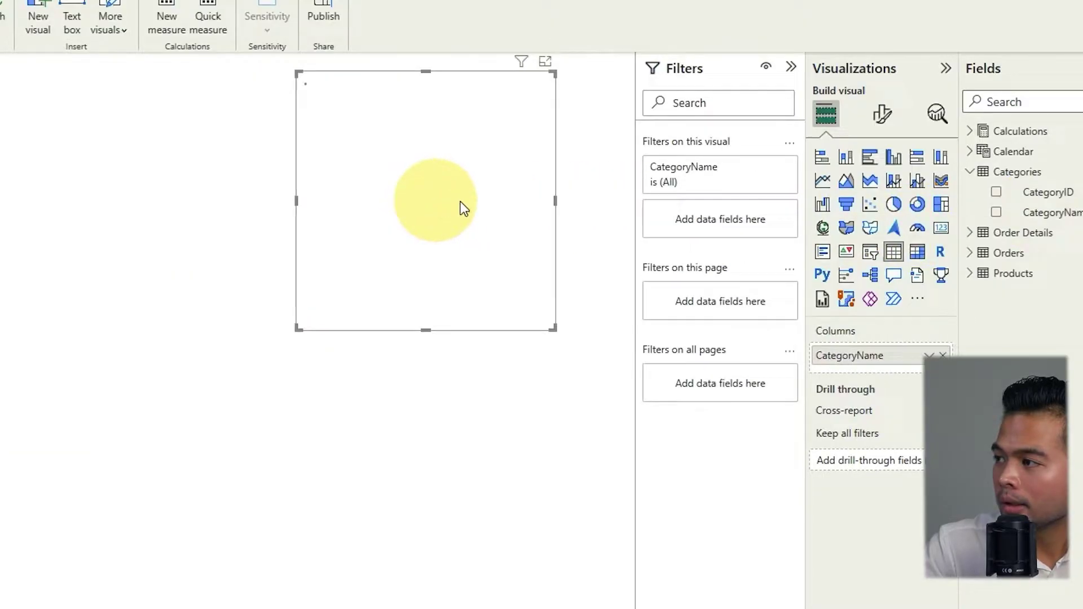
{"action": "left_click", "coordinate": [980, 131]}
{"action": "left_click_drag", "start_coordinate": [1038, 183], "coordinate": [595, 320]}
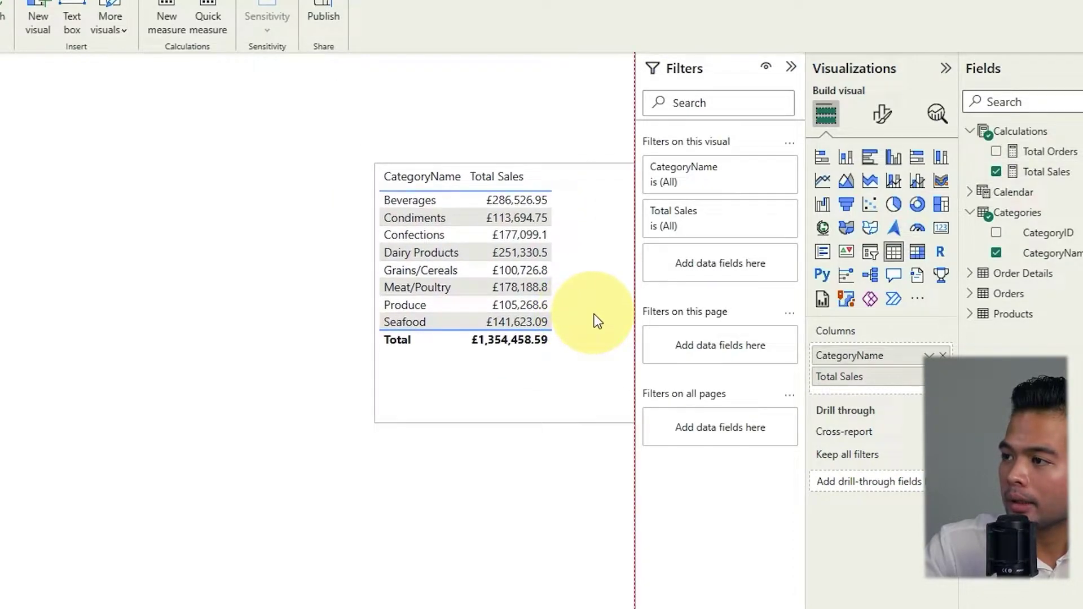
{"action": "left_click", "coordinate": [538, 185]}
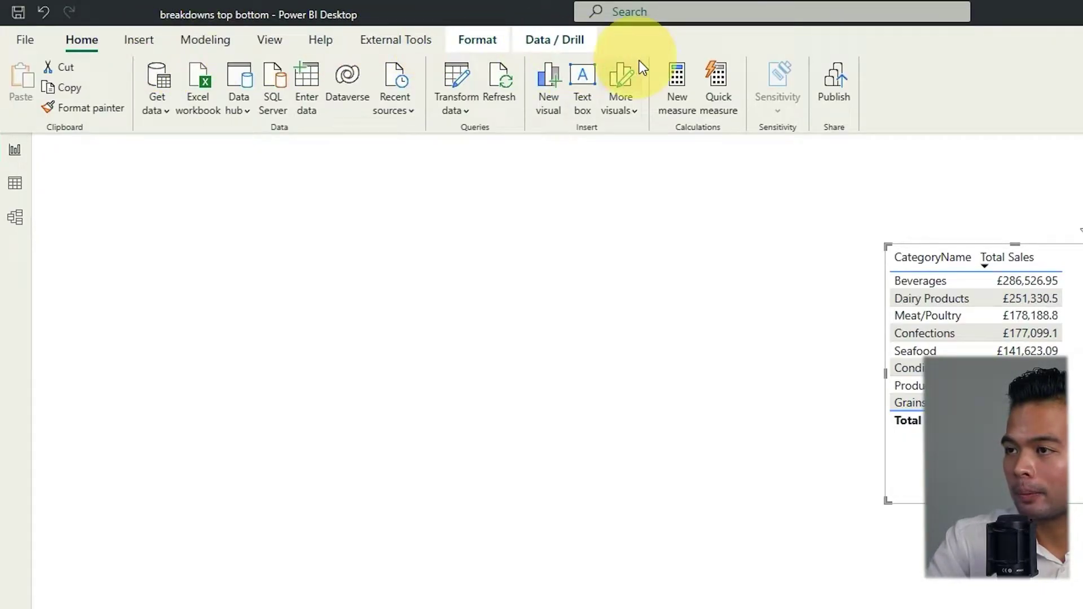
Create the measure Ranking = RANKX(ALL(Categories), [Total Sales], , DESC).
{"action": "left_click", "coordinate": [672, 83]}
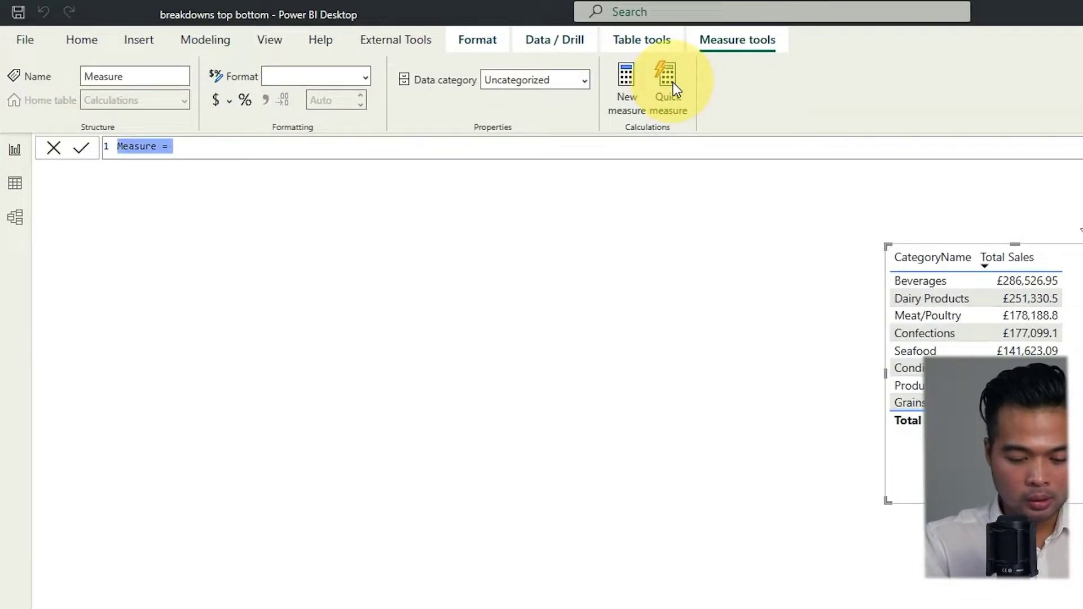
{"action": "type", "text": "Ranking = "}
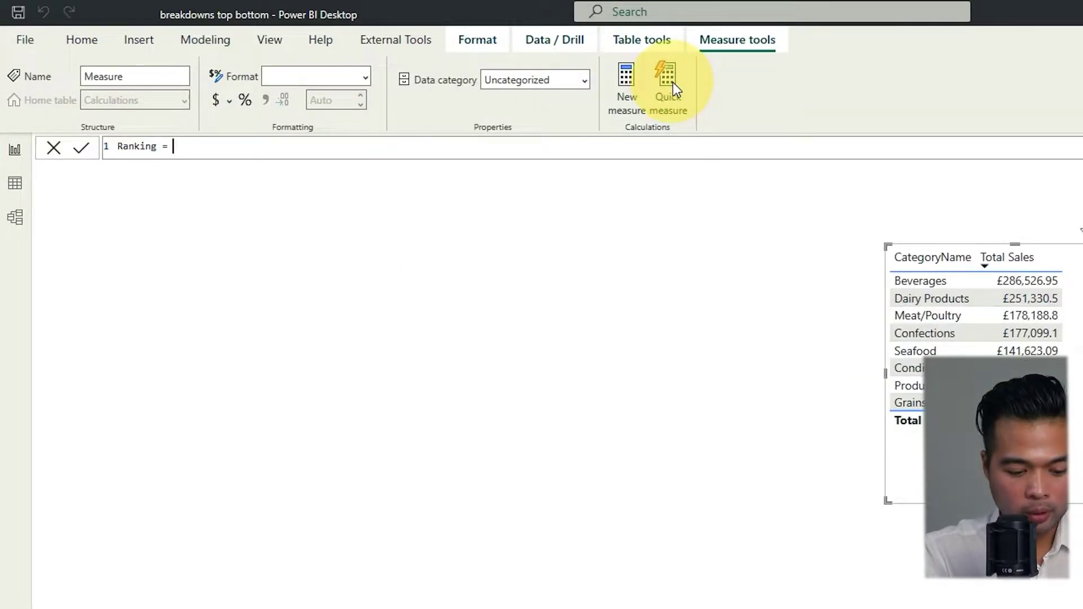
{"action": "type", "text": "RANKX"}
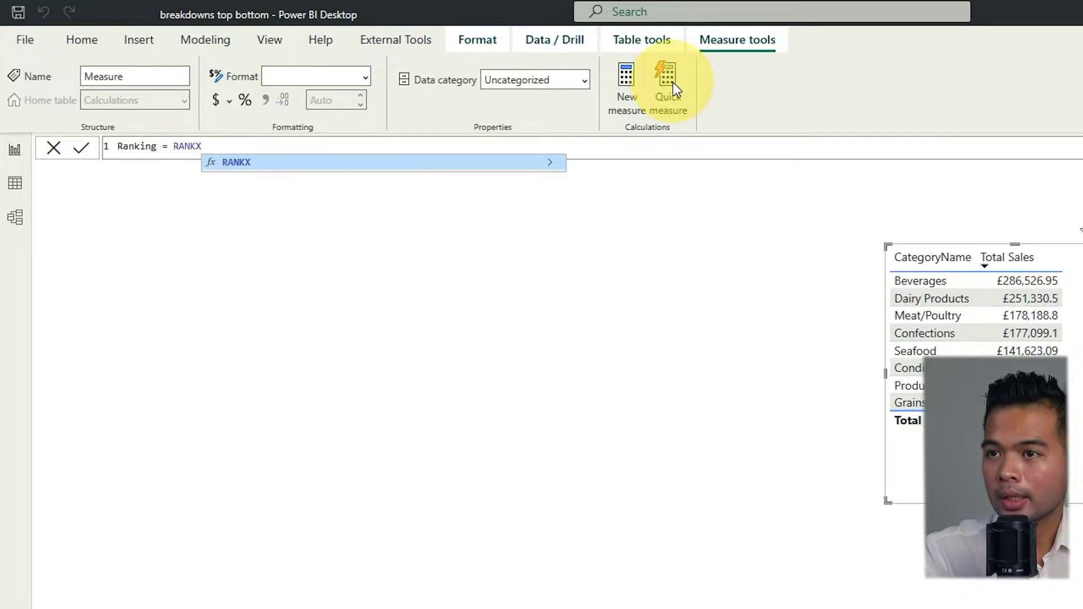
{"action": "type", "text": "( A"}
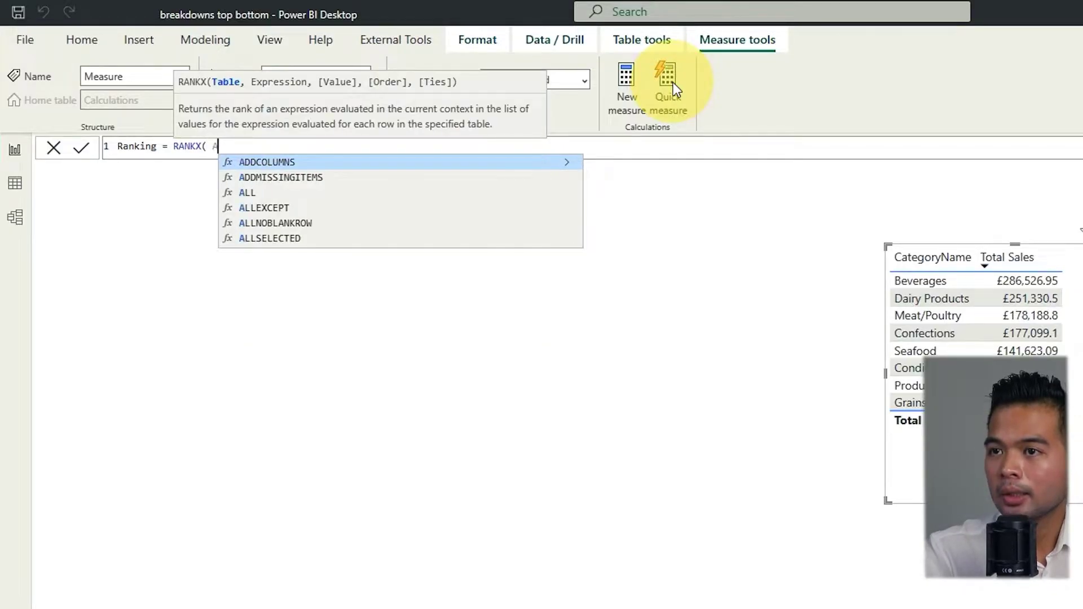
{"action": "type", "text": "LL("}
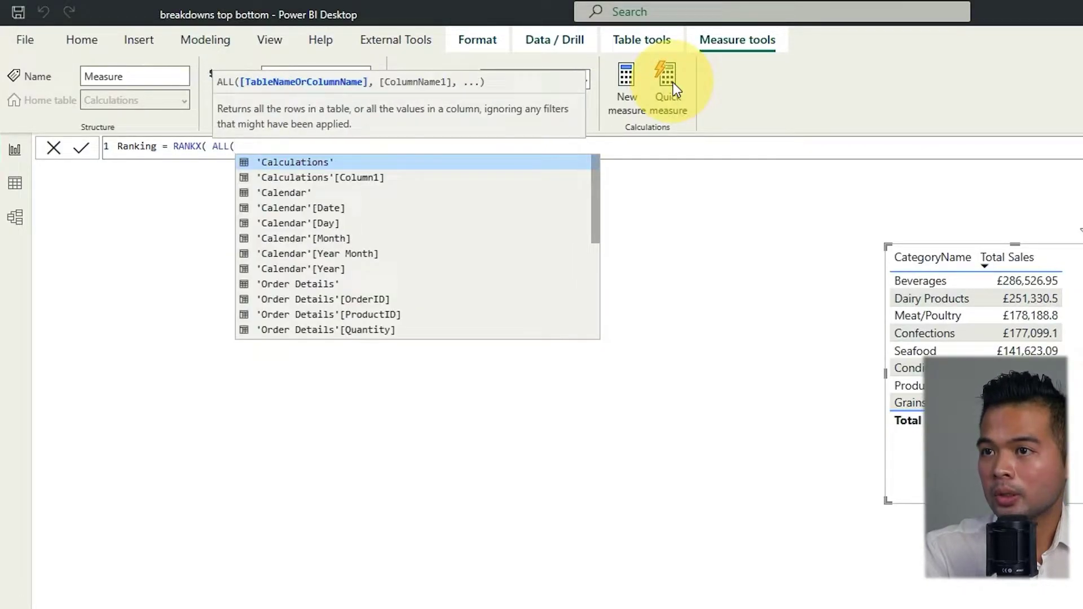
{"action": "type", "text": "Ca"}
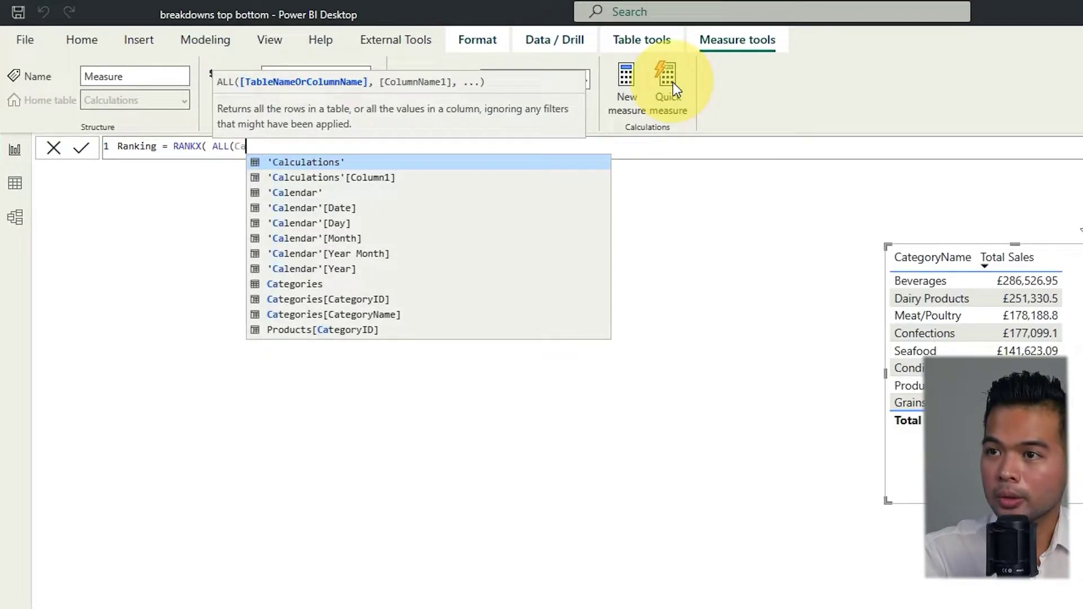
{"action": "type", "text": "tegories),"}
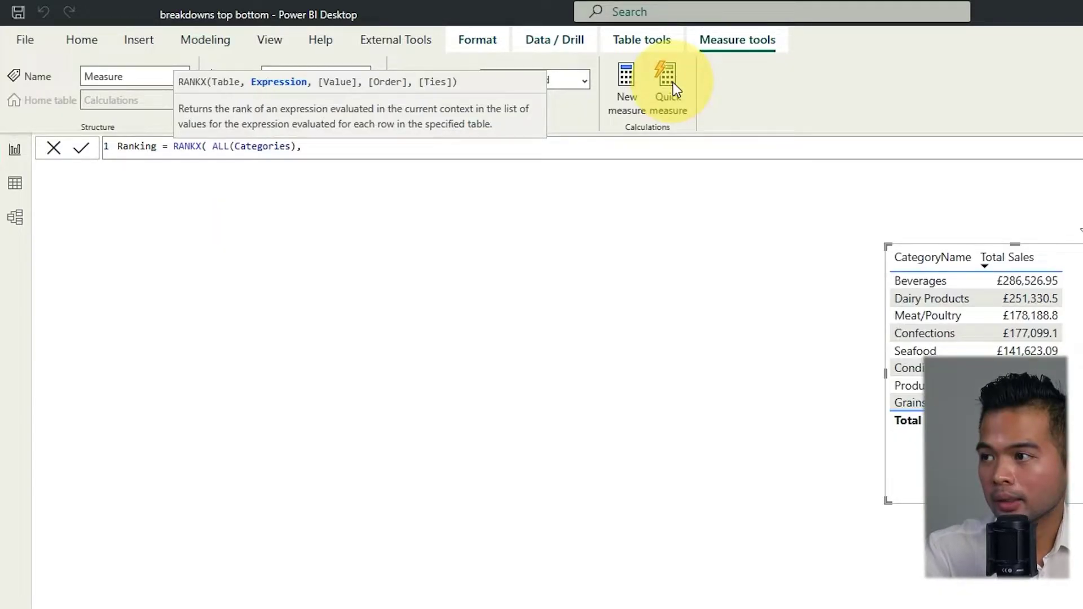
{"action": "type", "text": "[Total Sales]"}
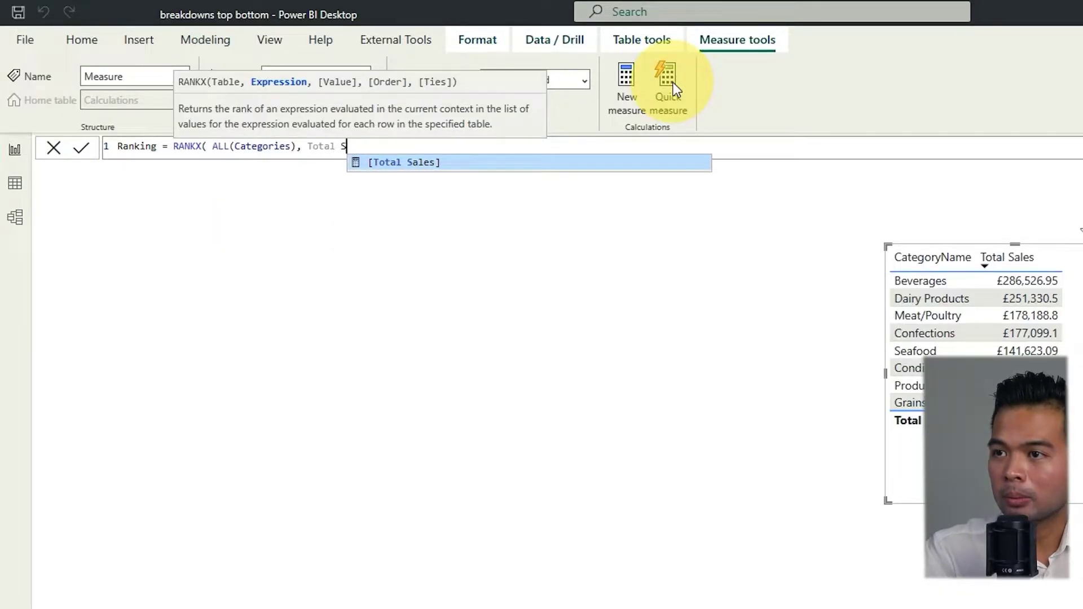
{"action": "type", "text": ", "}
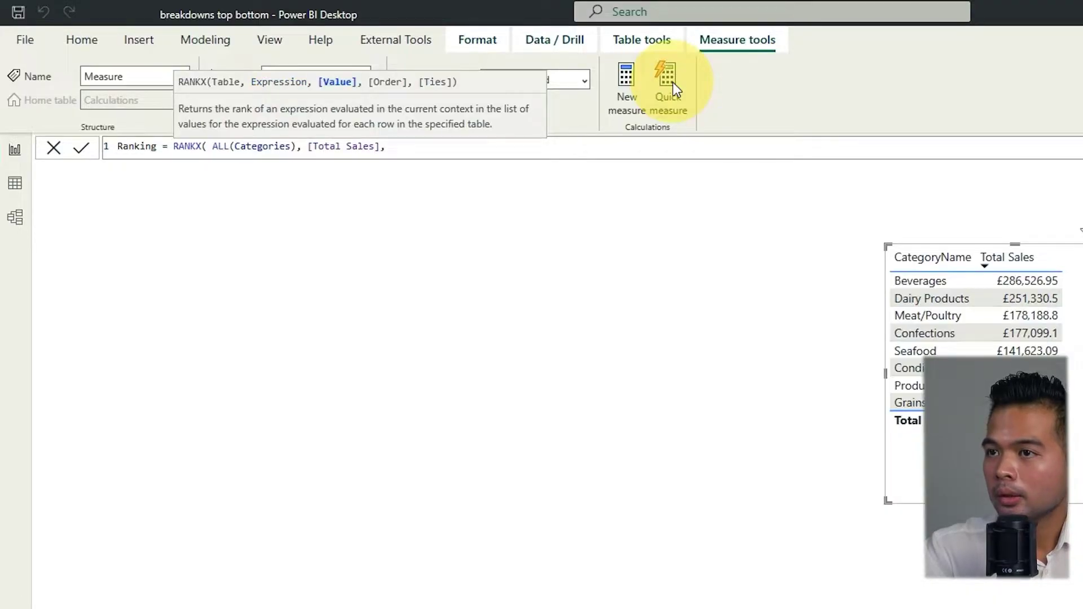
{"action": "type", "text": ","}
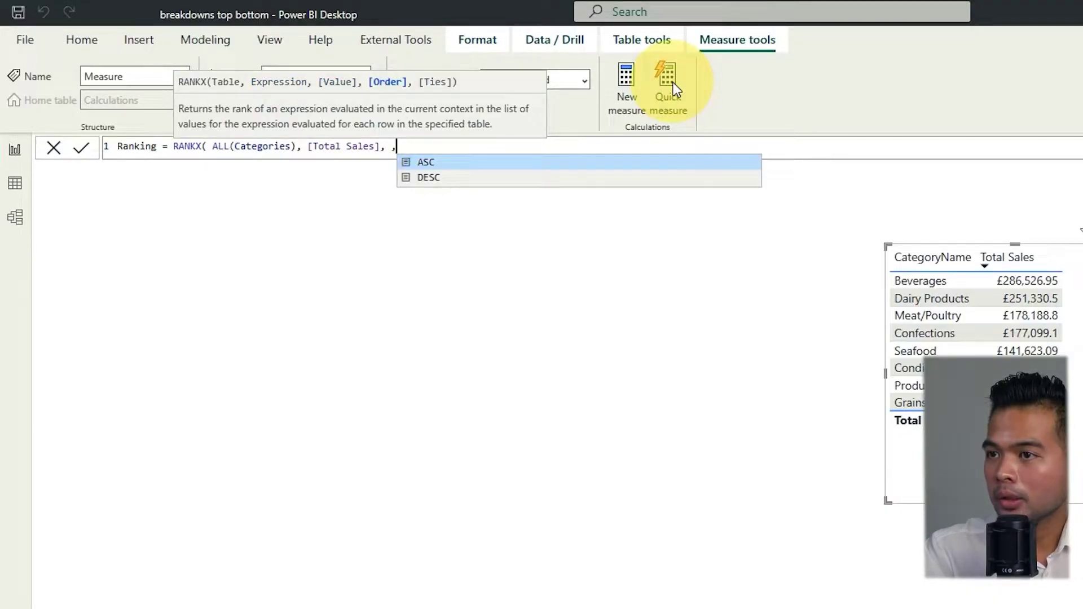
{"action": "type", "text": " DESC"}
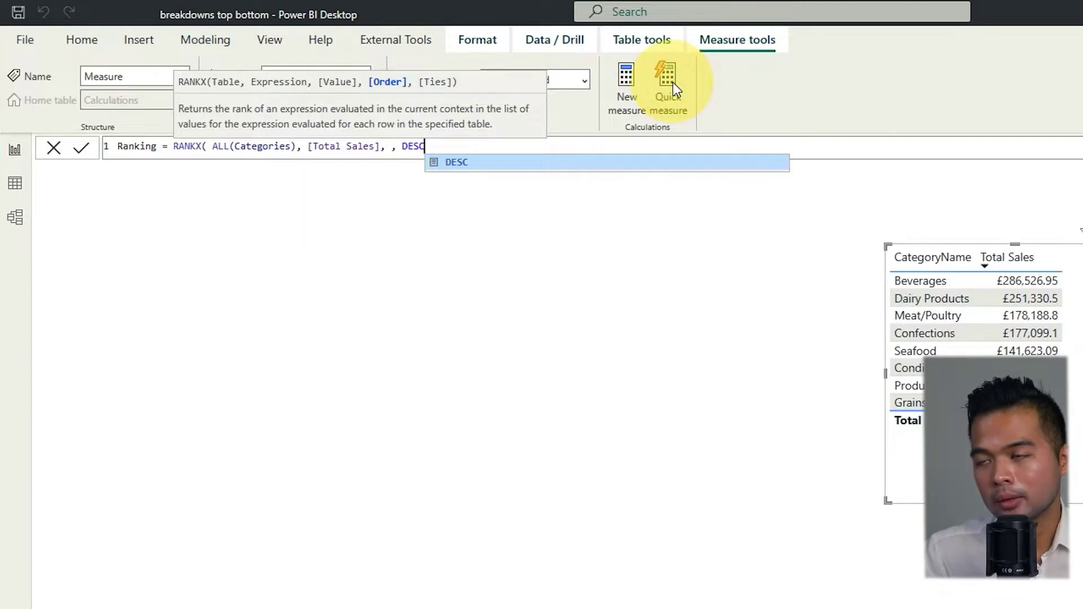
{"action": "type", "text": ")"}
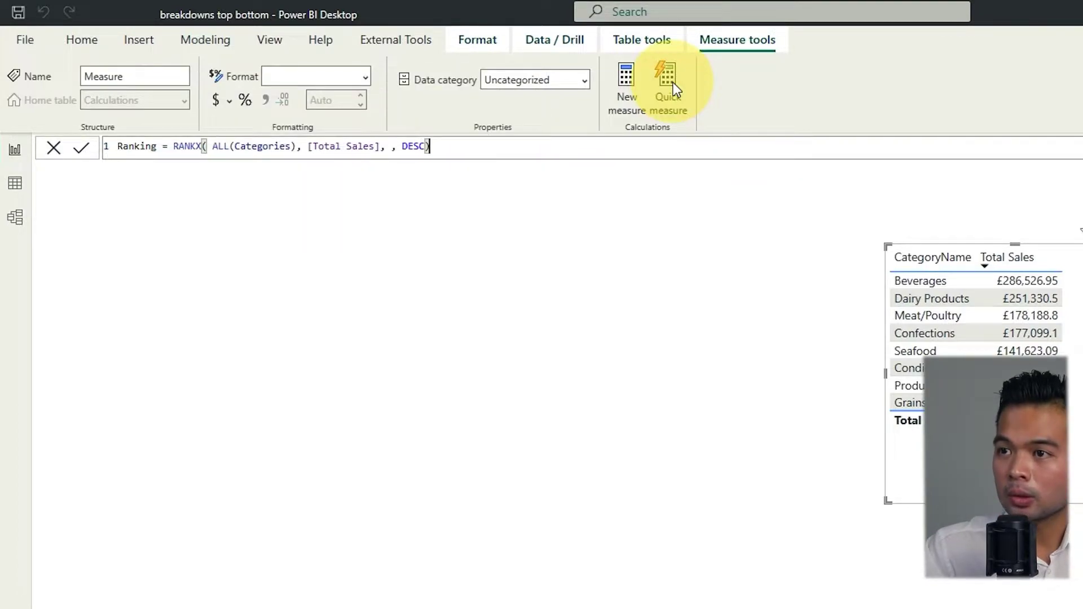
{"action": "key", "text": "Return"}
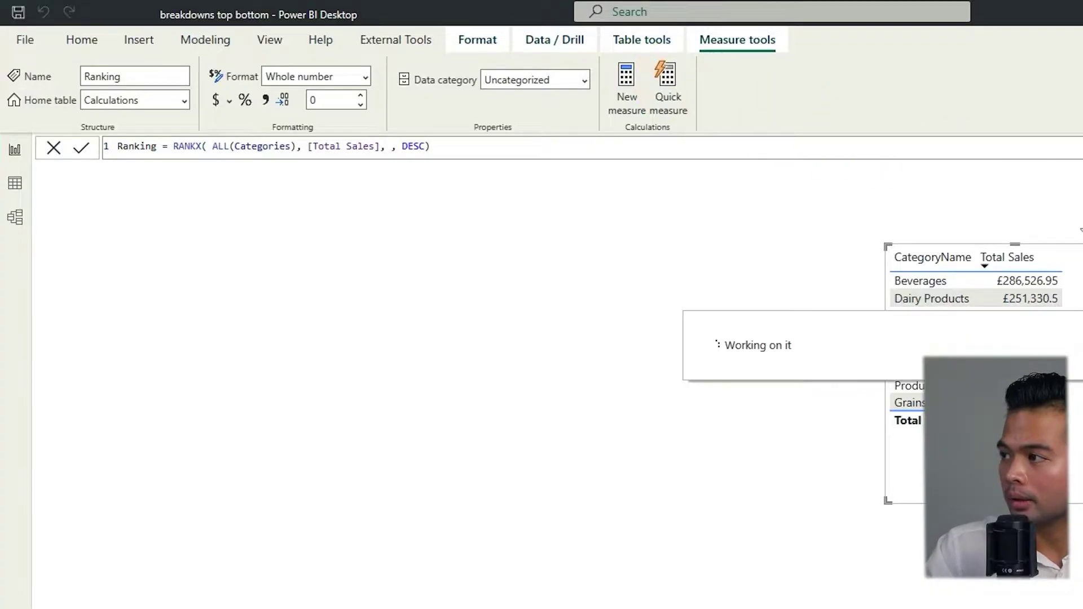
Add Ranking to the category table and sort ascending so rank 1 comes first.
{"action": "left_click_drag", "start_coordinate": [1022, 244], "coordinate": [551, 330]}
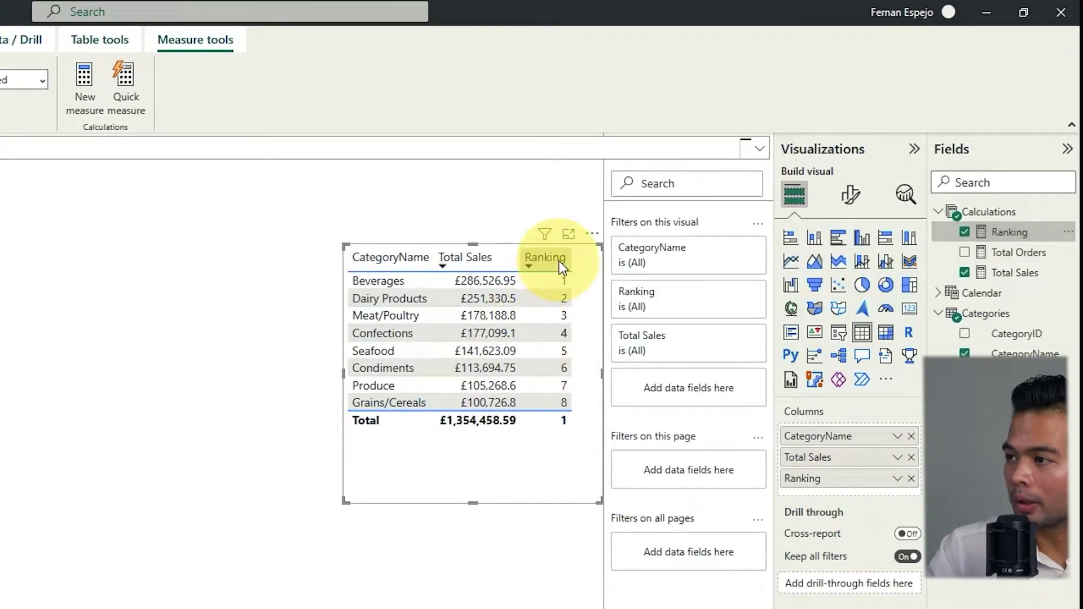
{"action": "left_click", "coordinate": [545, 257]}
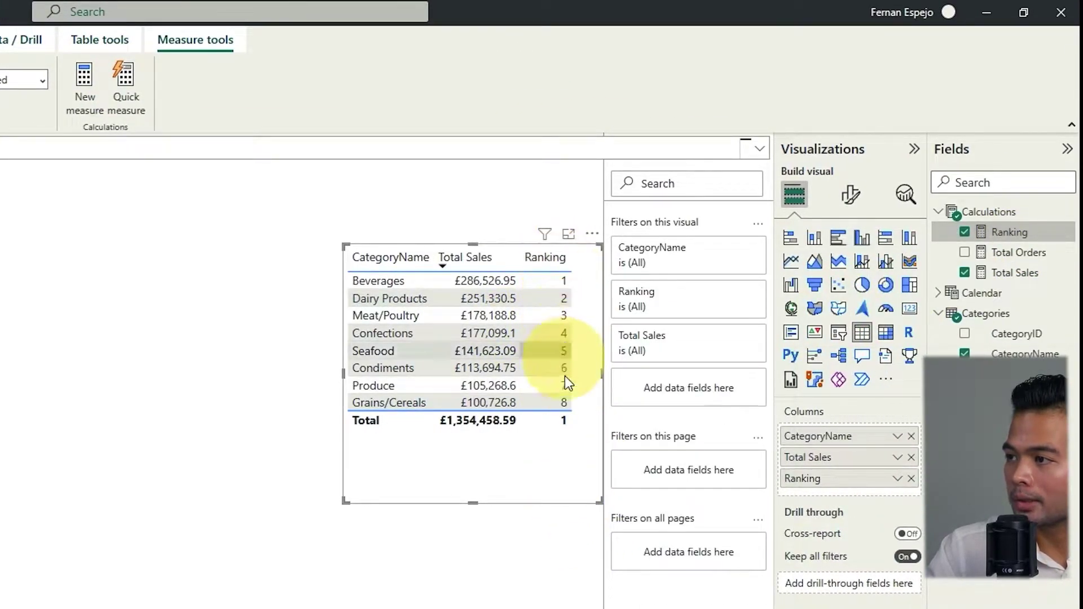
{"action": "left_click", "coordinate": [563, 265]}
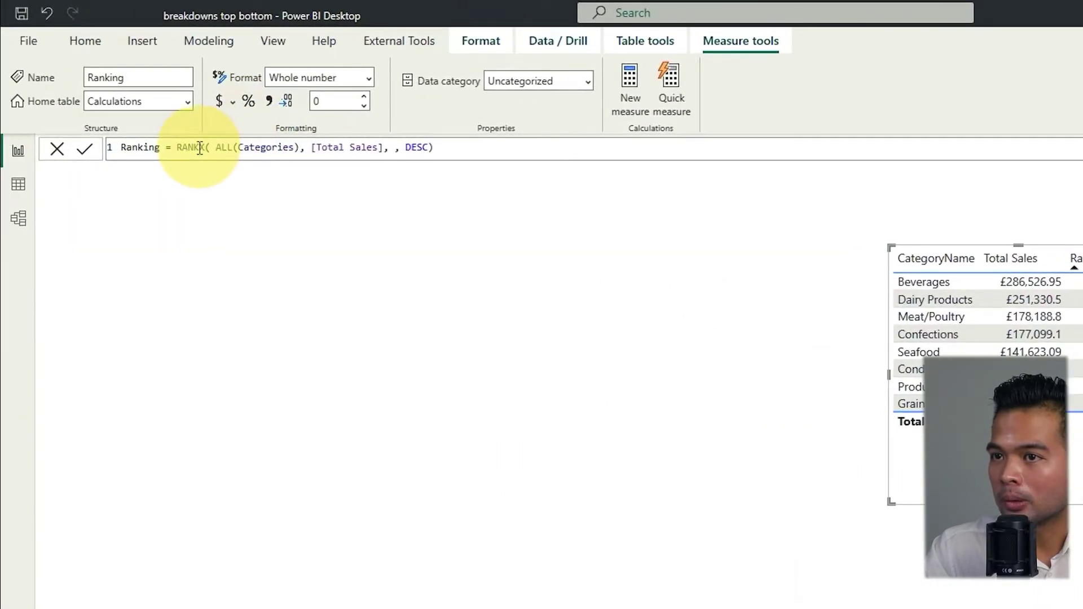
Store the RANKX expression in a variable named _rankVisible.
{"action": "key", "text": "shift+Return"}
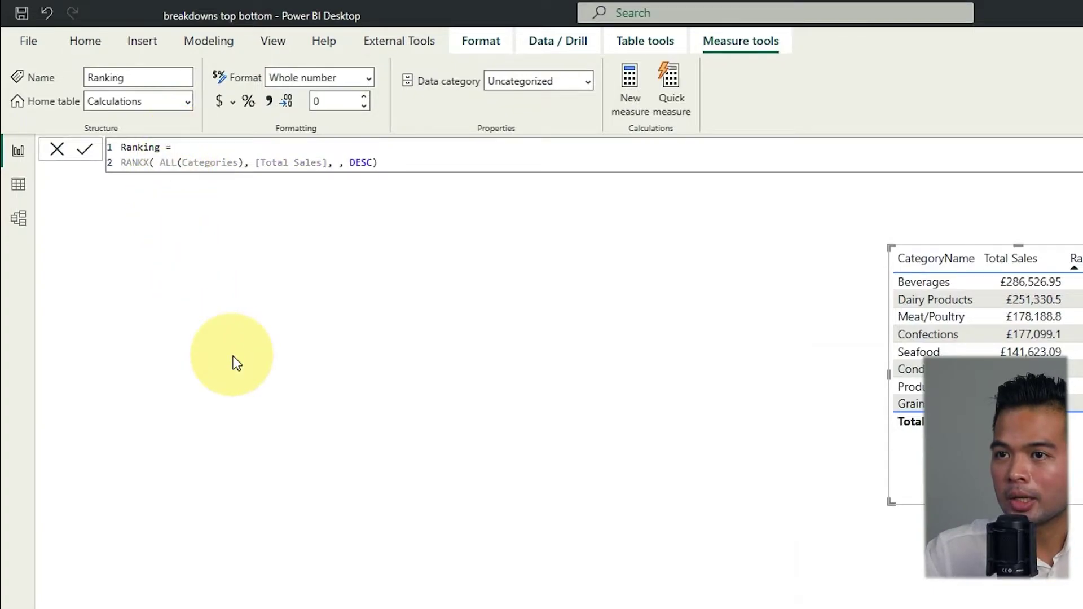
{"action": "type", "text": "VAR "}
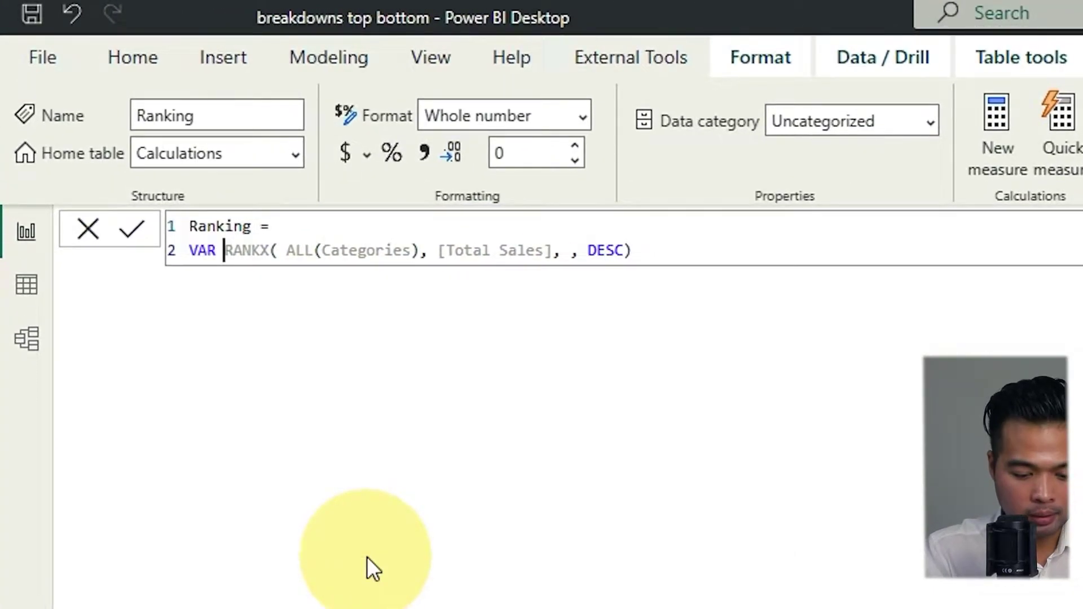
{"action": "type", "text": "ranking"}
{"action": "key", "text": "BackSpace"}
{"action": "key", "text": "BackSpace"}
{"action": "key", "text": "BackSpace"}
{"action": "key", "text": "BackSpace"}
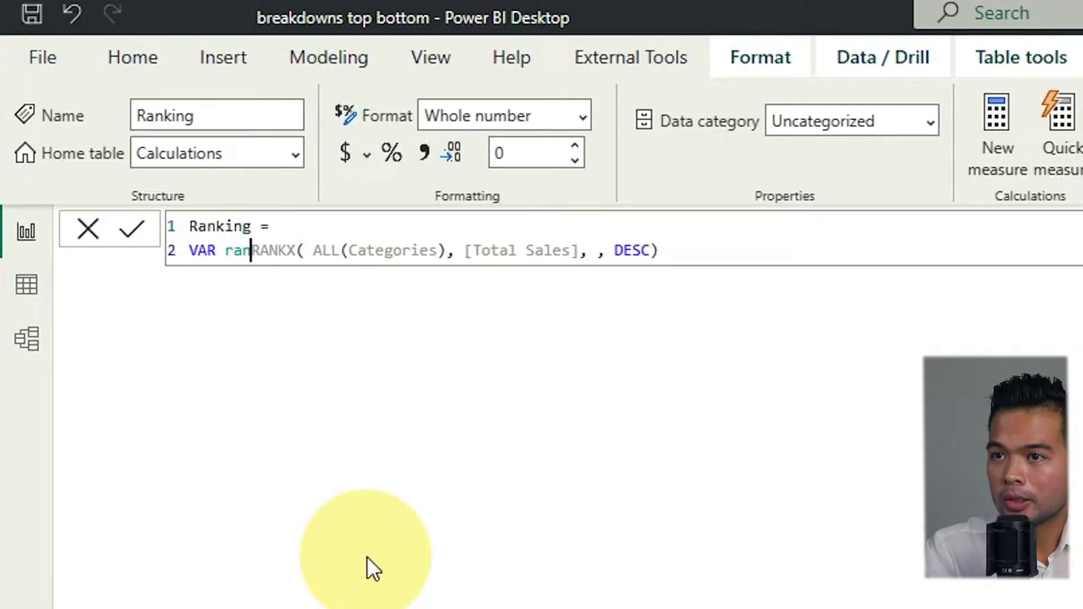
{"action": "key", "text": "BackSpace"}
{"action": "key", "text": "BackSpace"}
{"action": "key", "text": "BackSpace"}
{"action": "type", "text": "_ranking"}
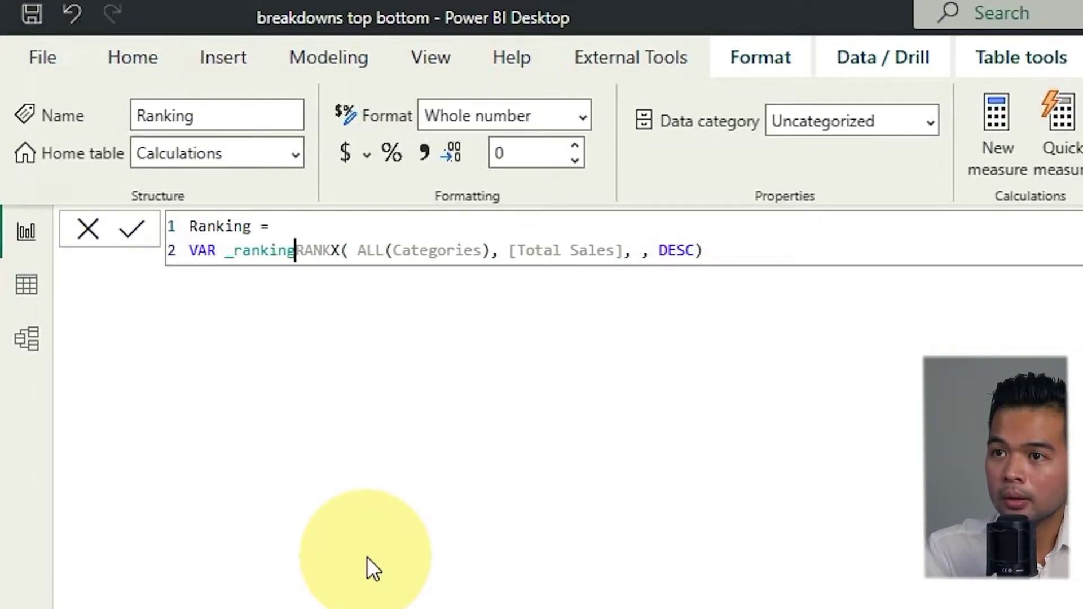
{"action": "type", "text": " ="}
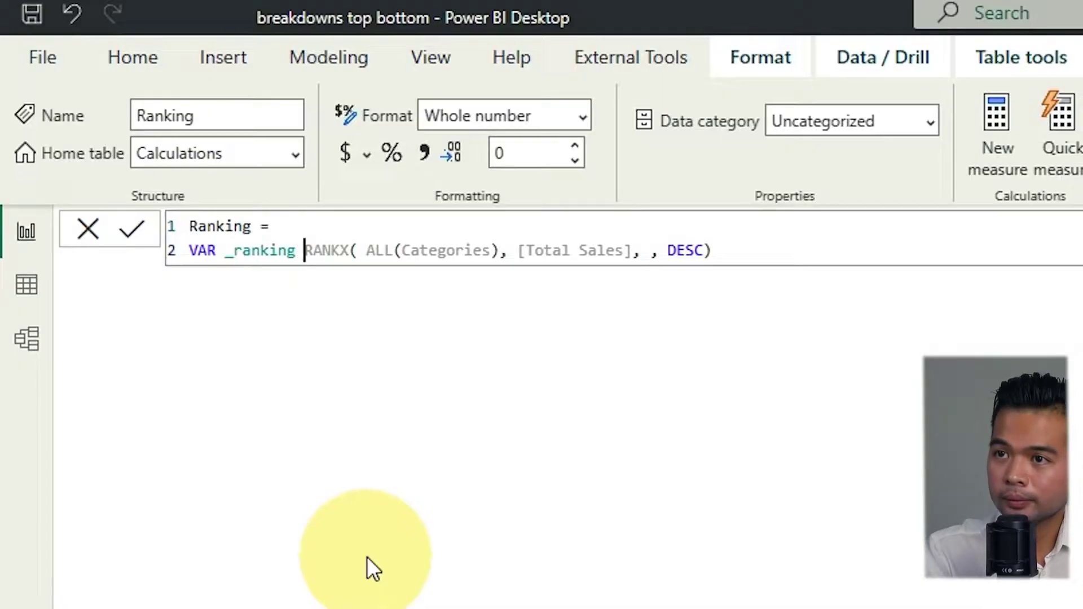
{"action": "key", "text": "BackSpace"}
{"action": "key", "text": "BackSpace"}
{"action": "key", "text": "BackSpace"}
{"action": "key", "text": "BackSpace"}
{"action": "key", "text": "BackSpace"}
{"action": "key", "text": "BackSpace"}
{"action": "key", "text": "BackSpace"}
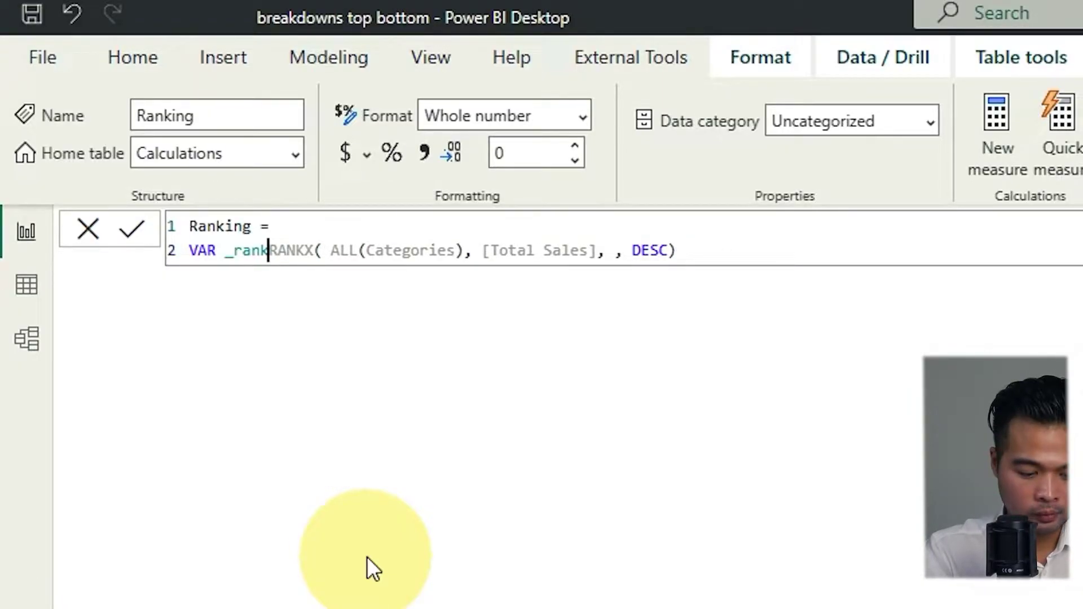
{"action": "type", "text": "kVisible ="}
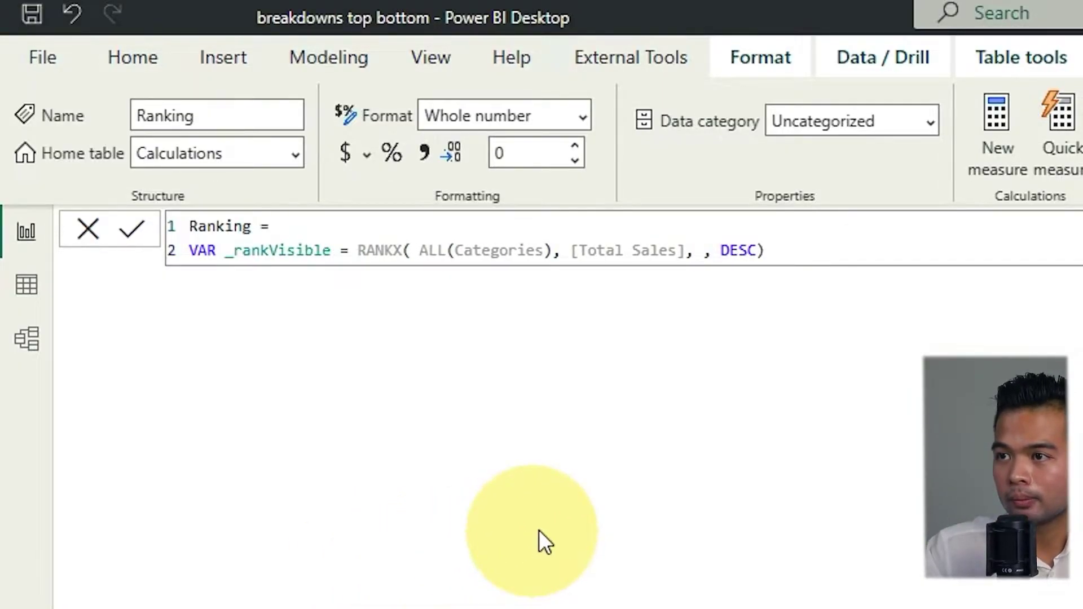
Add RETURN IF(_rankVisible <= 5, [Total Sales]) and commit the revised measure.
{"action": "left_click", "coordinate": [775, 249]}
{"action": "key", "text": "shift+Return"}
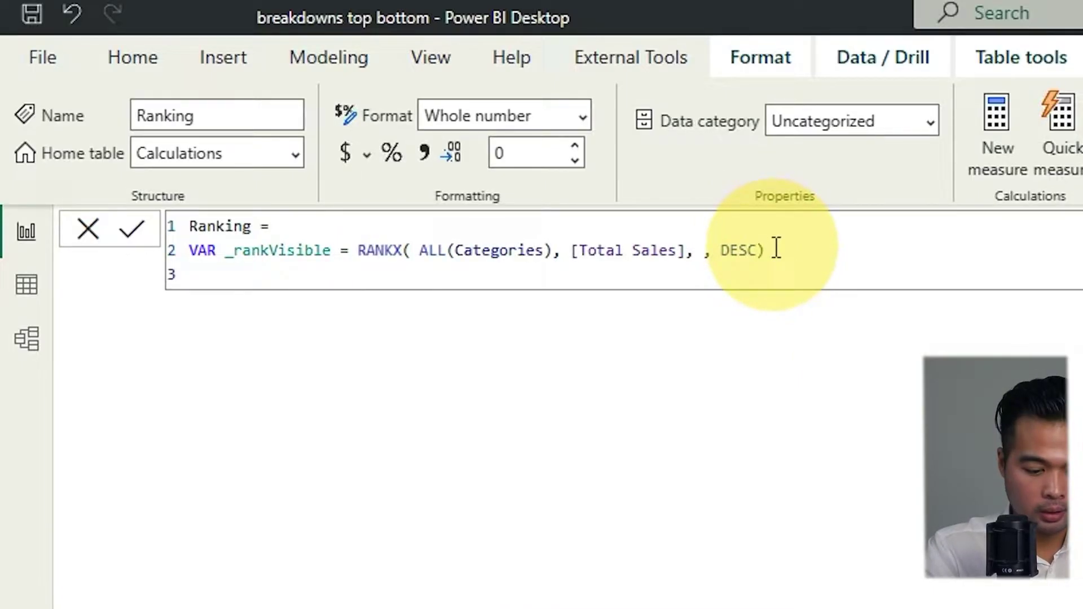
{"action": "type", "text": "RETURN"}
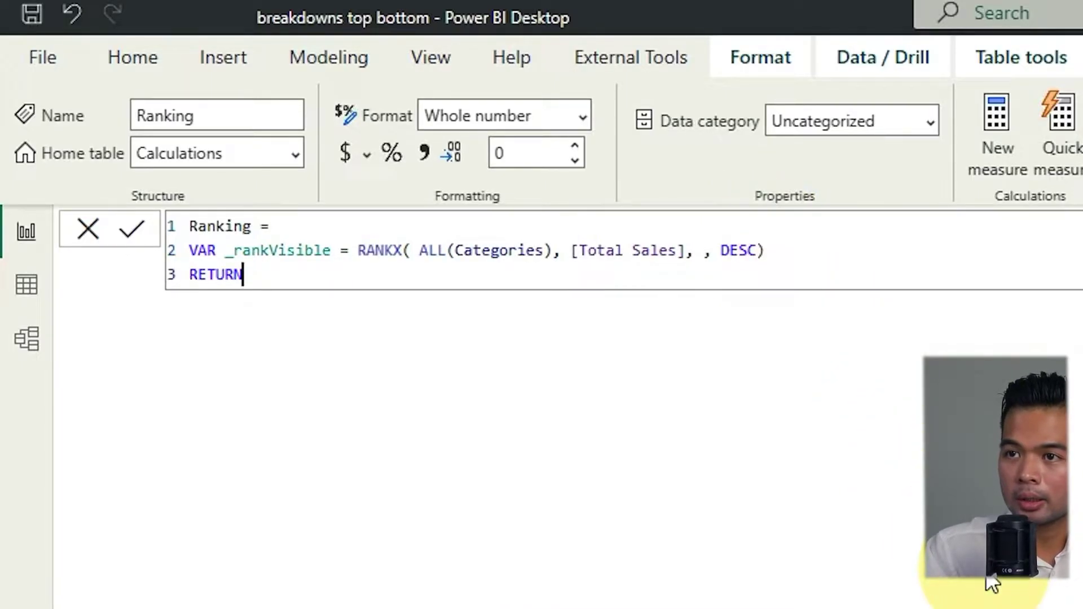
{"action": "key", "text": "shift+Return"}
{"action": "type", "text": "IF("}
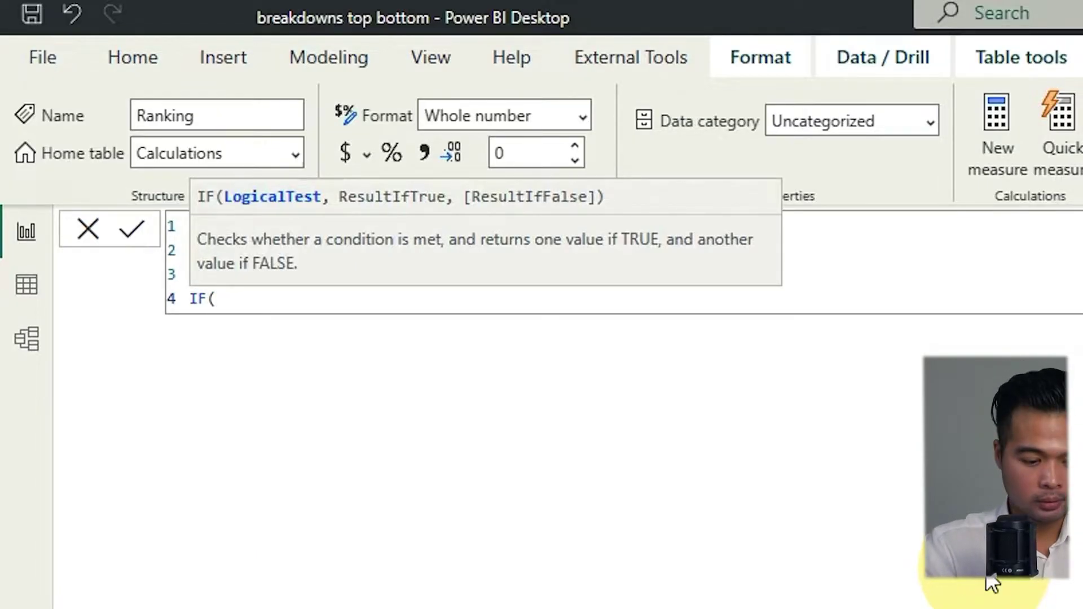
{"action": "type", "text": "_rankVisible"}
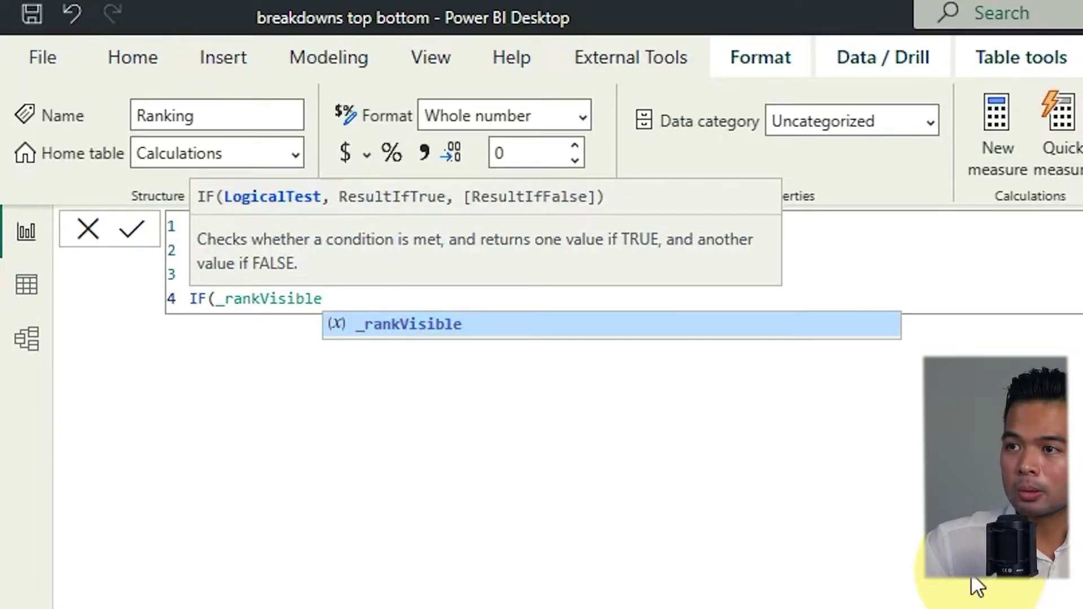
{"action": "key", "text": "Escape"}
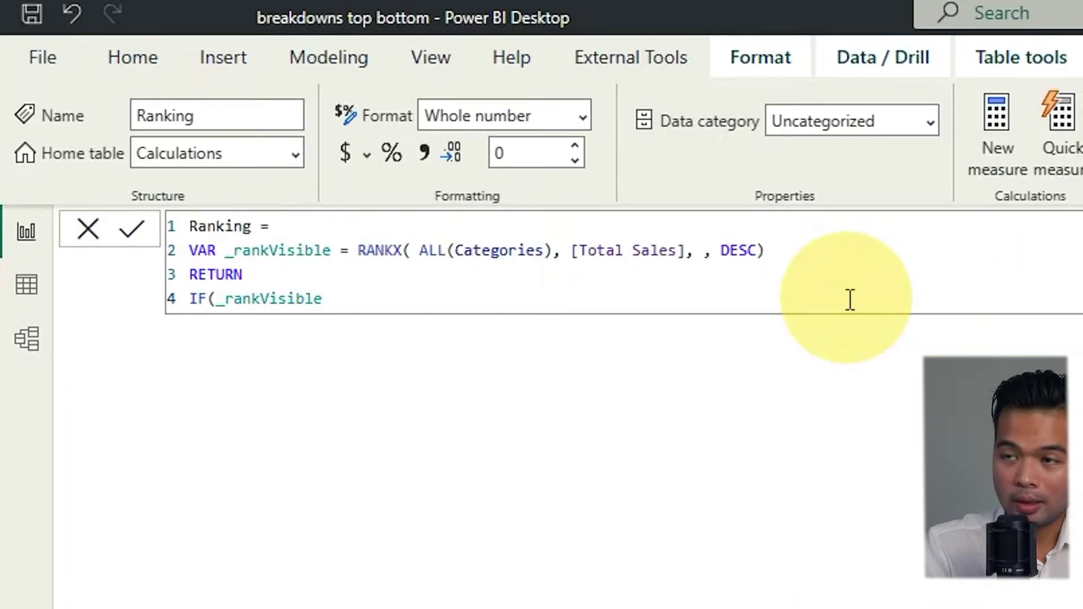
{"action": "type", "text": "<= "}
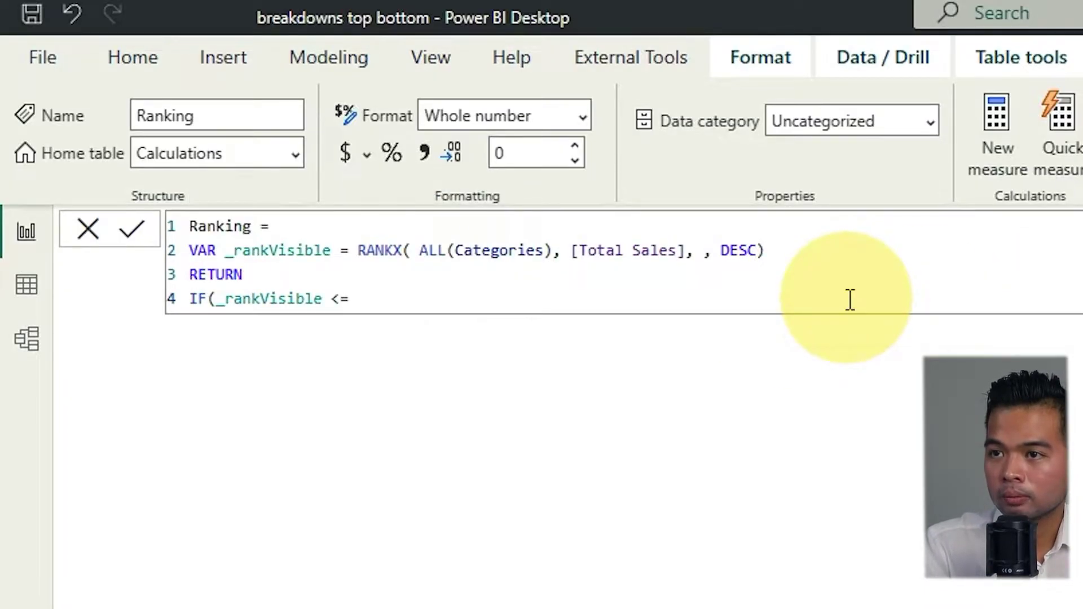
{"action": "type", "text": "5, "}
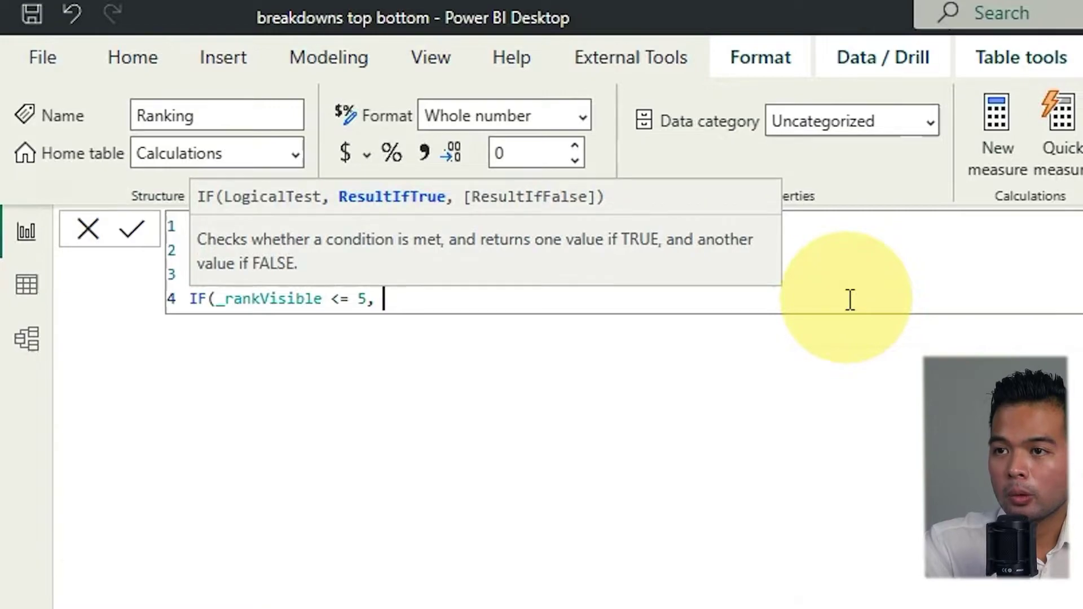
{"action": "type", "text": "Total"}
{"action": "key", "text": "Down"}
{"action": "key", "text": "Tab"}
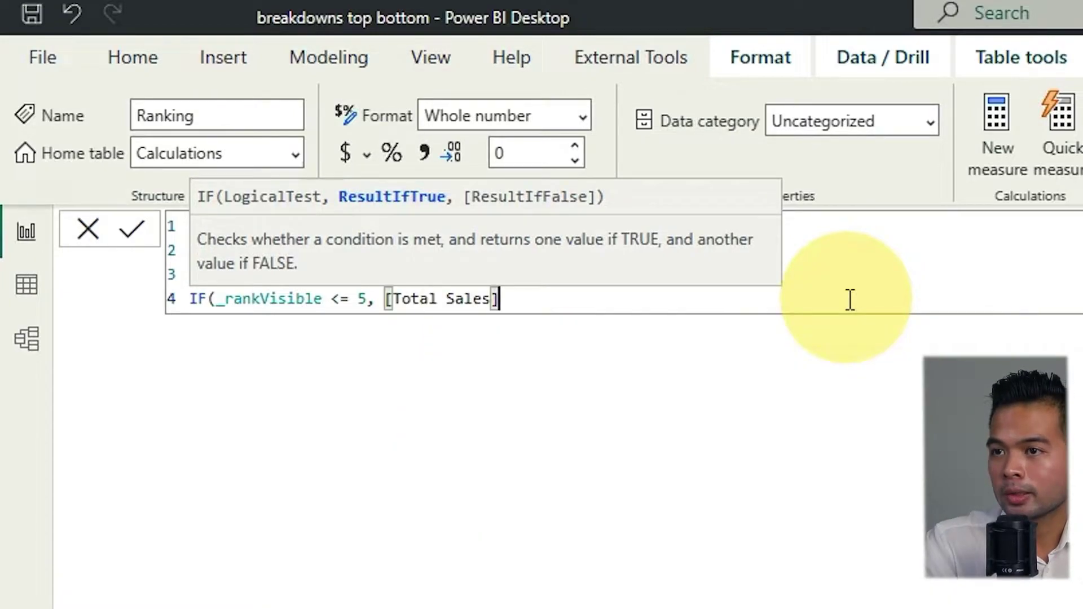
{"action": "type", "text": ")"}
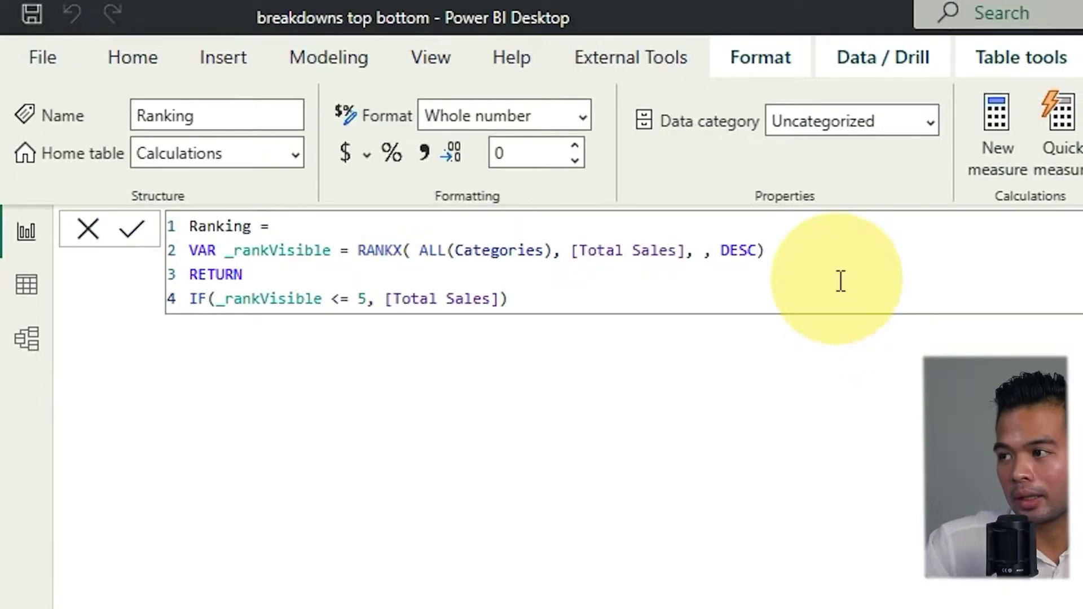
{"action": "key", "text": "Return"}
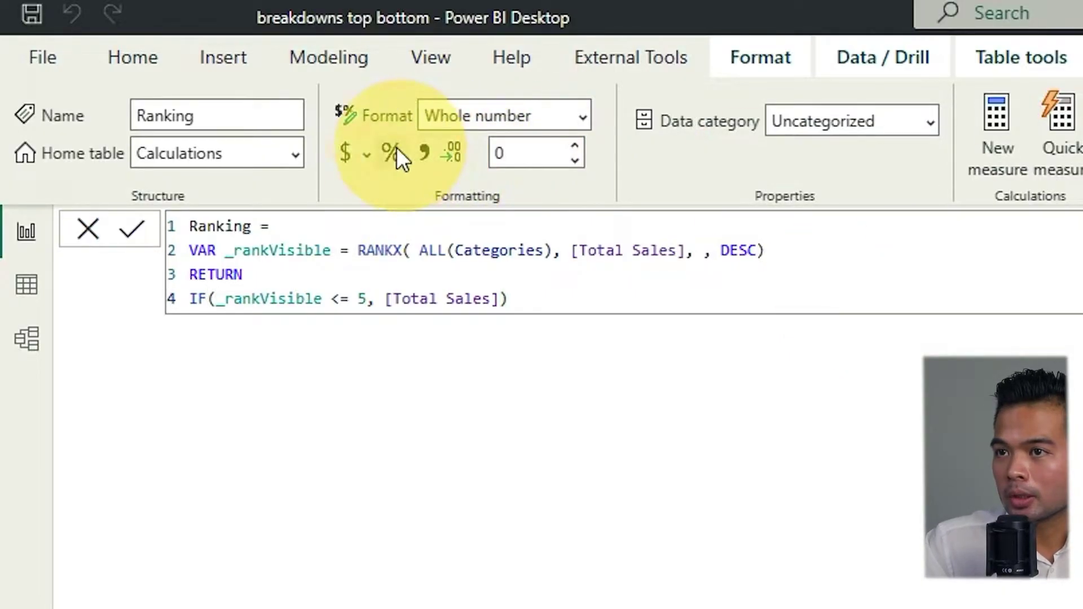
Format the Ranking measure as currency in £ English (United Kingdom).
{"action": "left_click", "coordinate": [367, 154]}
{"action": "left_click", "coordinate": [371, 243]}
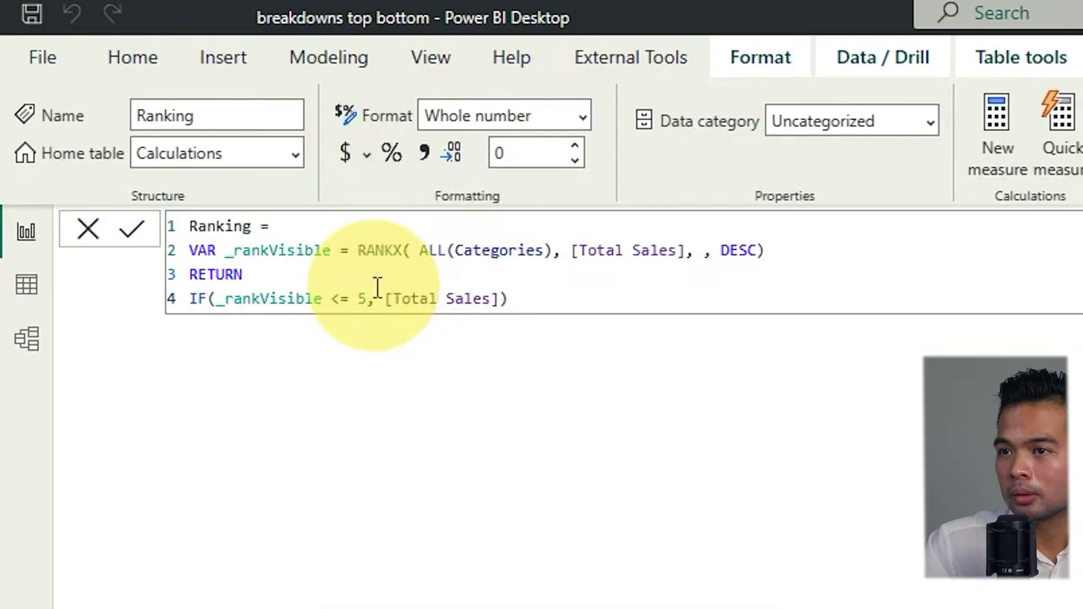
{"action": "left_click", "coordinate": [366, 157]}
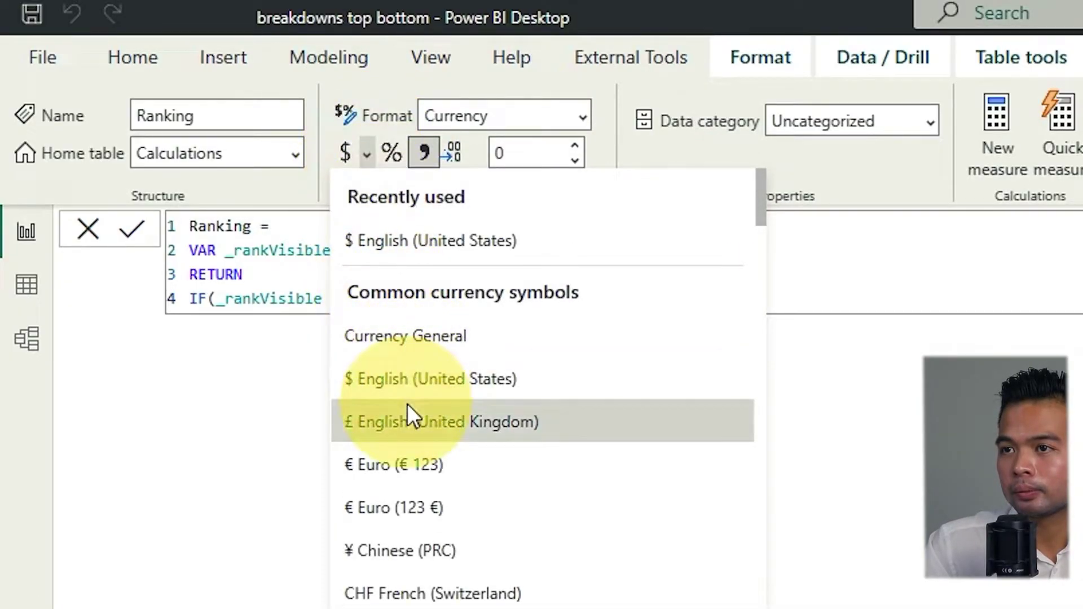
{"action": "left_click", "coordinate": [411, 422]}
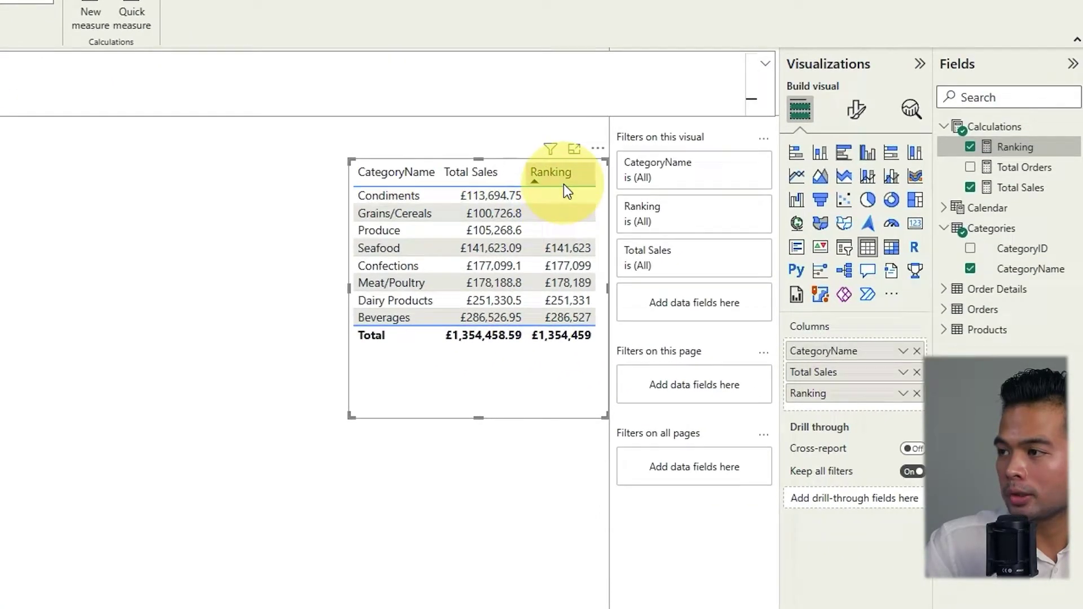
Sort by Ranking, remove the Total Sales column, and narrow the table slightly.
{"action": "left_click", "coordinate": [566, 185]}
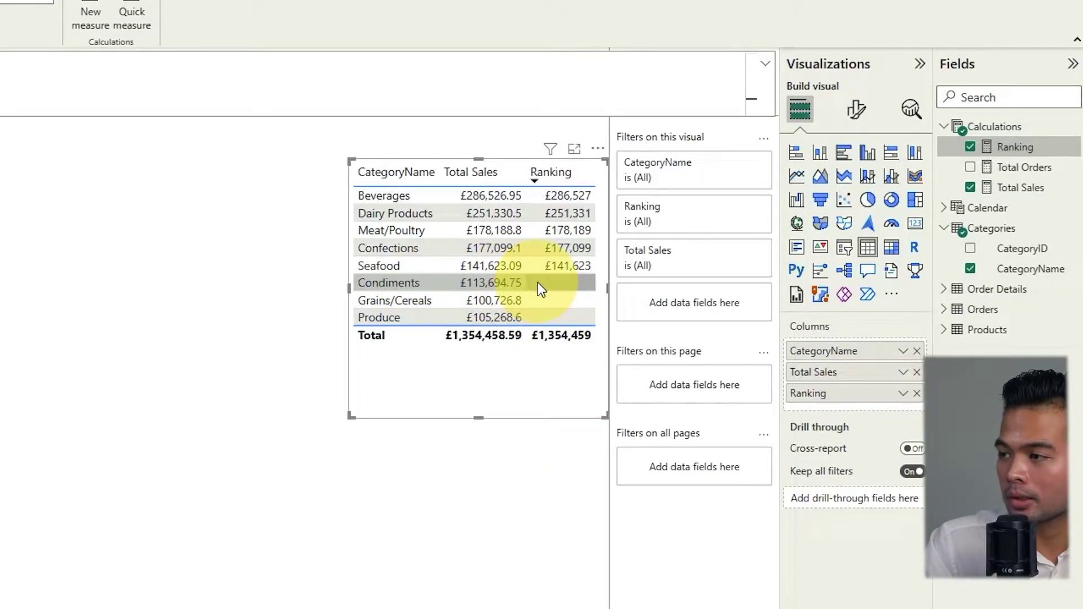
{"action": "left_click", "coordinate": [917, 372]}
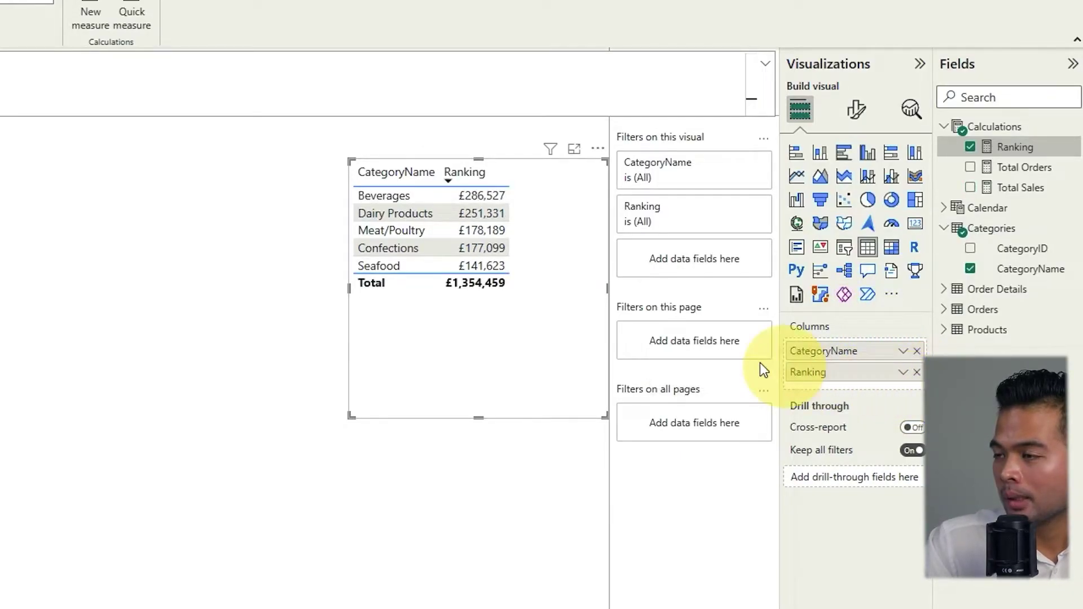
{"action": "left_click_drag", "start_coordinate": [350, 285], "coordinate": [362, 286]}
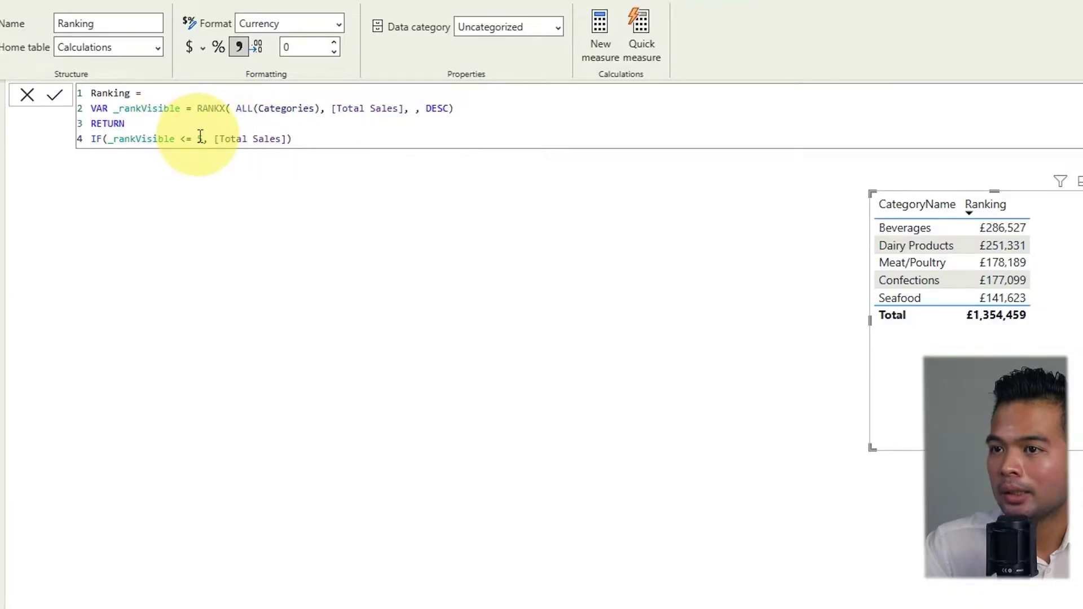
Change the Ranking cutoff from 5 to 3 and commit the formula.
{"action": "left_click", "coordinate": [733, 143]}
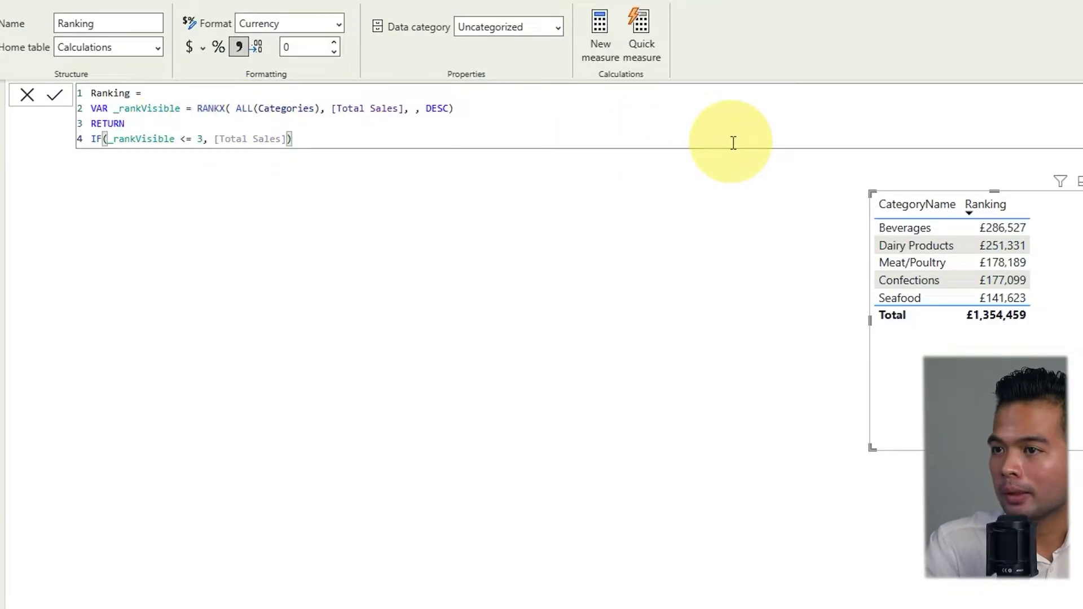
{"action": "key", "text": "Return"}
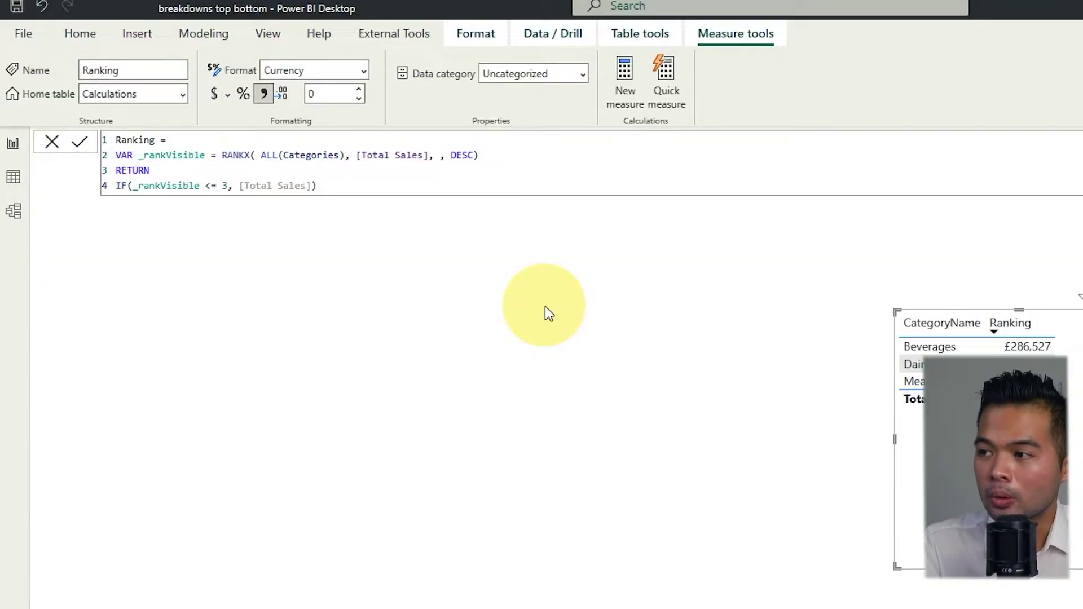
Start a numeric range parameter named Ranking Option with minimum 1, maximum 20, increment 1.
{"action": "left_click", "coordinate": [581, 364]}
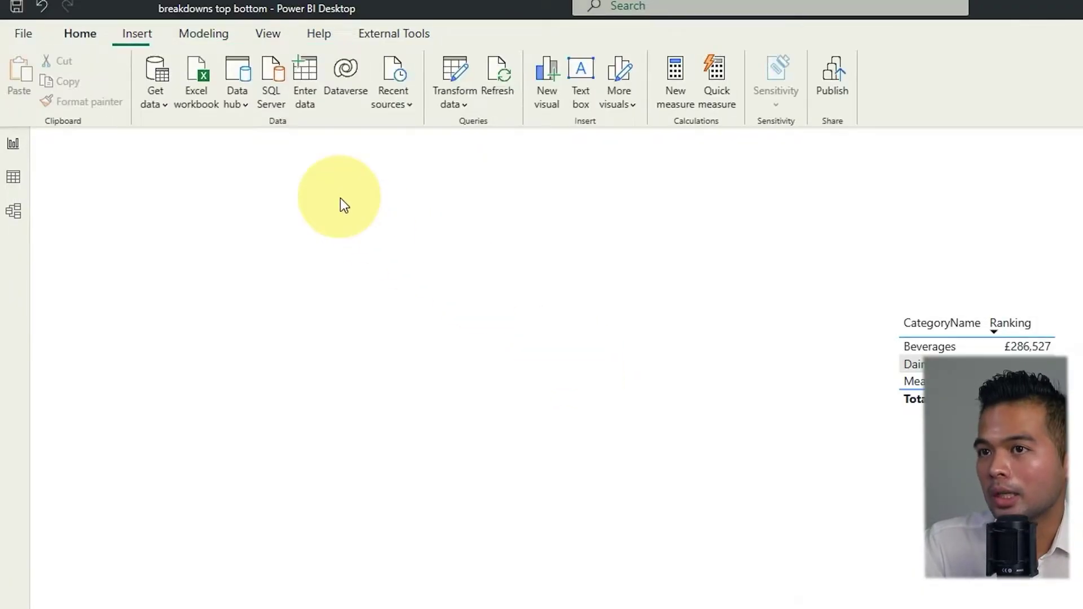
{"action": "left_click", "coordinate": [215, 33]}
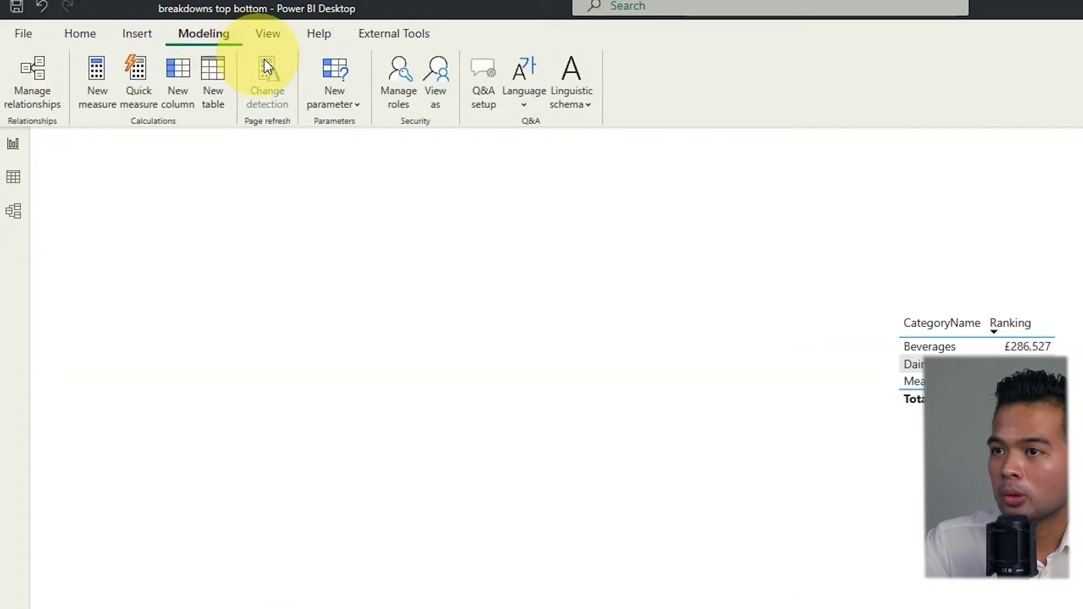
{"action": "left_click", "coordinate": [348, 97]}
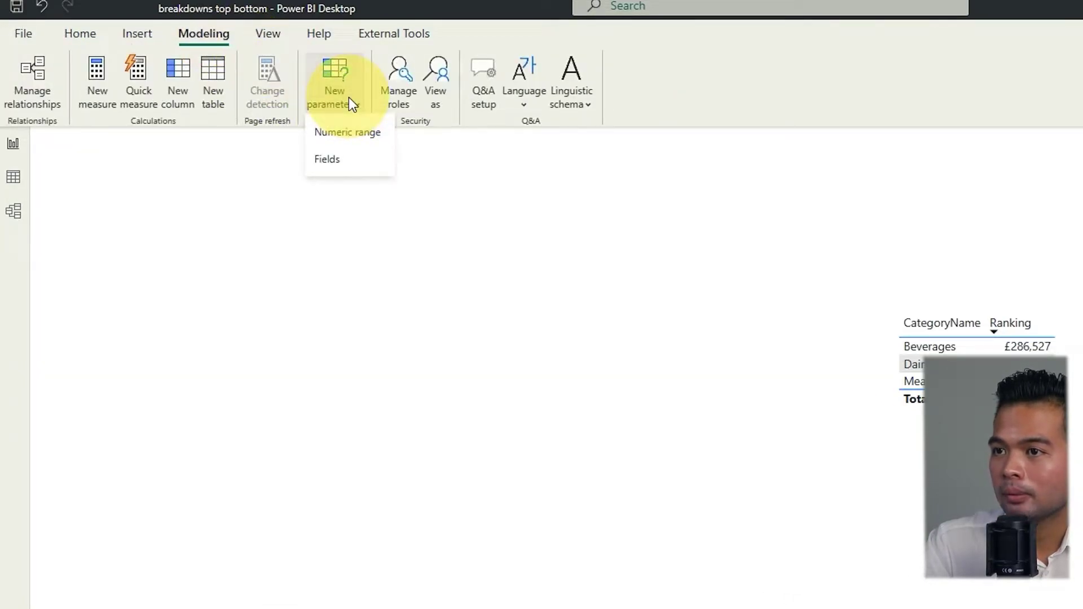
{"action": "left_click", "coordinate": [359, 137]}
{"action": "double_click", "coordinate": [605, 325]}
{"action": "type", "text": "Rankin"}
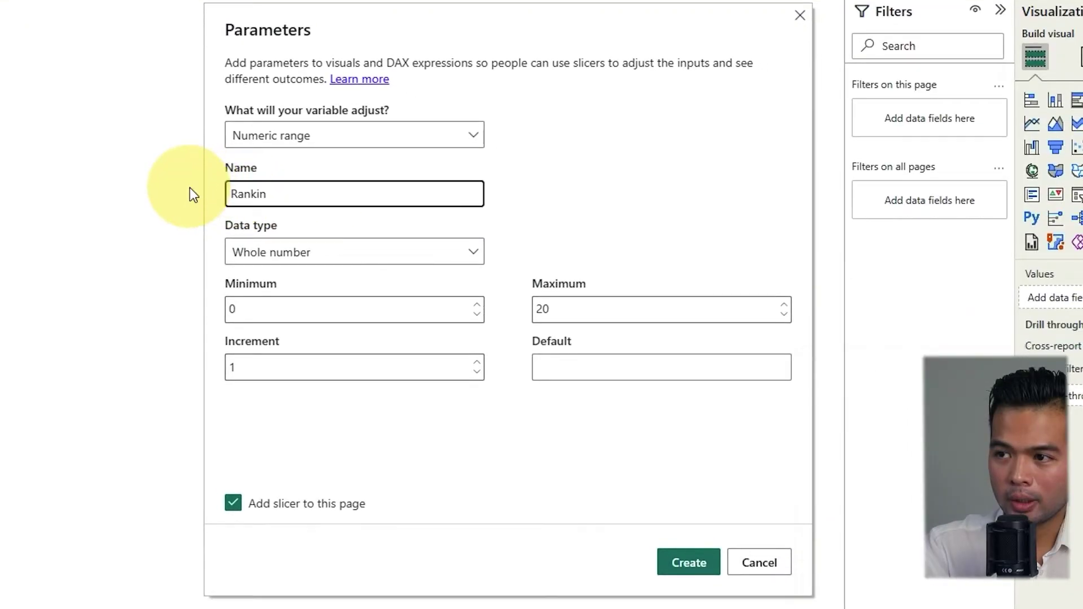
{"action": "key", "text": "BackSpace"}
{"action": "key", "text": "BackSpace"}
{"action": "key", "text": "BackSpace"}
{"action": "key", "text": "BackSpace"}
{"action": "key", "text": "BackSpace"}
{"action": "type", "text": "Ranking "}
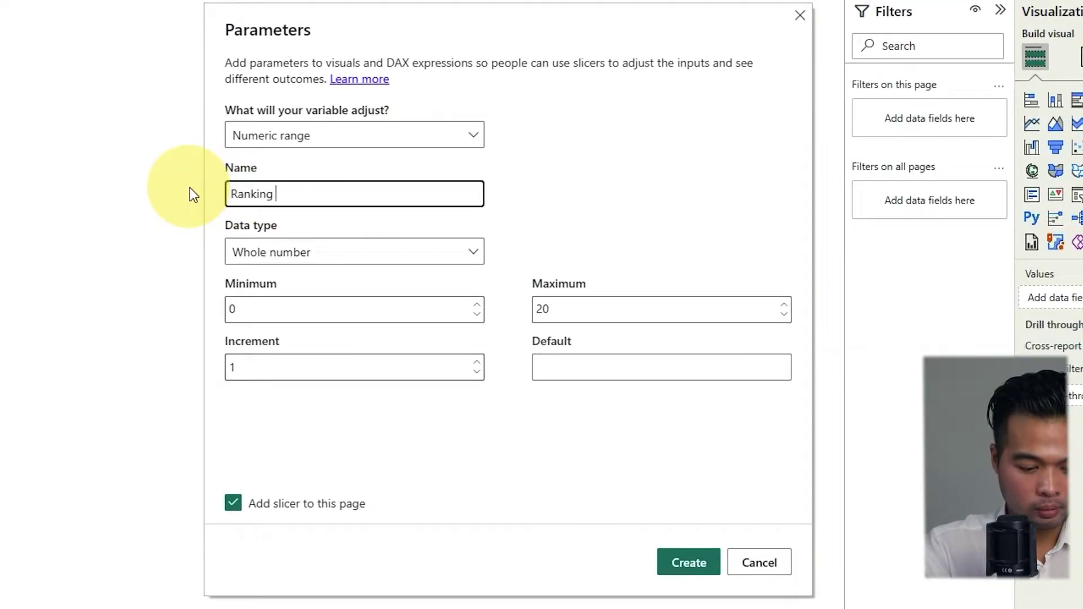
{"action": "type", "text": "Option"}
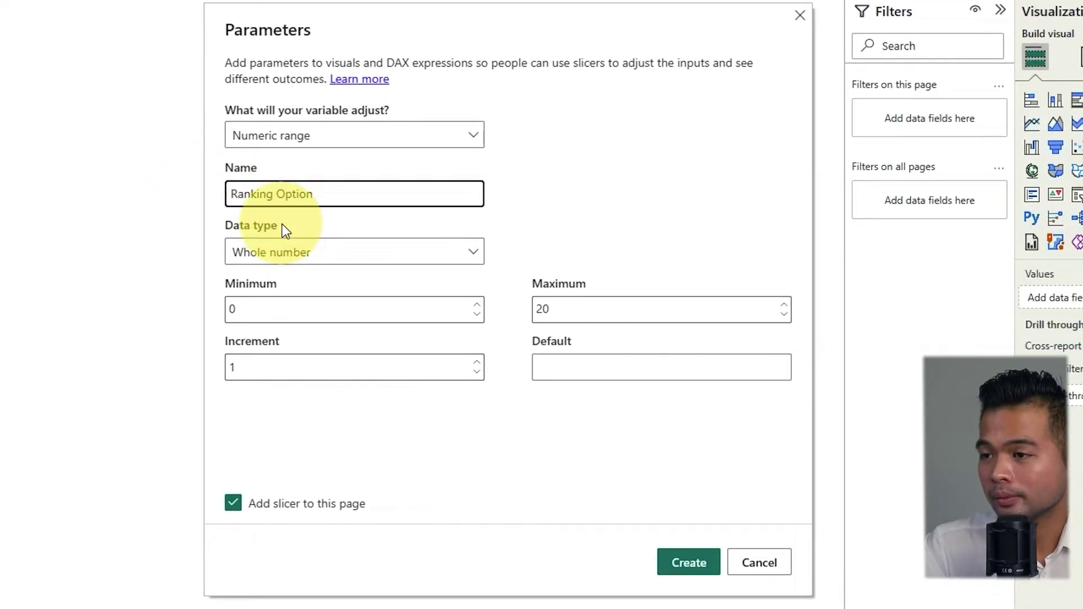
{"action": "left_click_drag", "start_coordinate": [290, 312], "coordinate": [205, 316]}
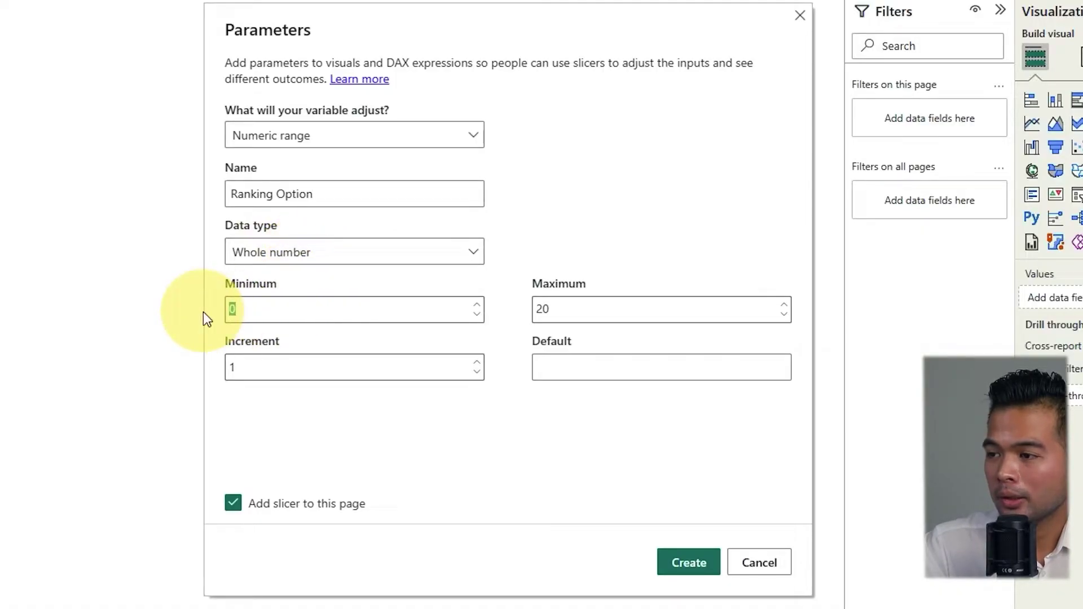
{"action": "type", "text": "1"}
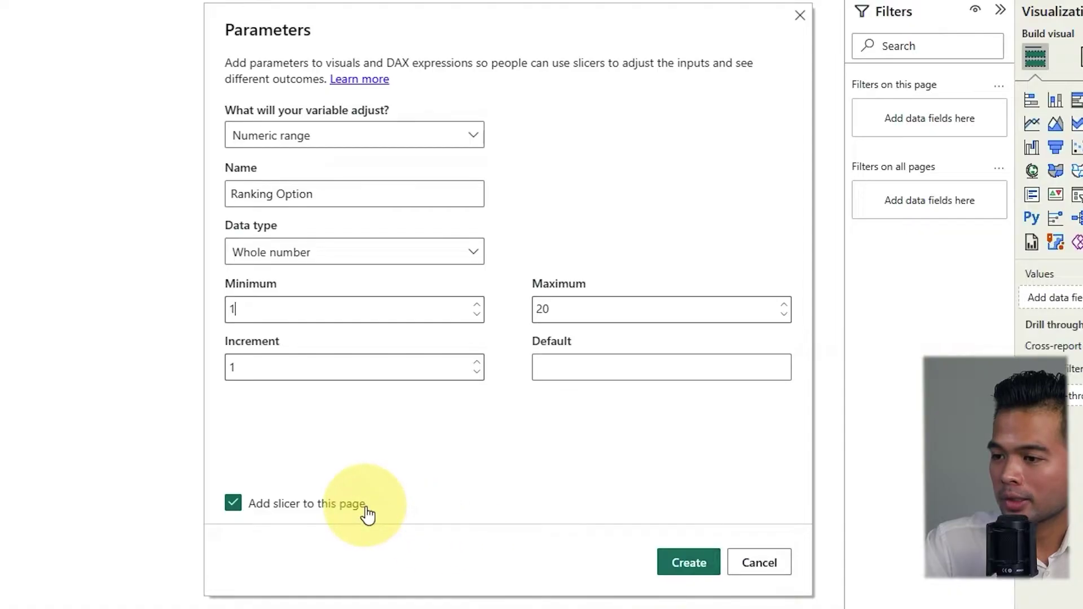
Create the Ranking Option slicer, place and shorten it above the table, and set it to 10.
{"action": "left_click", "coordinate": [695, 563]}
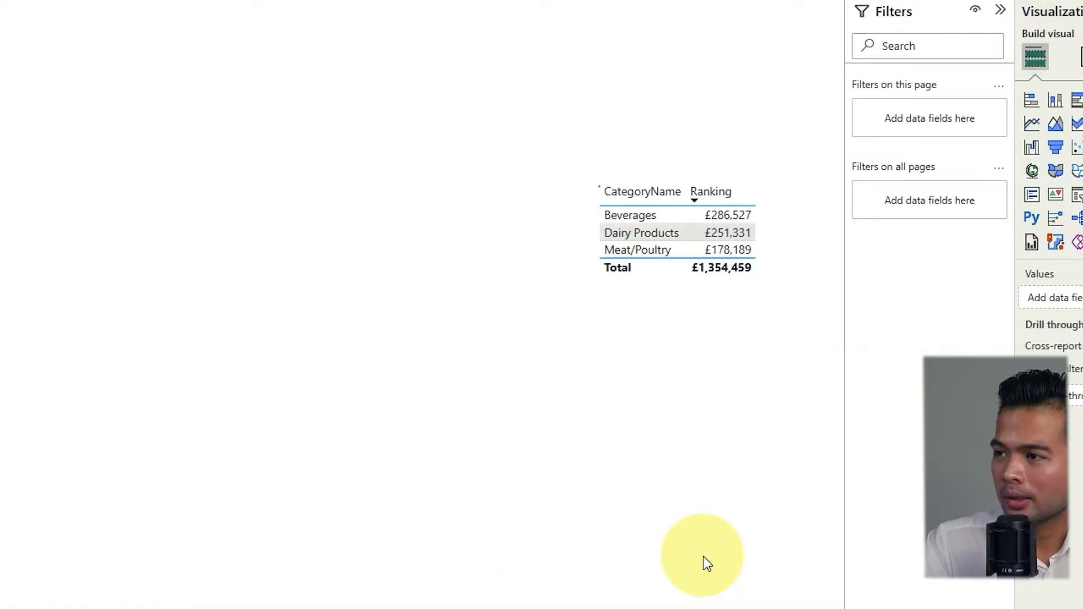
{"action": "left_click_drag", "start_coordinate": [84, 282], "coordinate": [679, 246]}
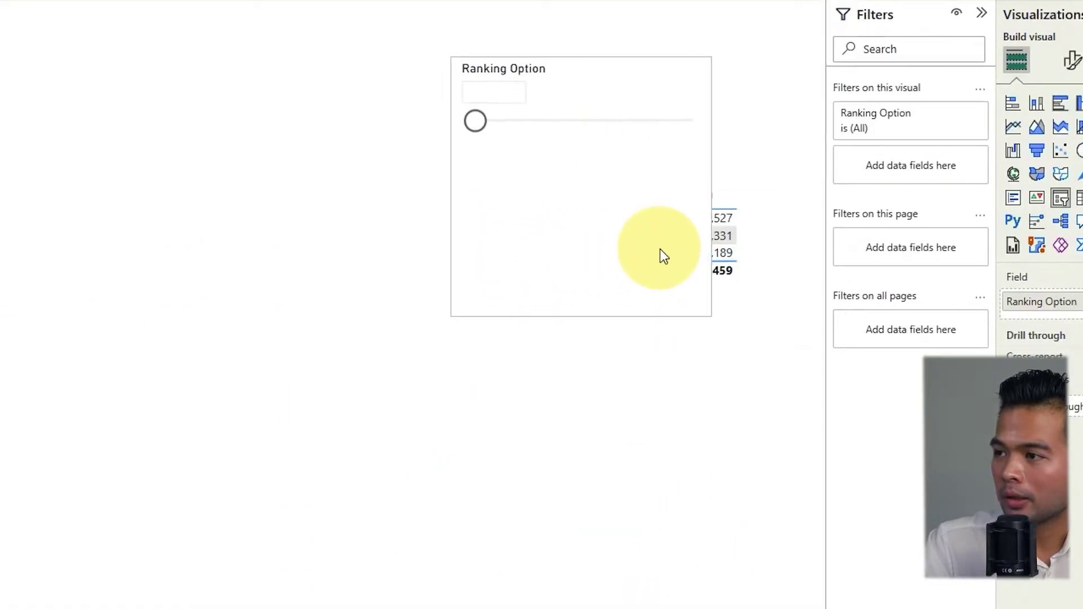
{"action": "left_click_drag", "start_coordinate": [580, 315], "coordinate": [624, 158]}
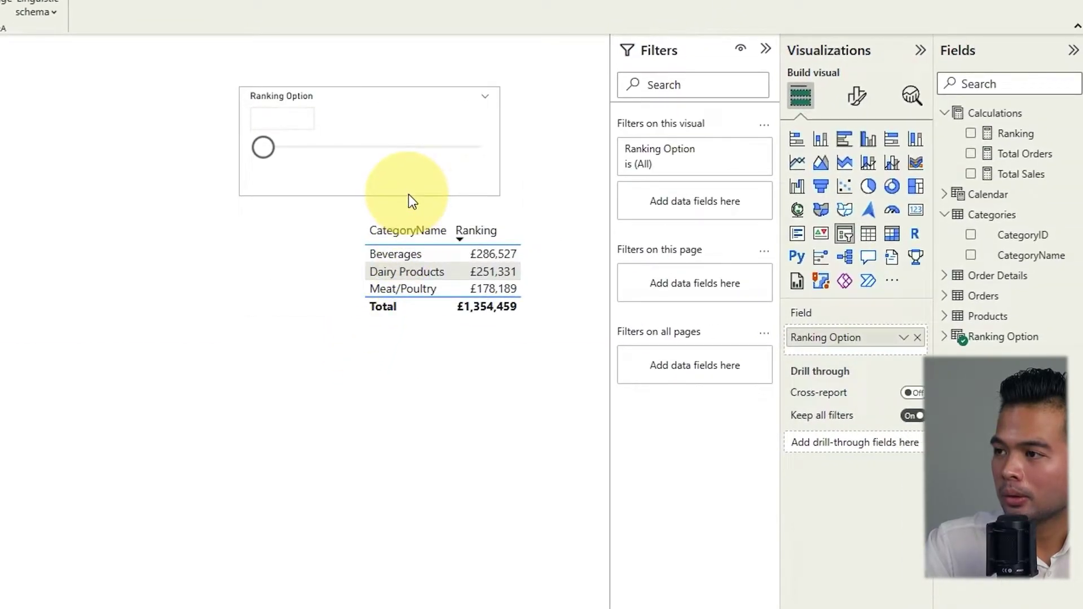
{"action": "left_click_drag", "start_coordinate": [408, 194], "coordinate": [408, 188]}
{"action": "left_click_drag", "start_coordinate": [263, 148], "coordinate": [367, 149]}
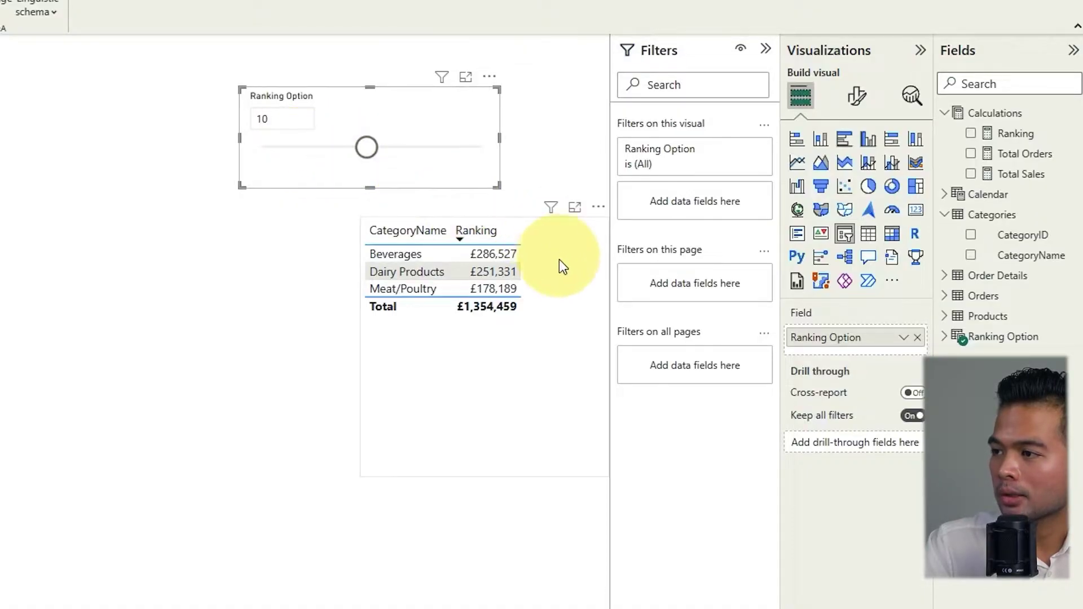
{"action": "left_click", "coordinate": [1000, 139]}
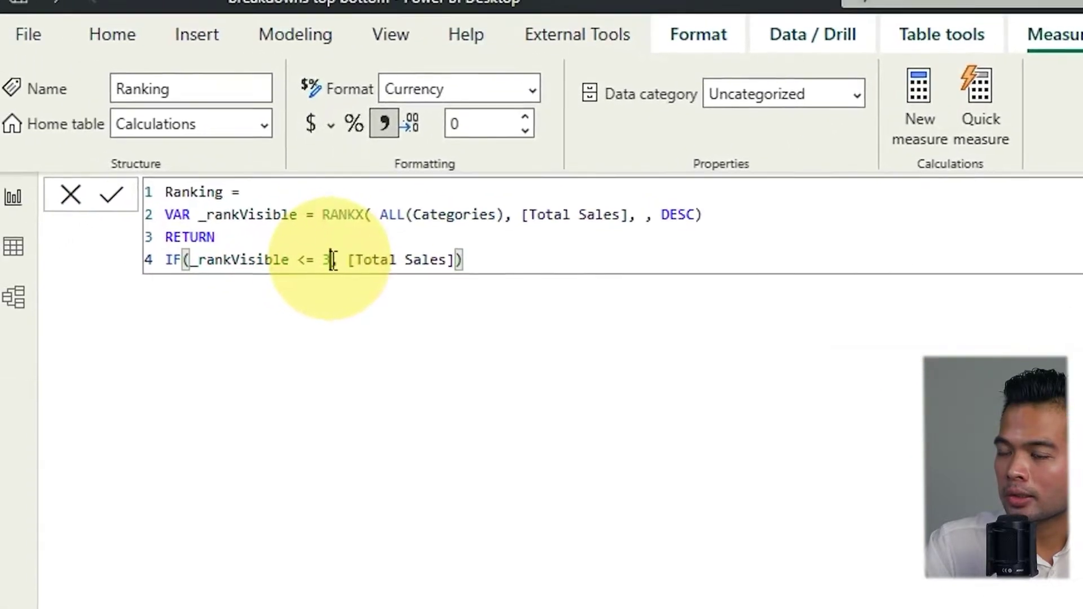
Replace the fixed 3 with 'Ranking Option'[Ranking Option Value] in the _rankVisible comparison.
{"action": "key", "text": "BackSpace"}
{"action": "type", "text": "SELECTE"}
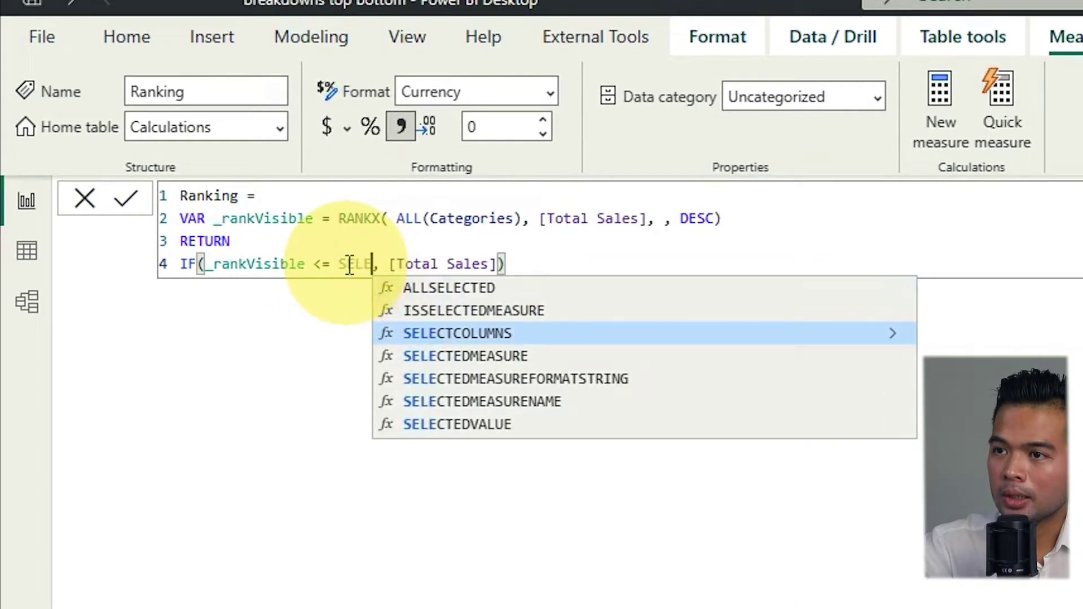
{"action": "key", "text": "BackSpace"}
{"action": "key", "text": "BackSpace"}
{"action": "key", "text": "BackSpace"}
{"action": "key", "text": "BackSpace"}
{"action": "key", "text": "BackSpace"}
{"action": "key", "text": "BackSpace"}
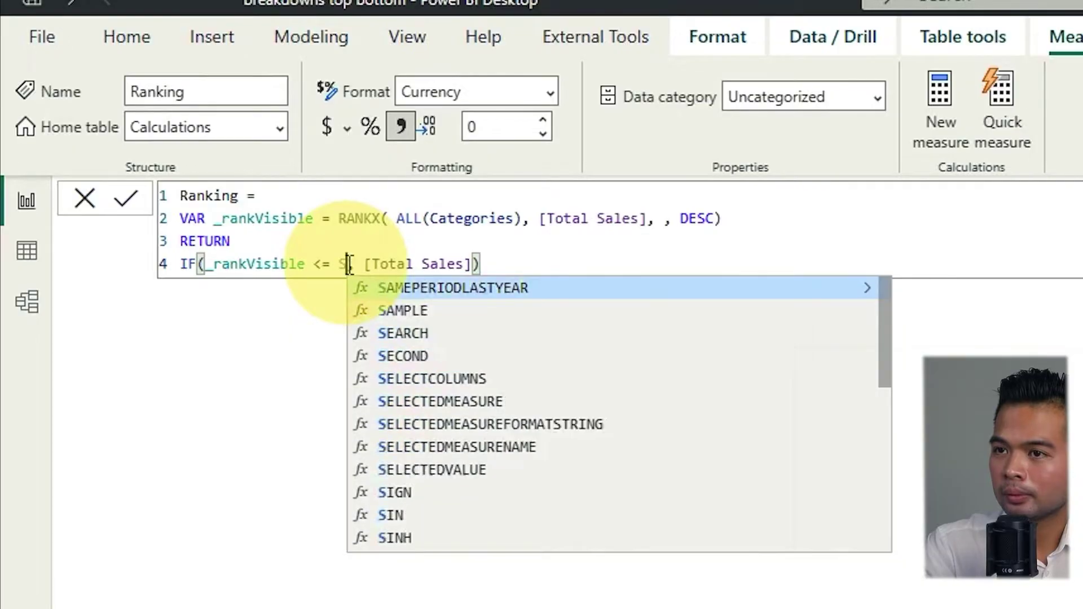
{"action": "key", "text": "BackSpace"}
{"action": "type", "text": "r"}
{"action": "key", "text": "BackSpace"}
{"action": "type", "text": "e"}
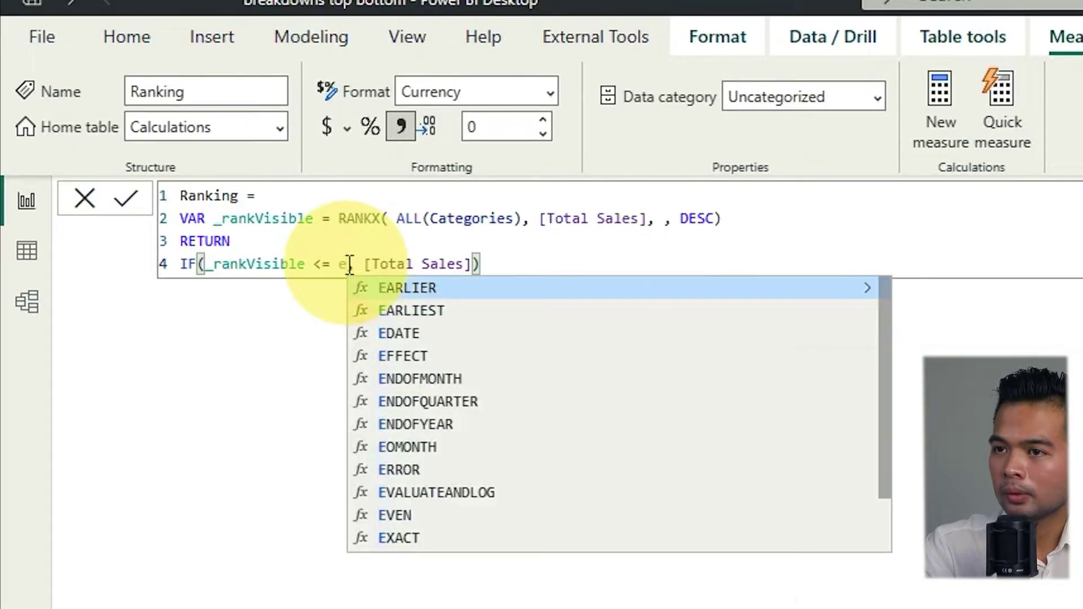
{"action": "key", "text": "BackSpace"}
{"action": "type", "text": "ran"}
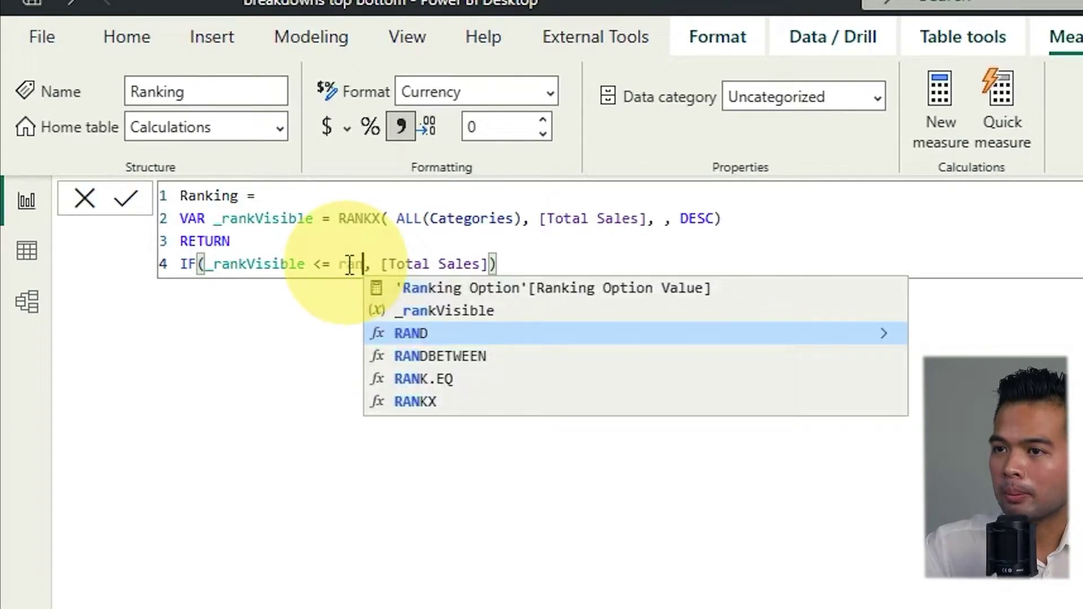
{"action": "left_click", "coordinate": [427, 299]}
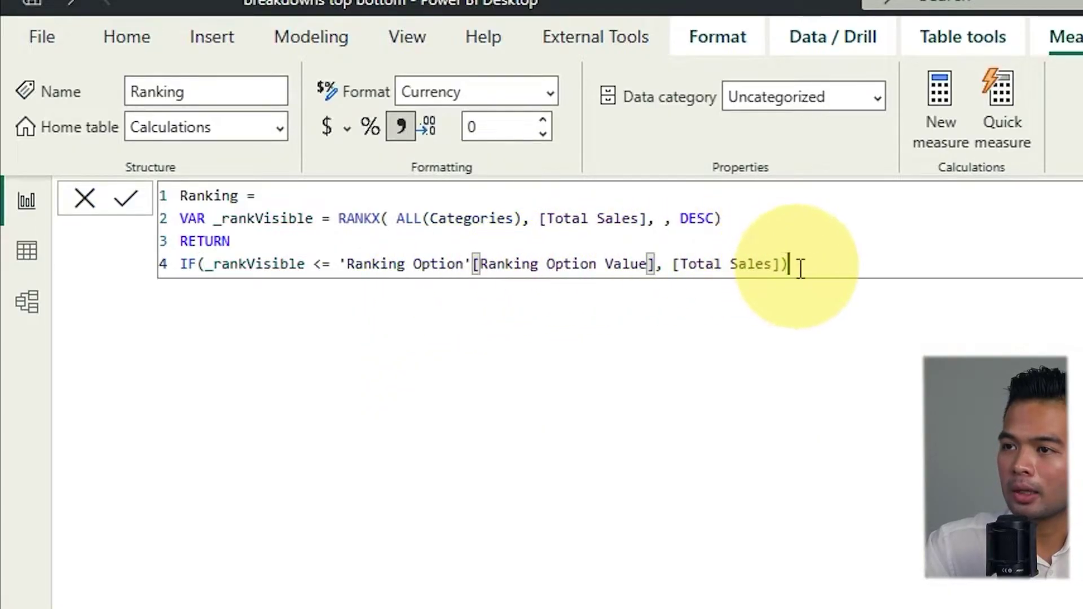
Commit the updated Ranking measure, then resize and reposition the Ranking Option slicer.
{"action": "key", "text": "Return"}
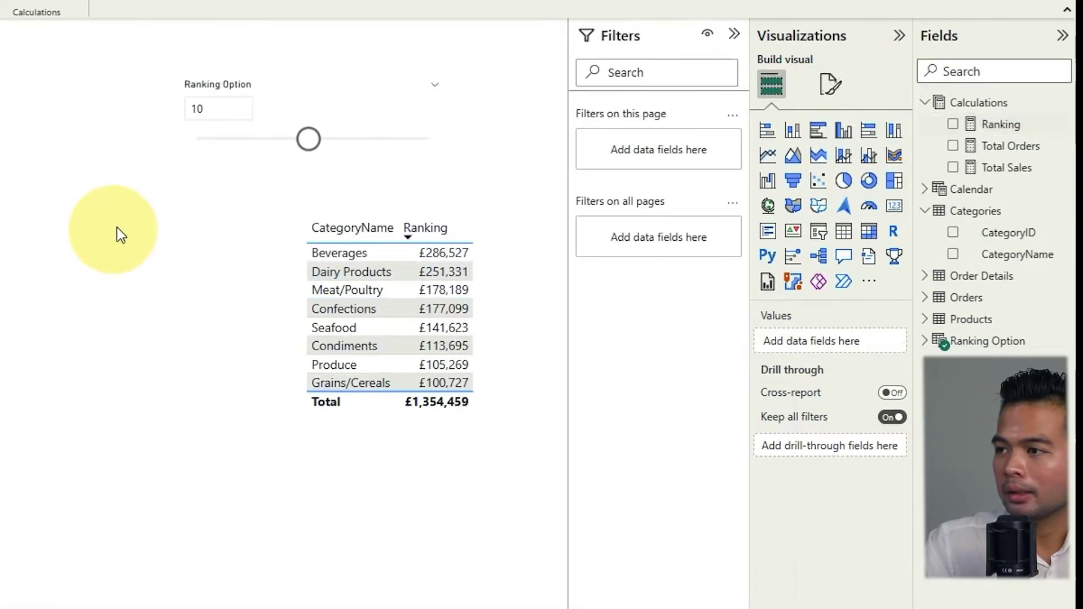
{"action": "left_click_drag", "start_coordinate": [308, 139], "coordinate": [249, 152]}
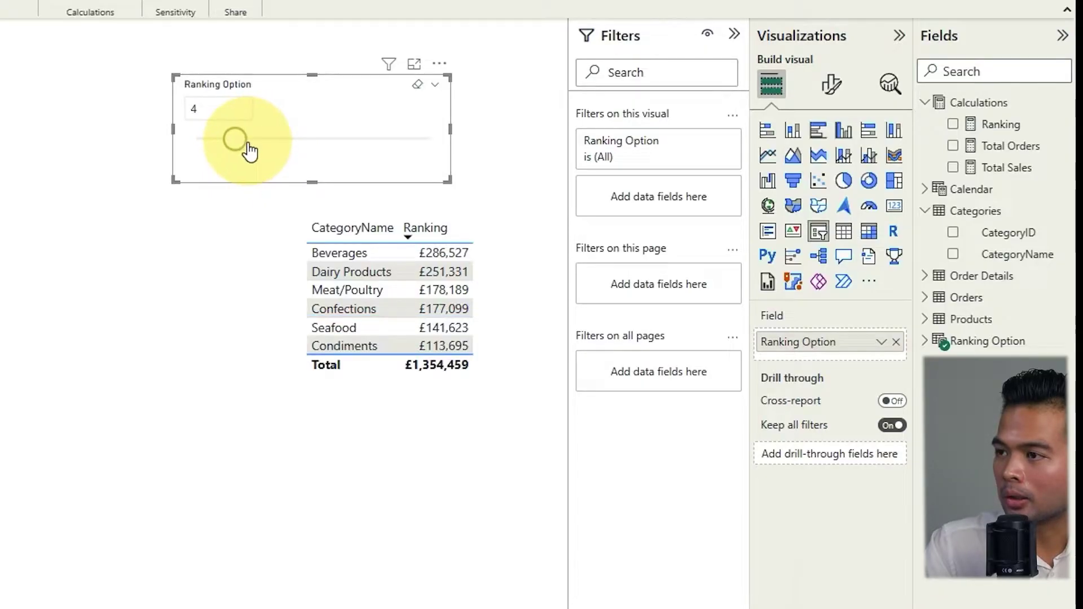
{"action": "left_click_drag", "start_coordinate": [260, 89], "coordinate": [364, 97]}
{"action": "left_click_drag", "start_coordinate": [407, 197], "coordinate": [417, 171]}
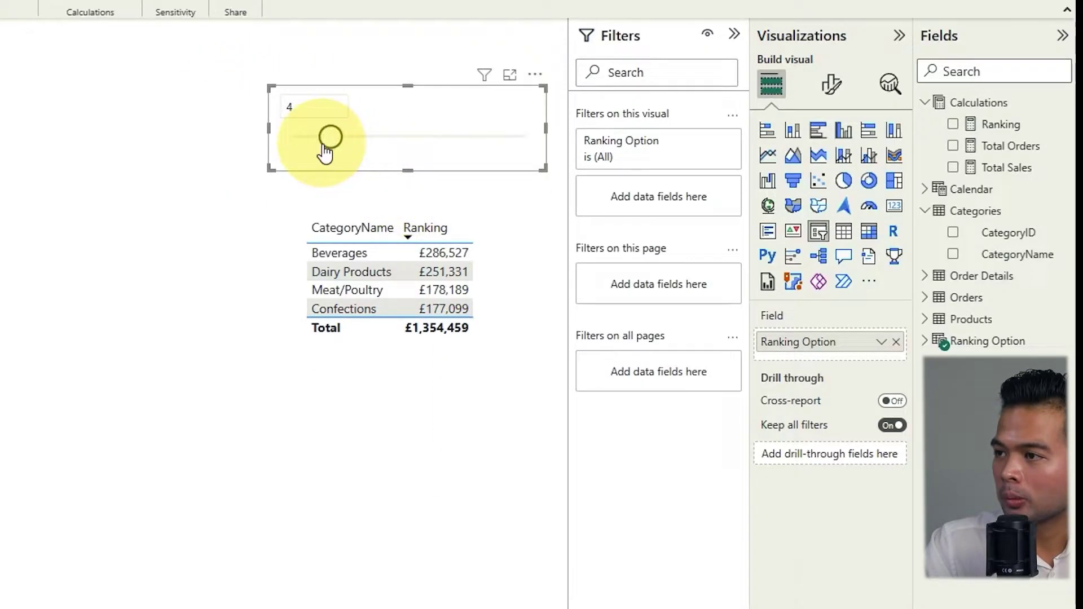
{"action": "left_click_drag", "start_coordinate": [270, 124], "coordinate": [363, 131]}
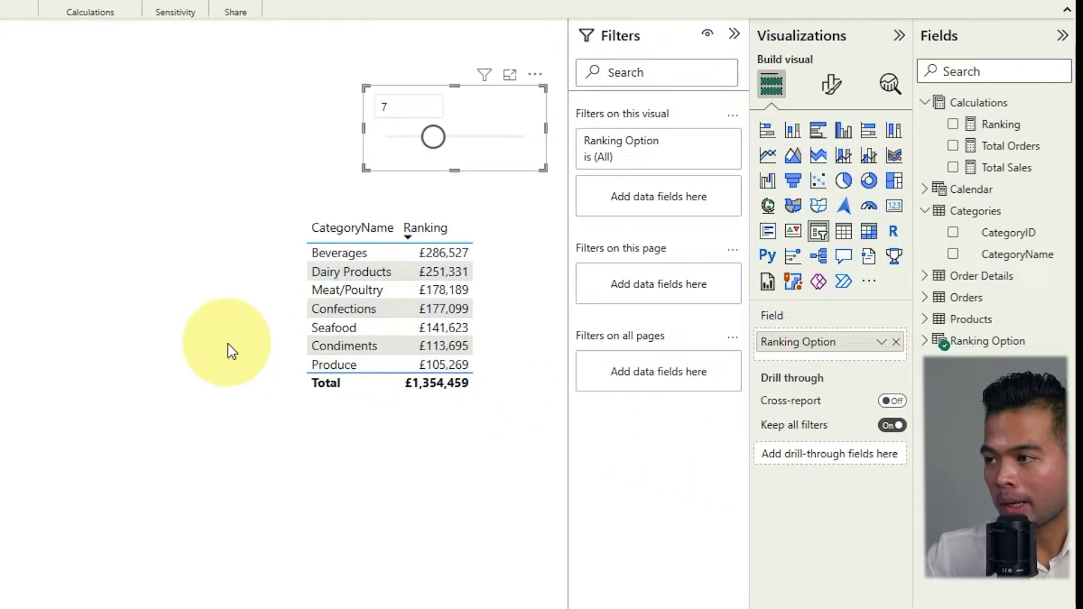
Set the ranking count slider to 6 and reopen the Ranking measure formula.
{"action": "left_click", "coordinate": [228, 343]}
{"action": "left_click_drag", "start_coordinate": [432, 138], "coordinate": [422, 149]}
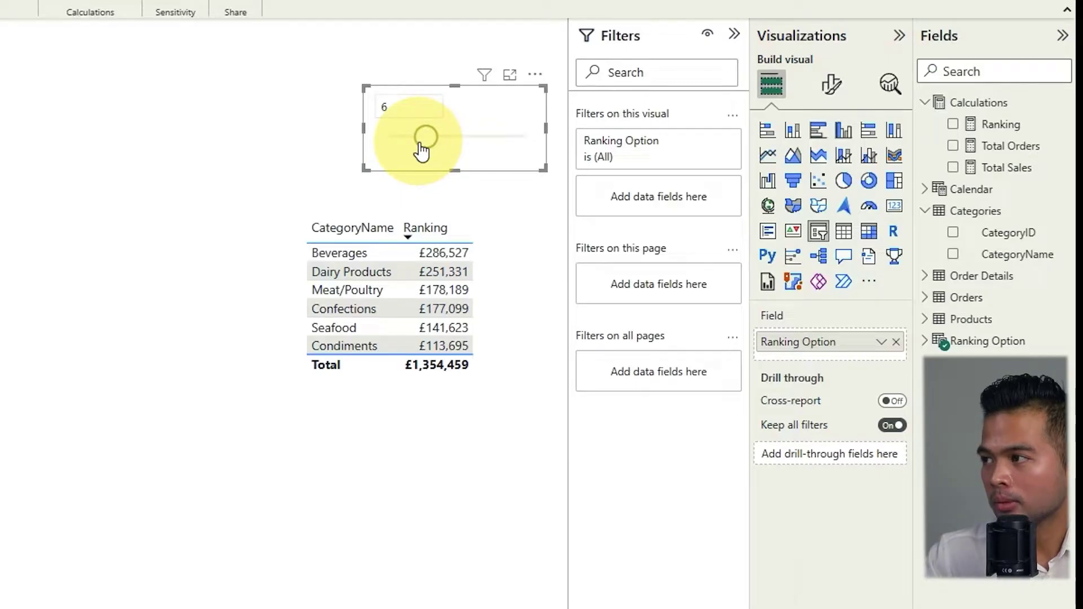
{"action": "left_click", "coordinate": [990, 125]}
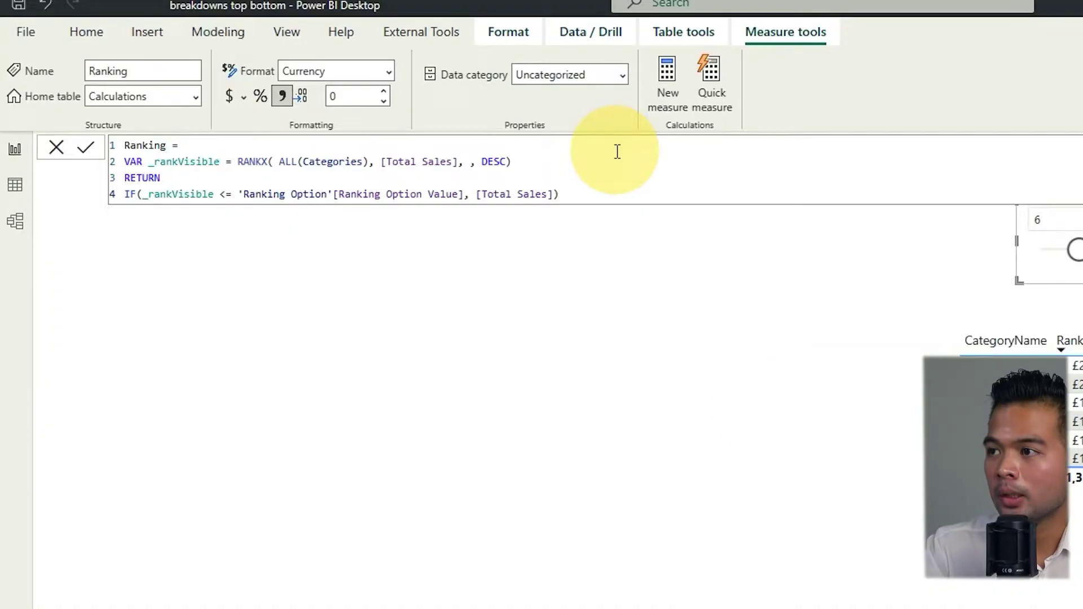
Create the calculated table TopBottom = { "Top", "Bottom" } and view its Value column.
{"action": "left_click", "coordinate": [791, 369]}
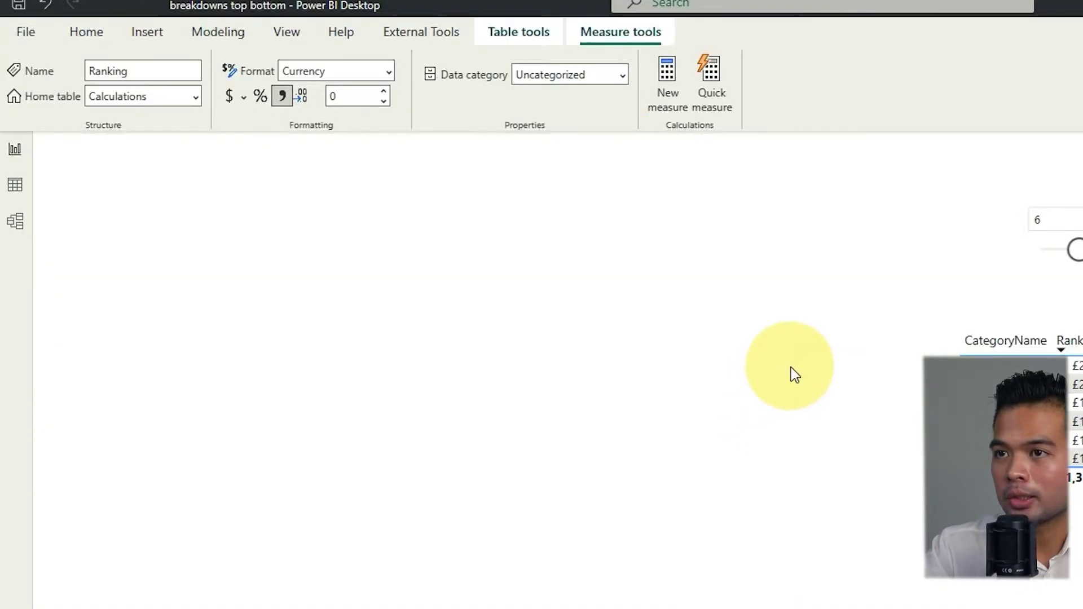
{"action": "left_click", "coordinate": [226, 44]}
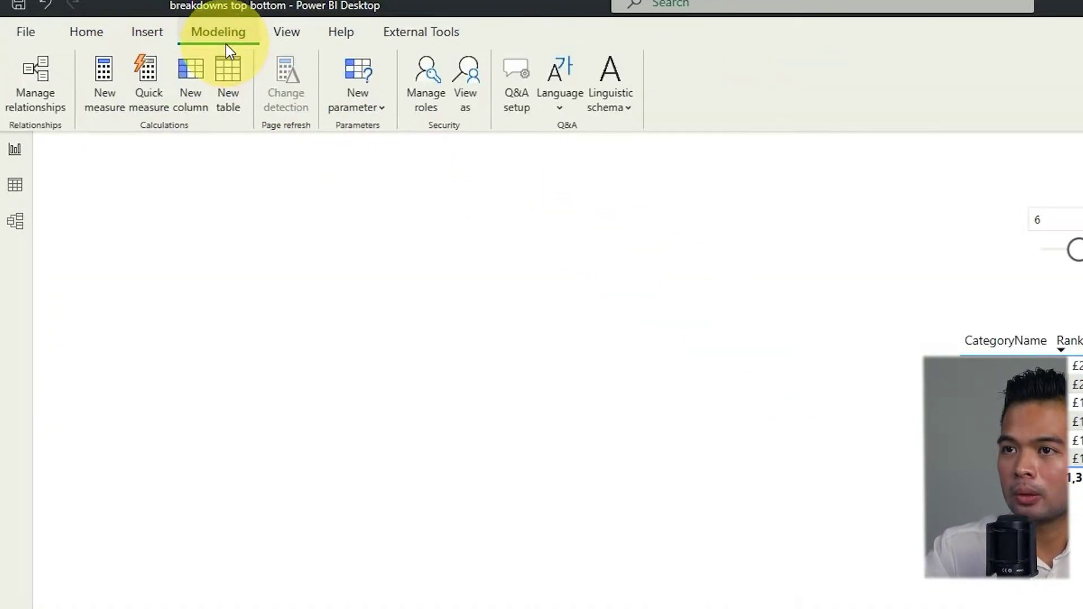
{"action": "left_click", "coordinate": [229, 90]}
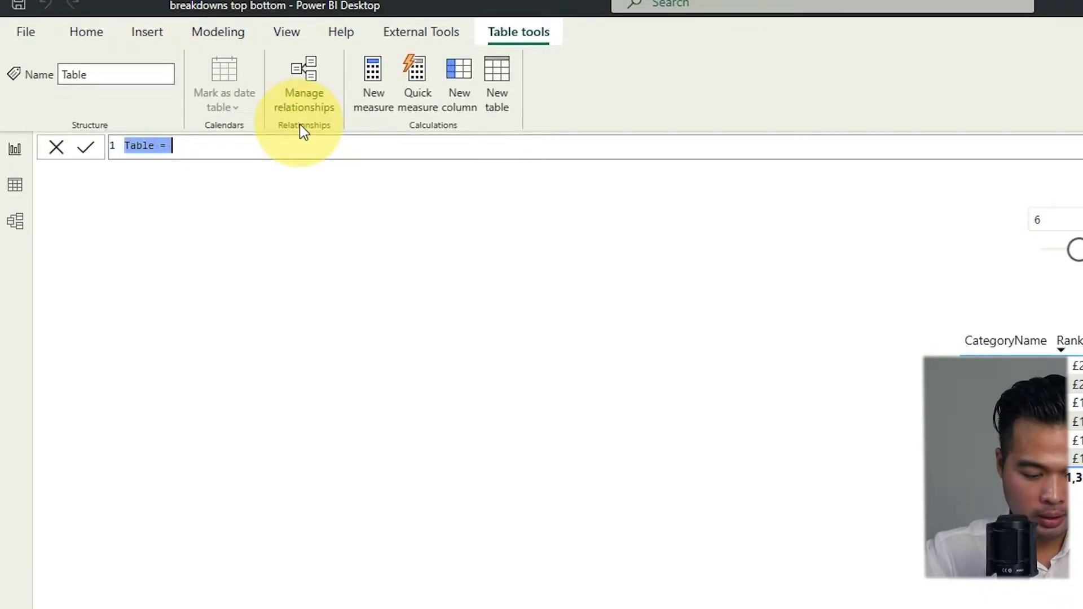
{"action": "type", "text": "TopBottom = "}
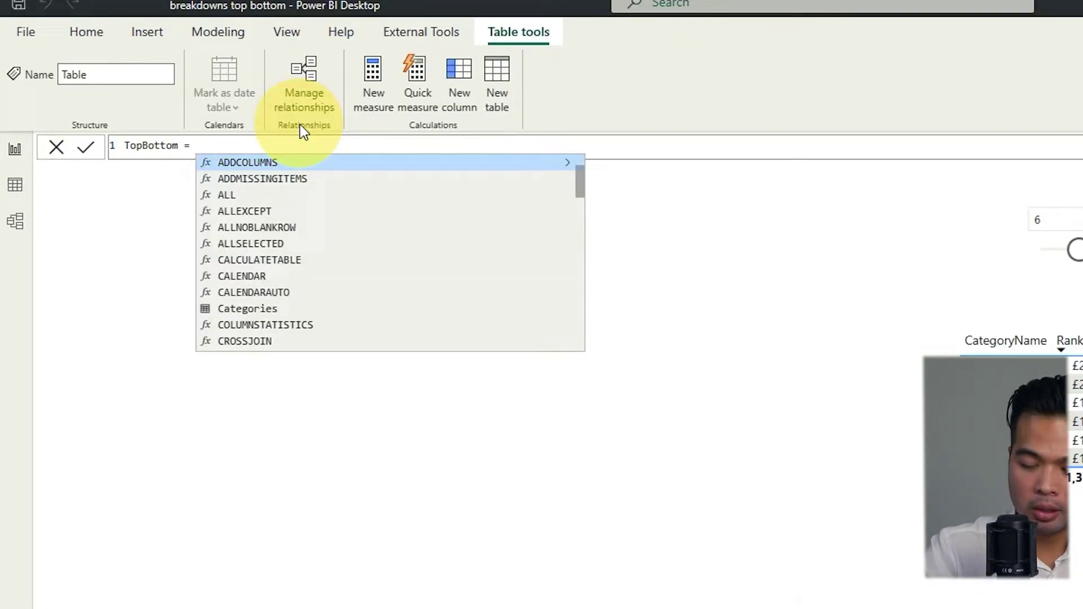
{"action": "type", "text": "{"}
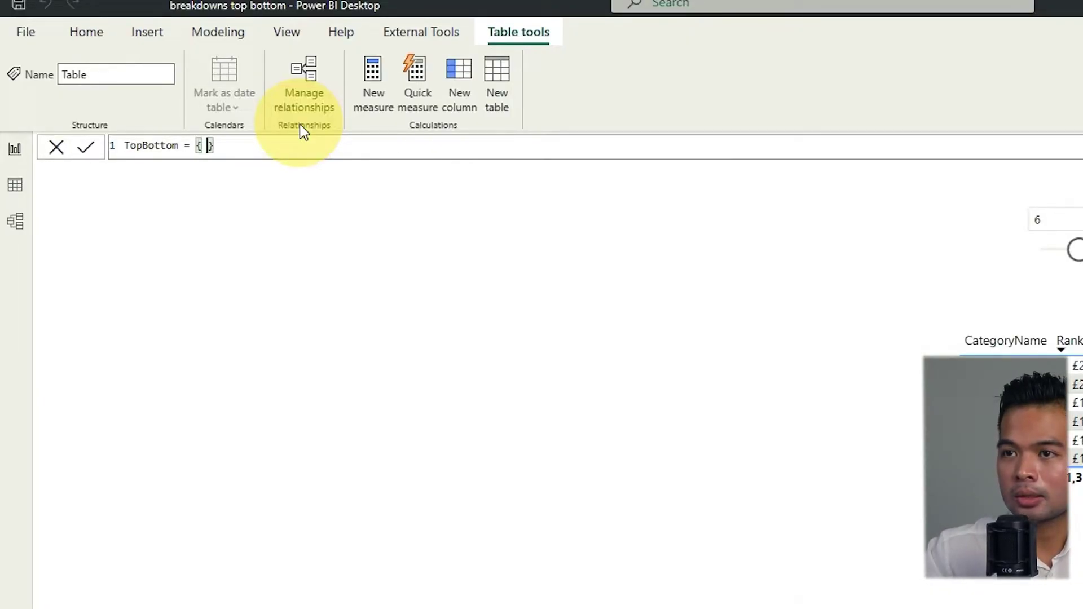
{"action": "key", "text": "Left"}
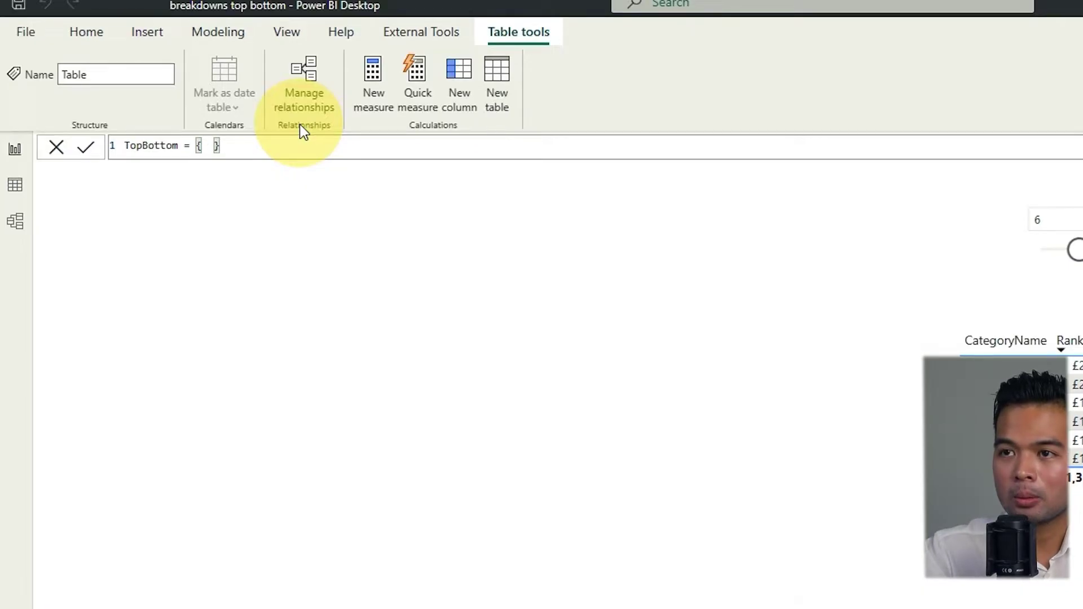
{"action": "type", "text": "\""}
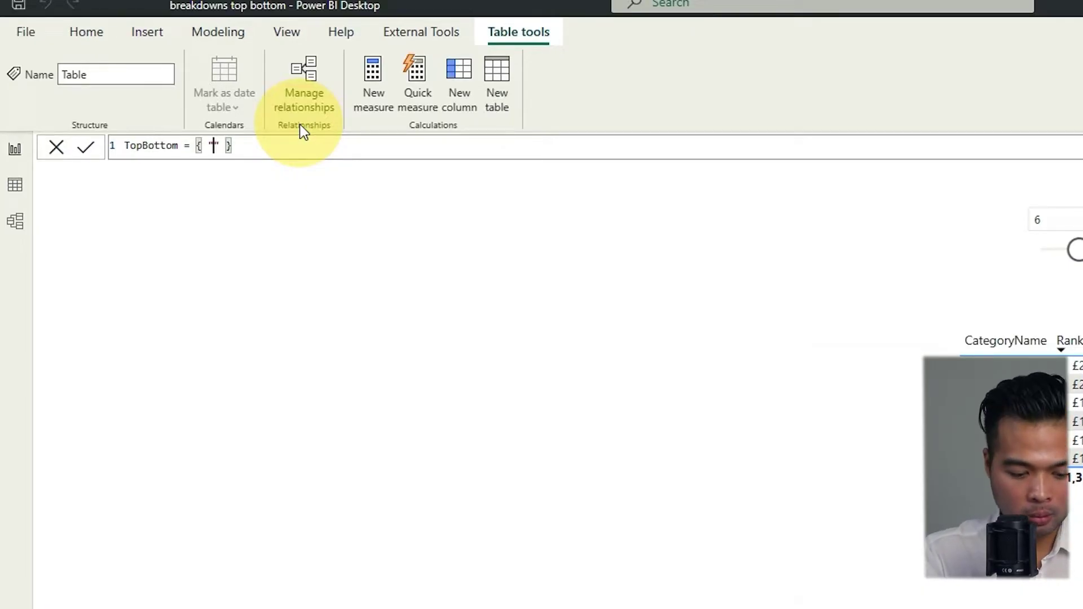
{"action": "type", "text": "Top\""}
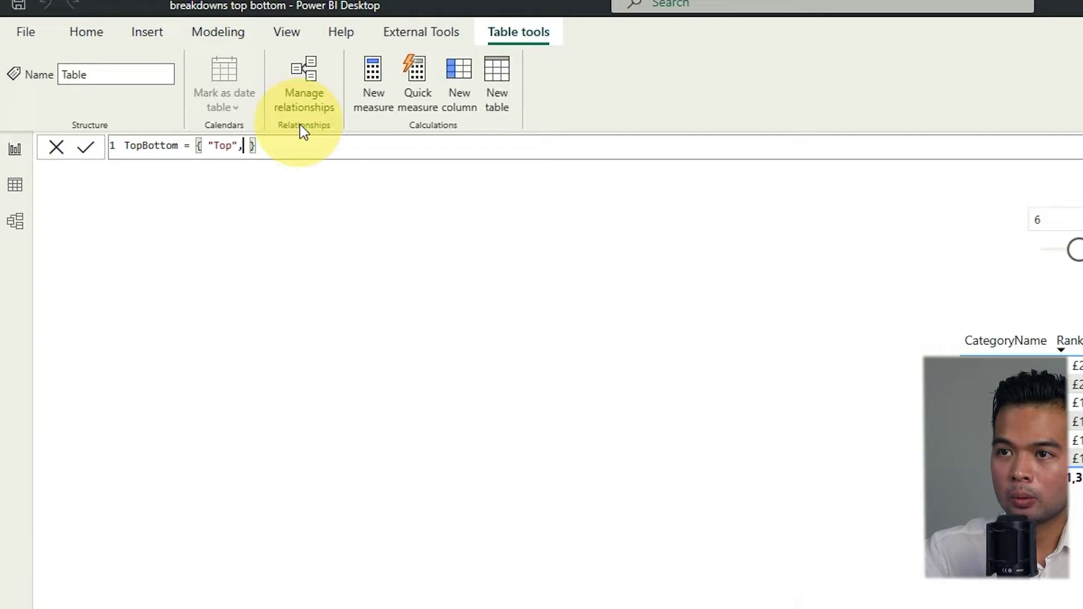
{"action": "type", "text": ", \"bott"}
{"action": "key", "text": "BackSpace"}
{"action": "key", "text": "BackSpace"}
{"action": "key", "text": "BackSpace"}
{"action": "key", "text": "BackSpace"}
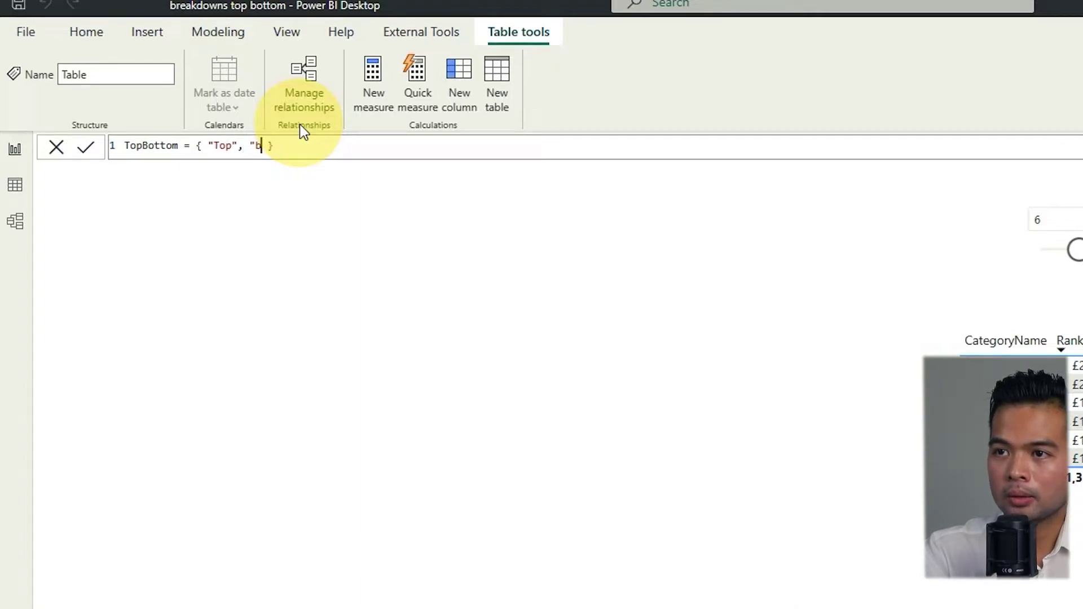
{"action": "type", "text": "Bottom\""}
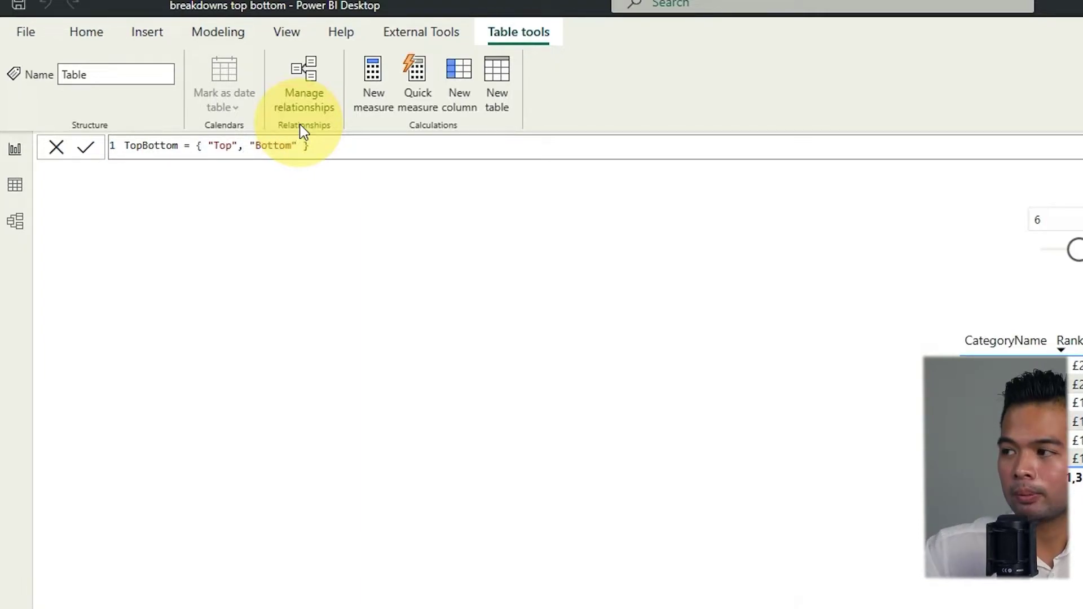
{"action": "key", "text": "Return"}
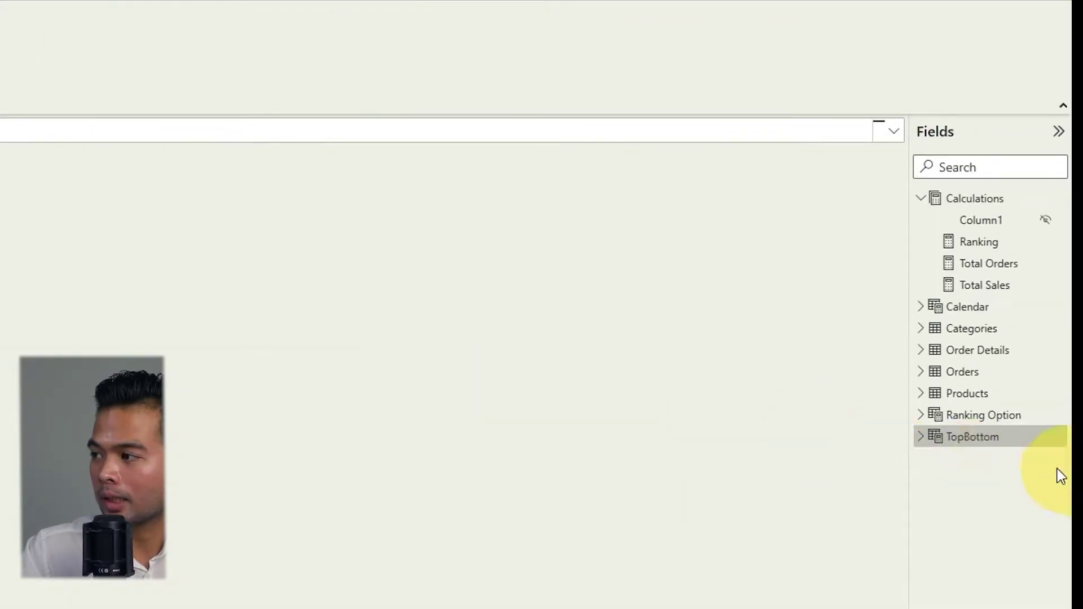
{"action": "left_click", "coordinate": [980, 443]}
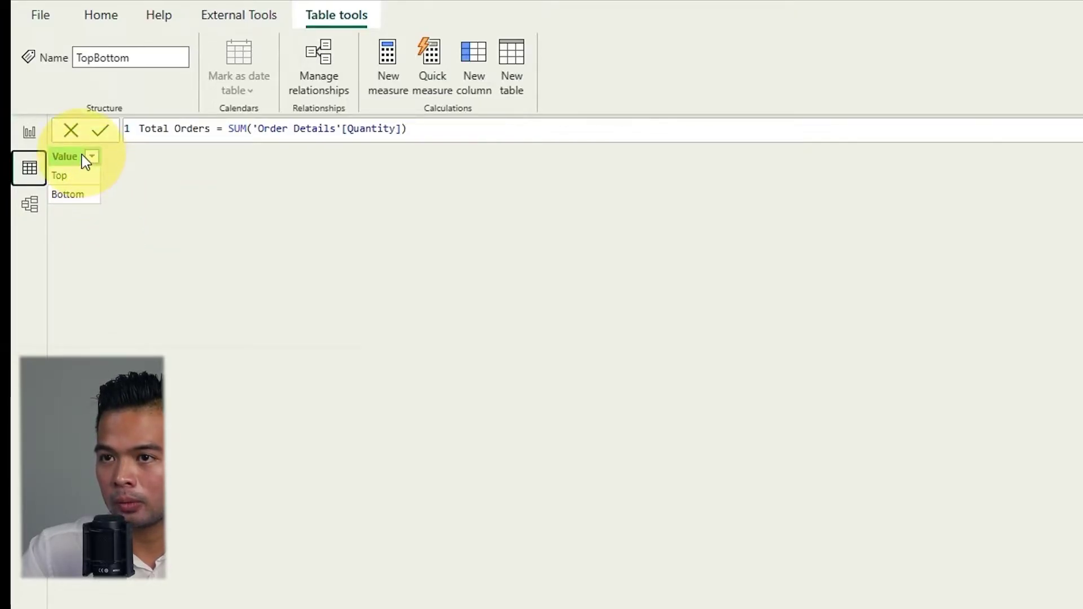
{"action": "left_click", "coordinate": [67, 156]}
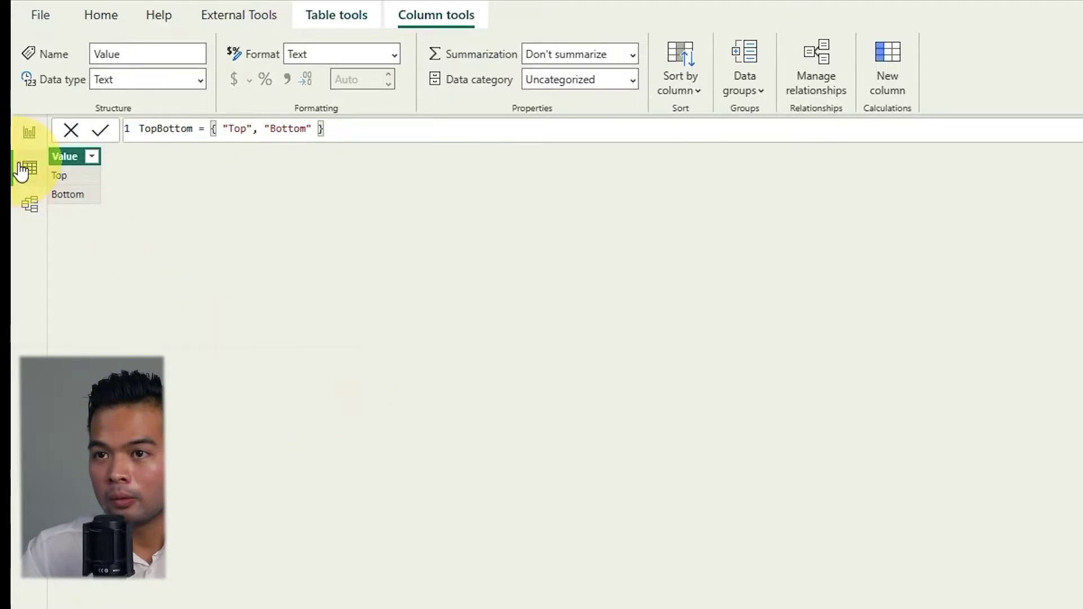
Add TopBottom[Value] to the report page as a single-select slicer.
{"action": "left_click", "coordinate": [29, 133]}
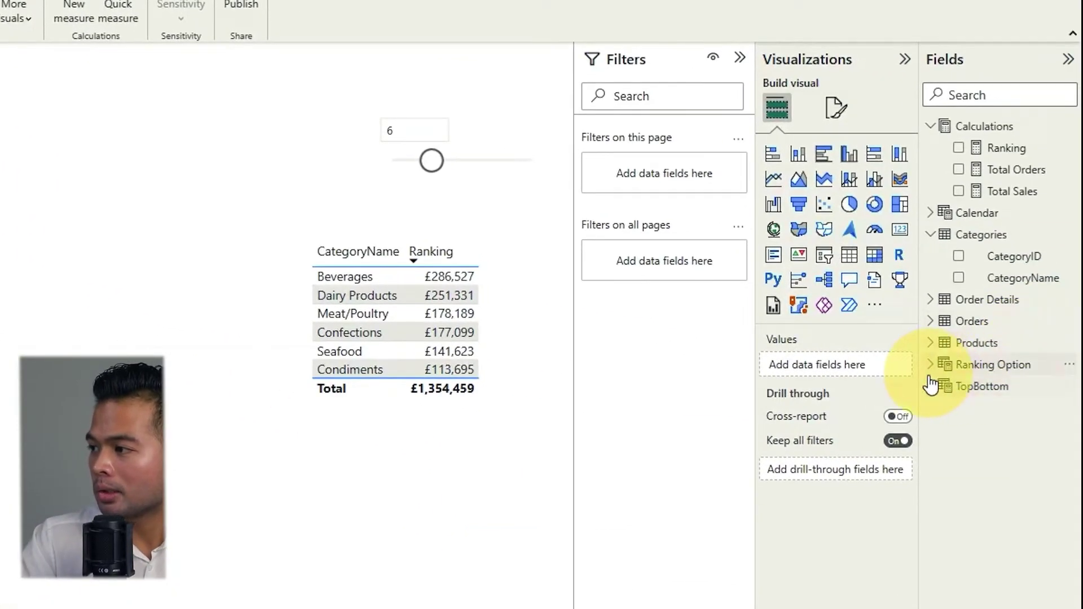
{"action": "left_click", "coordinate": [931, 386]}
{"action": "left_click_drag", "start_coordinate": [982, 411], "coordinate": [171, 181]}
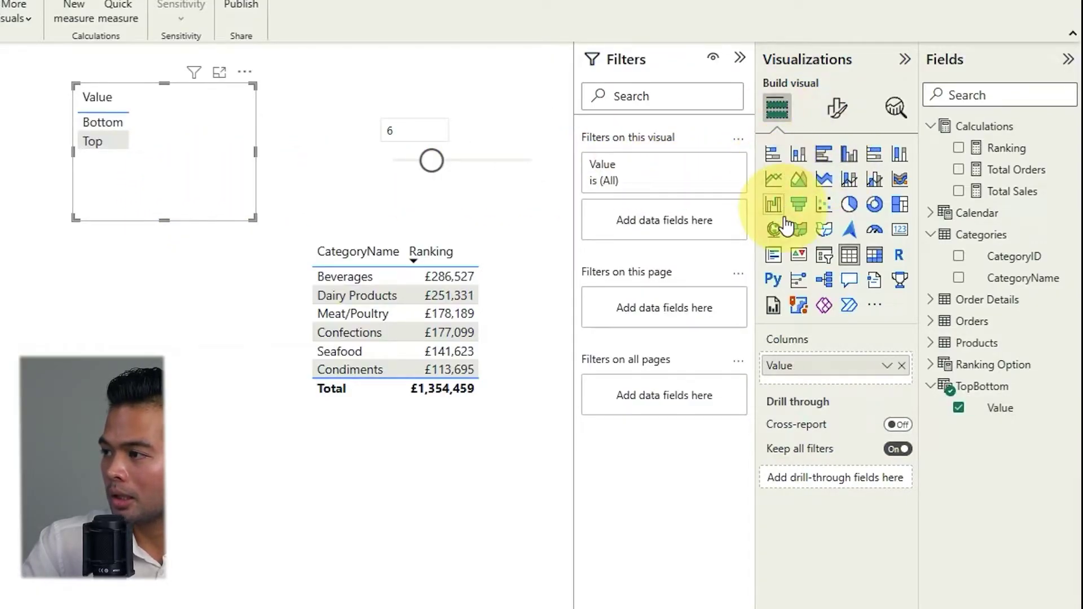
{"action": "left_click", "coordinate": [825, 257]}
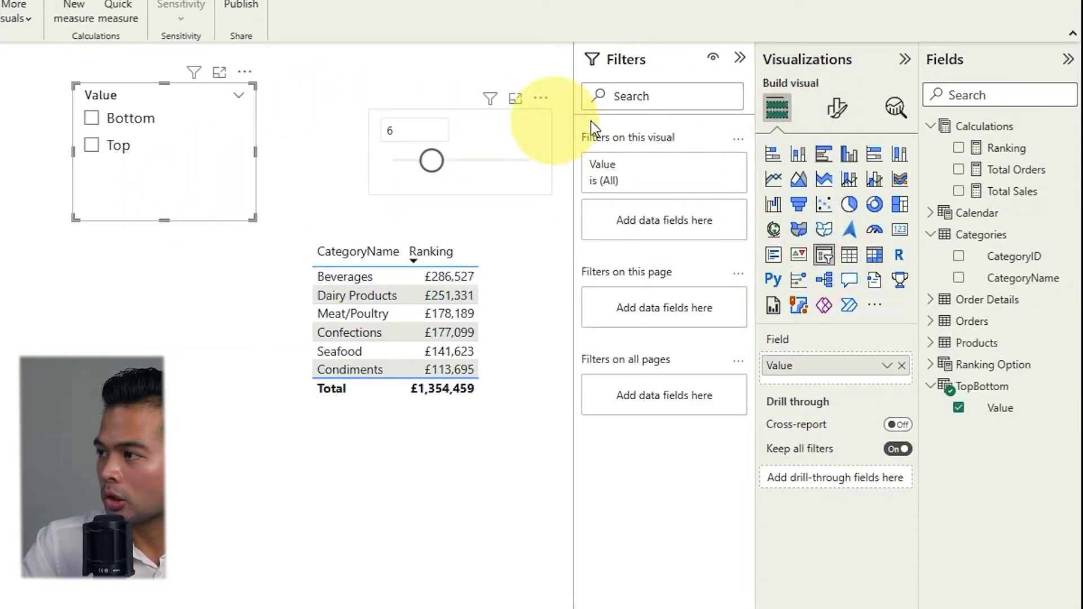
{"action": "left_click", "coordinate": [836, 107]}
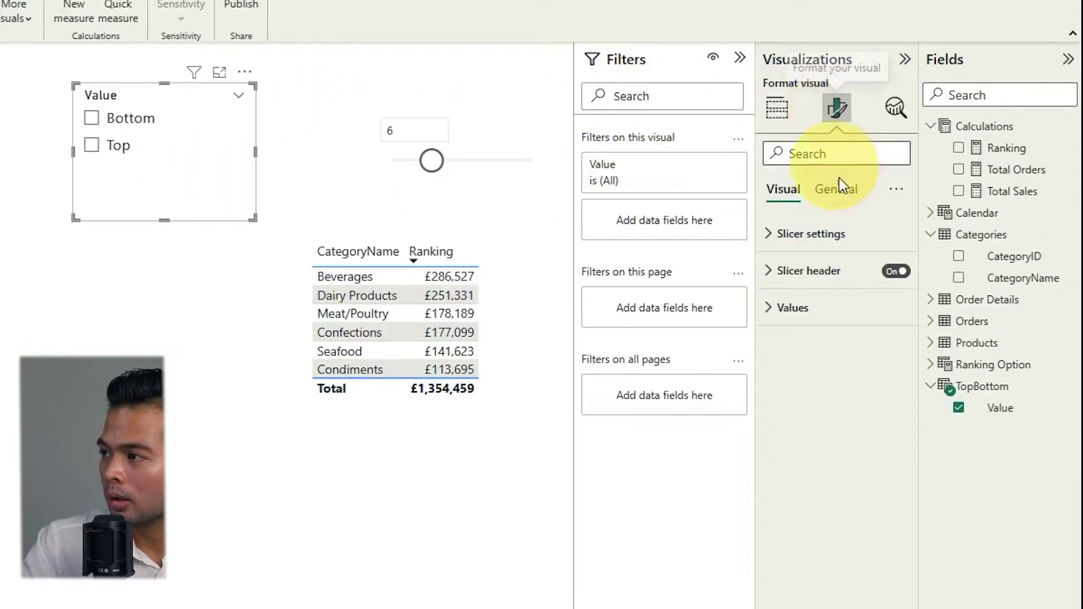
{"action": "left_click", "coordinate": [831, 236]}
{"action": "left_click", "coordinate": [818, 359]}
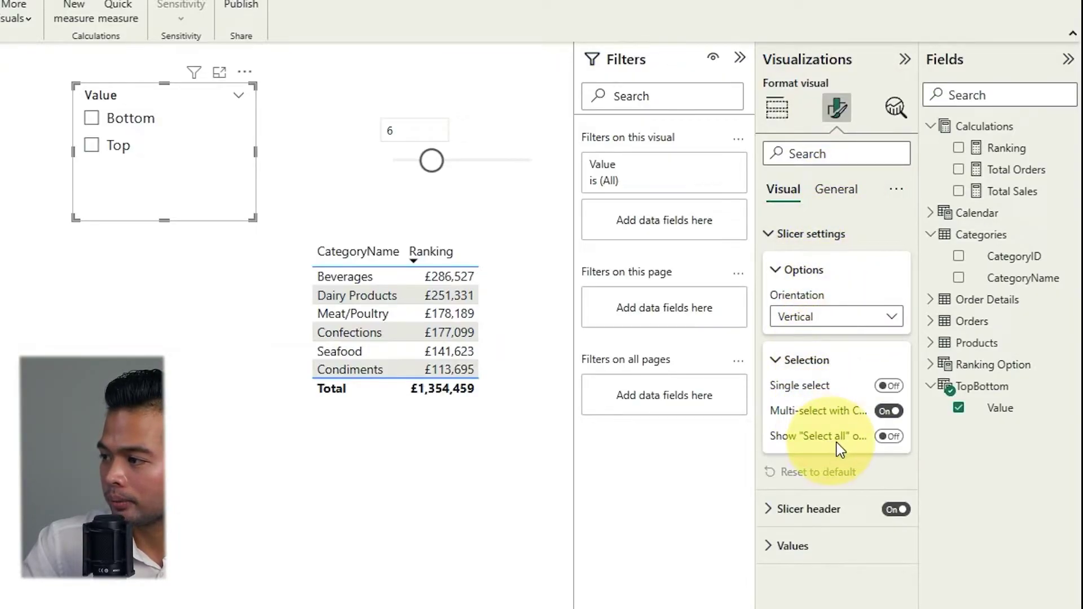
{"action": "left_click", "coordinate": [889, 411]}
{"action": "left_click", "coordinate": [889, 387]}
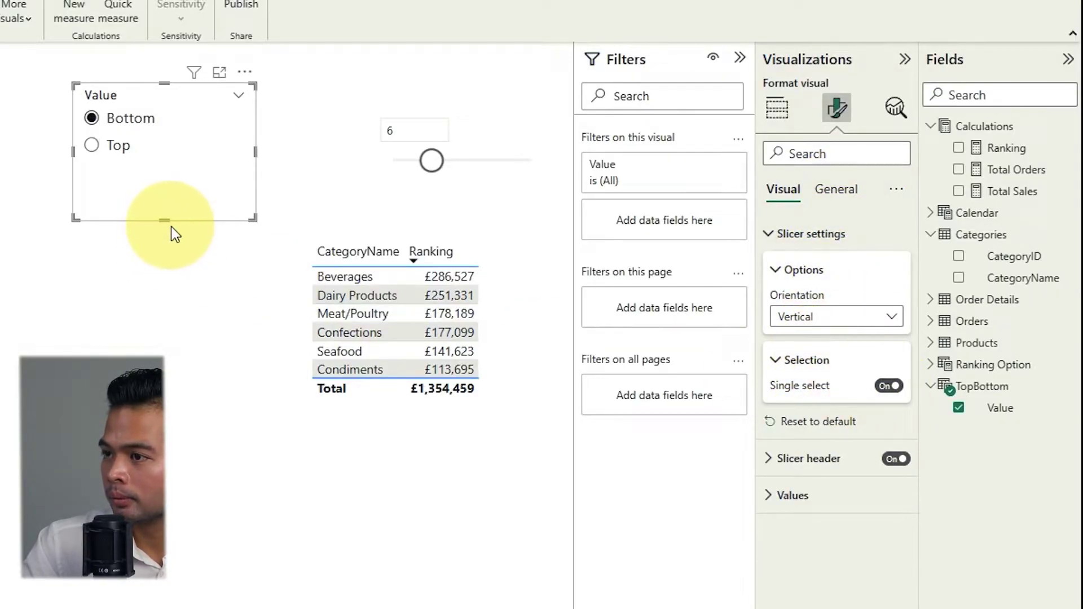
Shorten the slicer, place it beside the ranking slider, and sort it so Top comes first.
{"action": "left_click_drag", "start_coordinate": [164, 220], "coordinate": [181, 183]}
{"action": "left_click_drag", "start_coordinate": [147, 97], "coordinate": [249, 113]}
{"action": "left_click", "coordinate": [346, 91]}
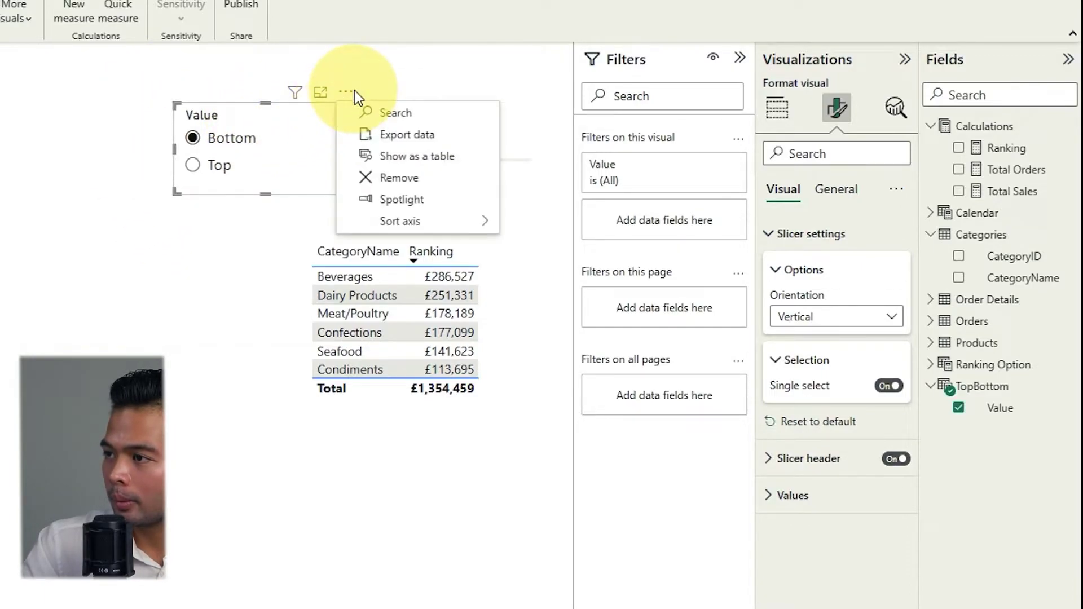
{"action": "mouse_move", "coordinate": [436, 222]}
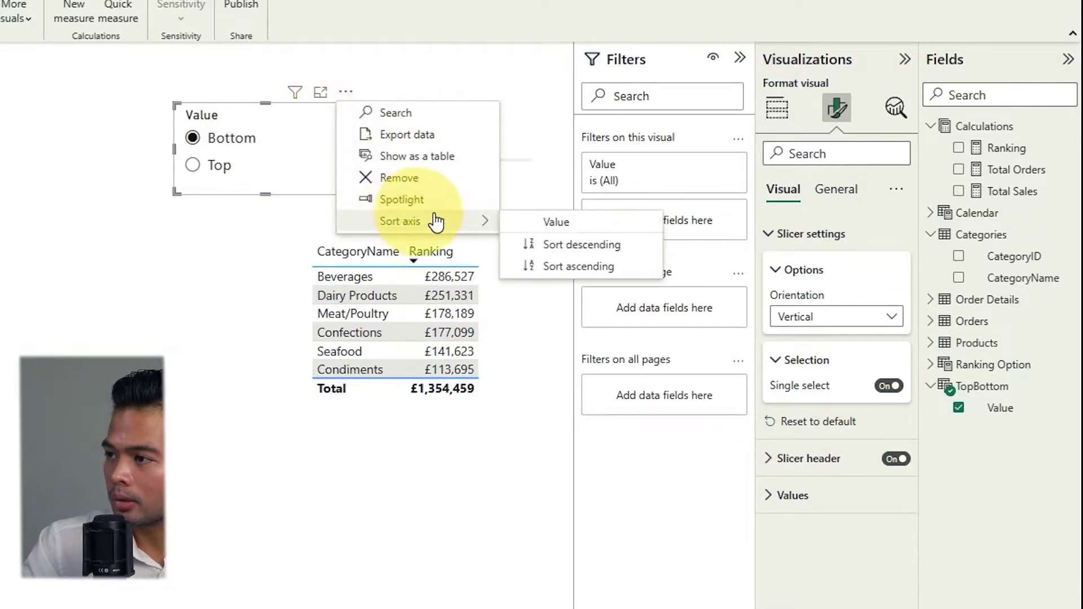
{"action": "left_click", "coordinate": [534, 250]}
Toggle the slicer between Top and Bottom, leaving Top selected.
{"action": "left_click", "coordinate": [178, 225]}
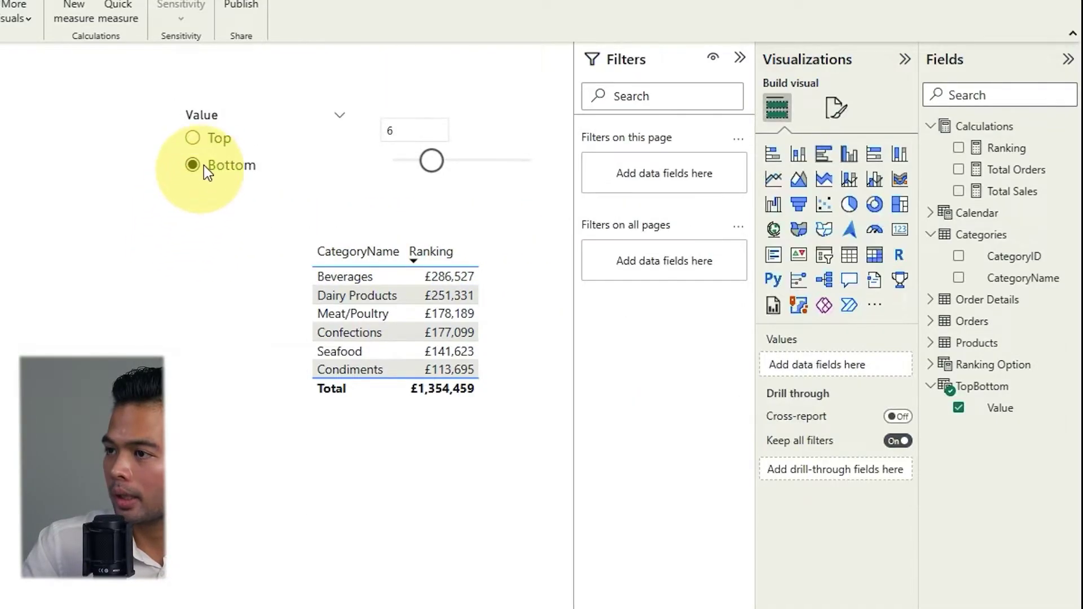
{"action": "left_click", "coordinate": [194, 141]}
{"action": "left_click", "coordinate": [228, 166]}
{"action": "left_click", "coordinate": [217, 140]}
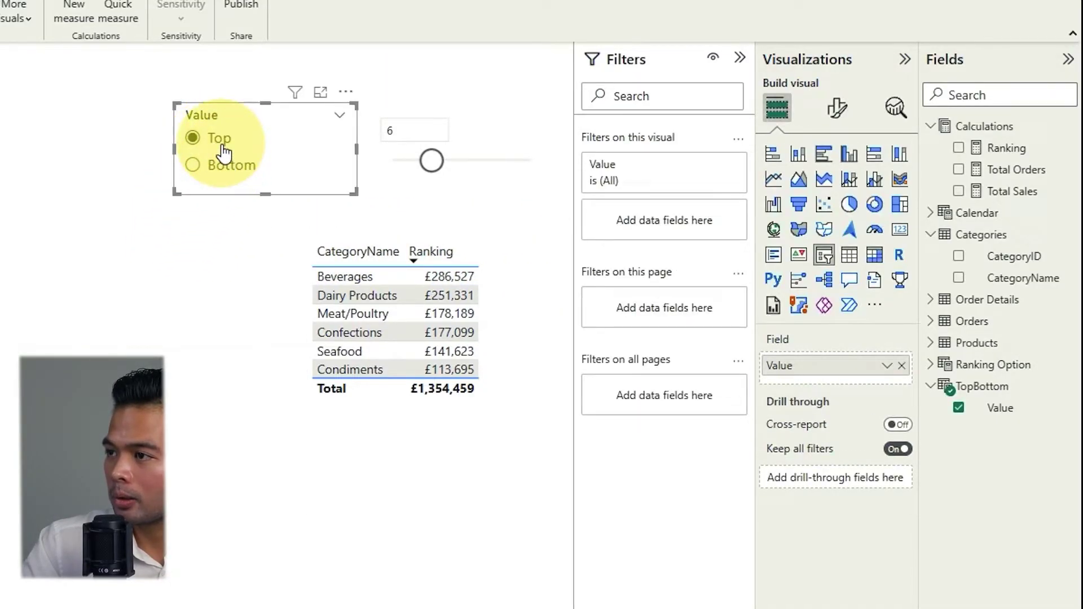
{"action": "left_click", "coordinate": [226, 165]}
{"action": "left_click", "coordinate": [220, 148]}
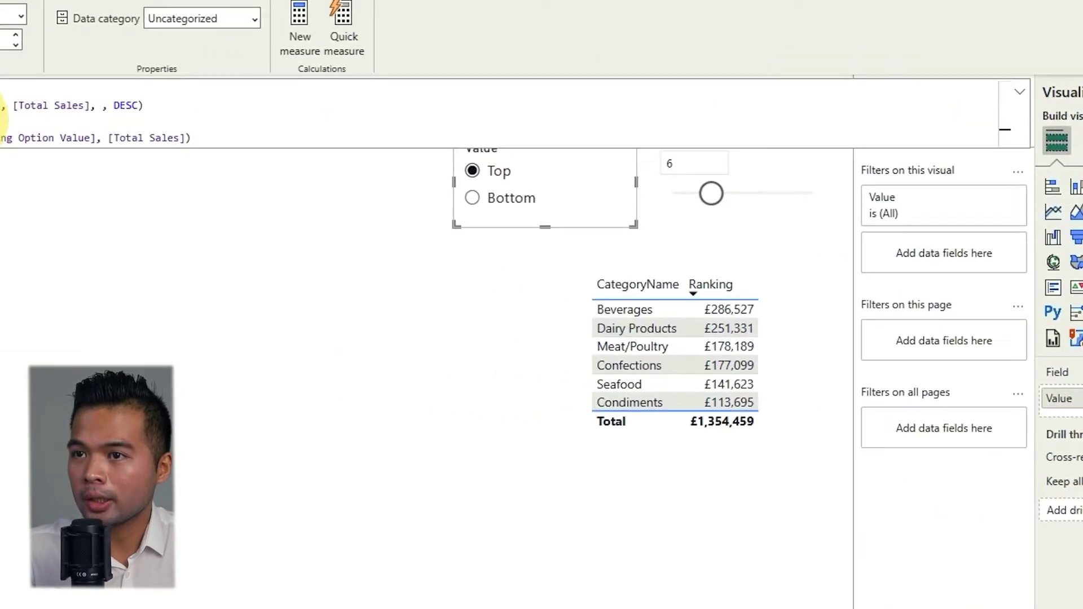
Rename the _rankVisible variable in the Ranking formula to _topCategory.
{"action": "left_click", "coordinate": [527, 150]}
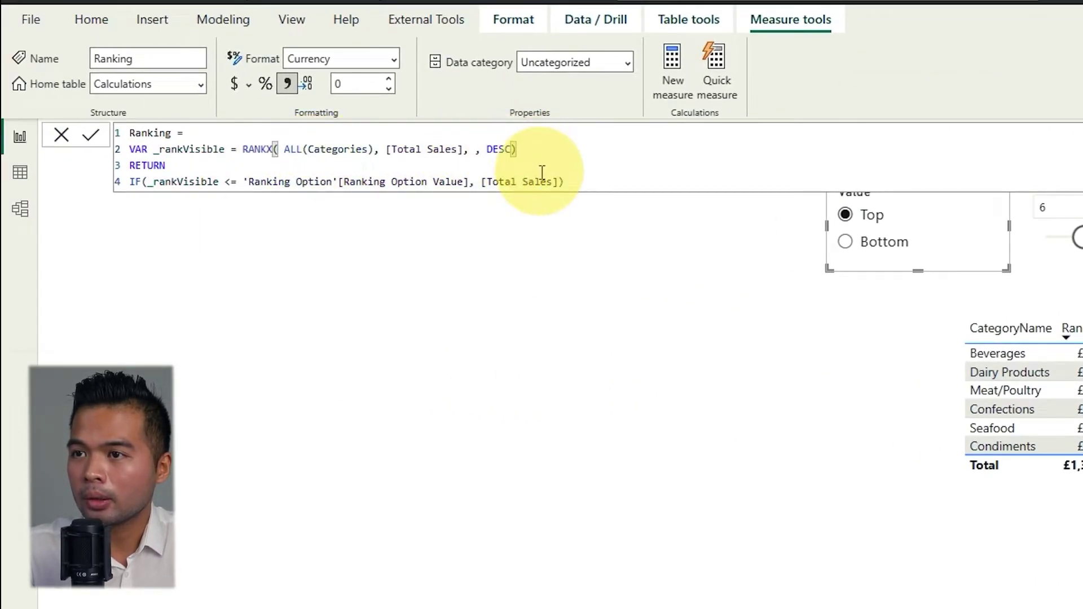
{"action": "double_click", "coordinate": [206, 150]}
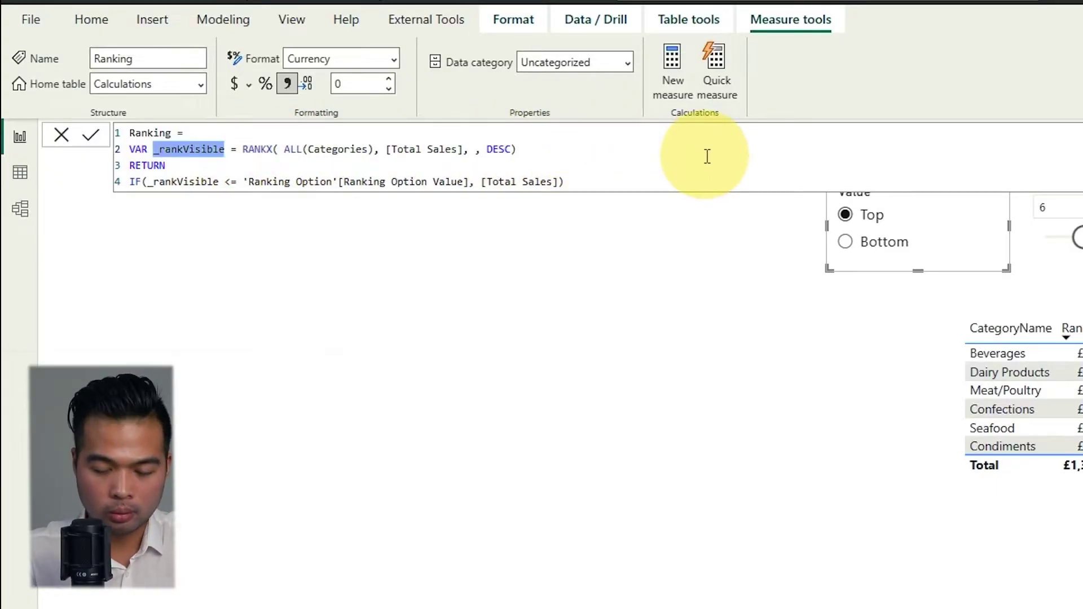
{"action": "type", "text": "_topCategor"}
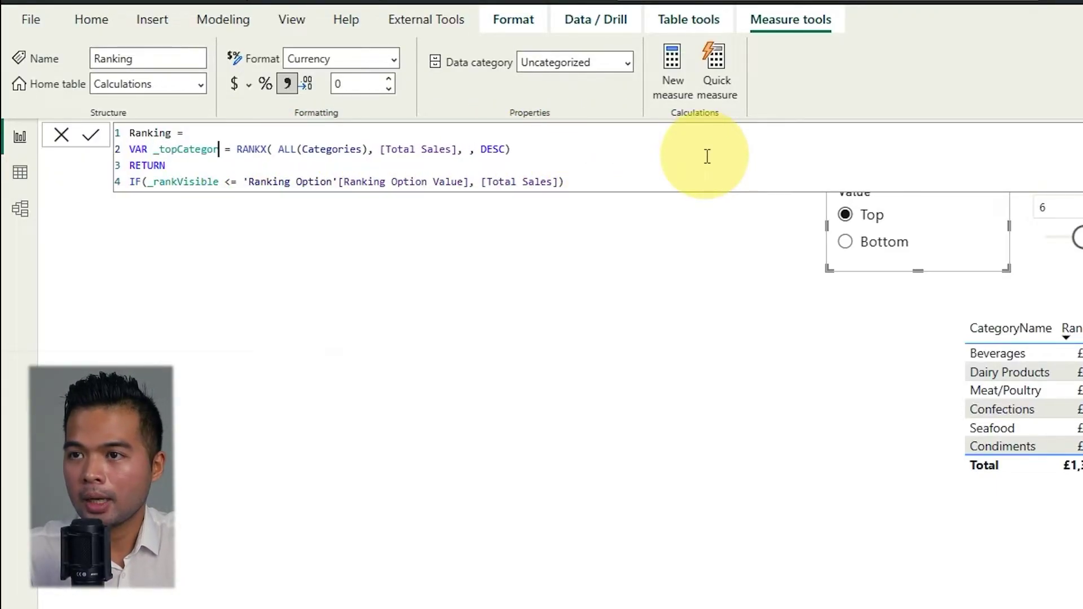
{"action": "type", "text": "y"}
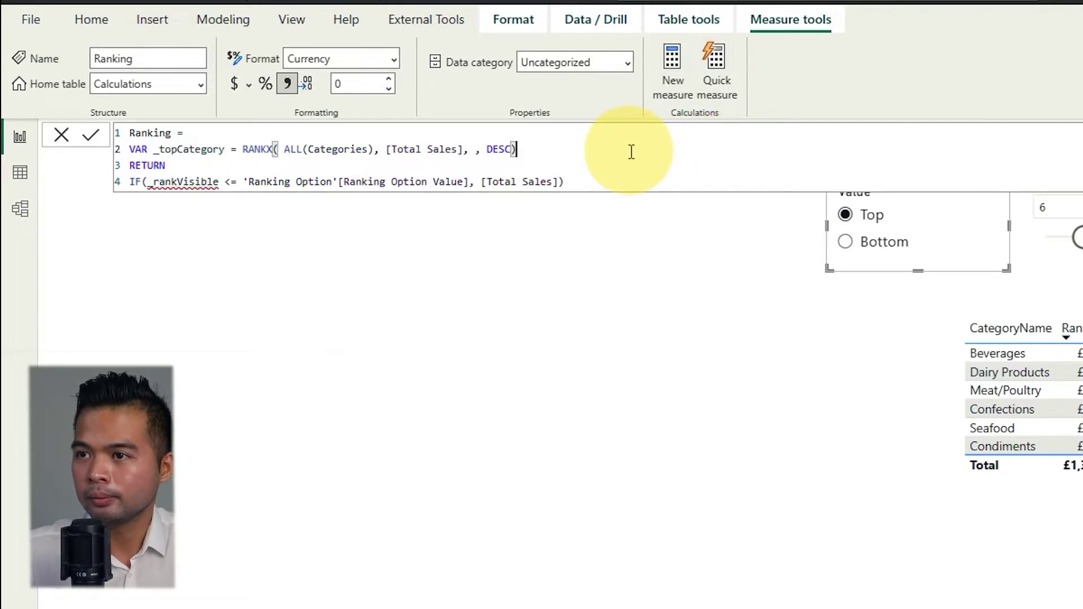
Add VAR _bottomCategory with the same RANKX expression, using ASC instead of DESC.
{"action": "left_click_drag", "start_coordinate": [634, 150], "coordinate": [245, 150]}
{"action": "key", "text": "ctrl+c"}
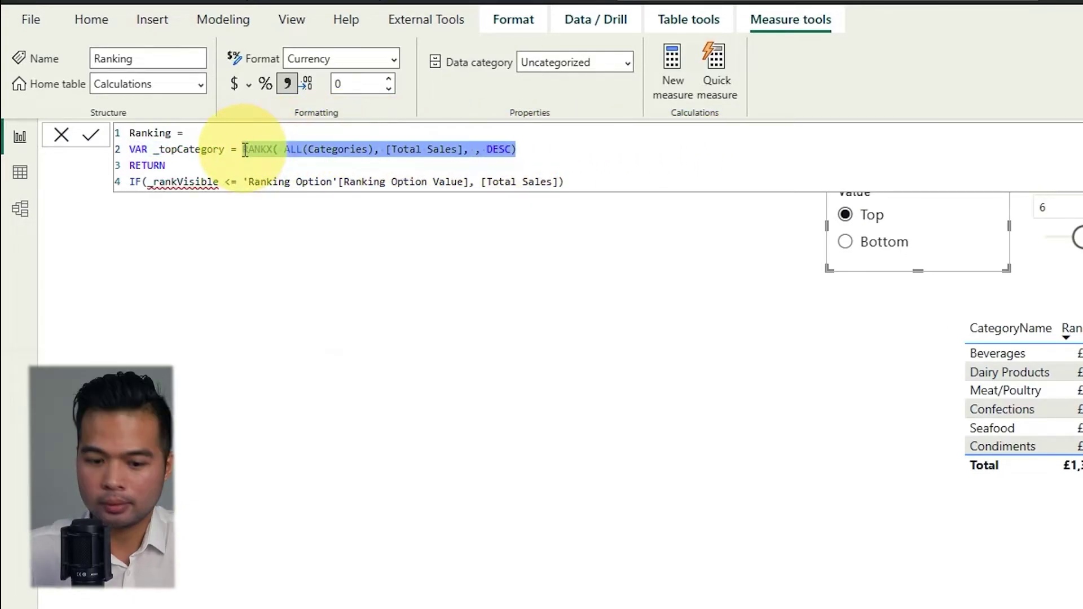
{"action": "left_click", "coordinate": [532, 151]}
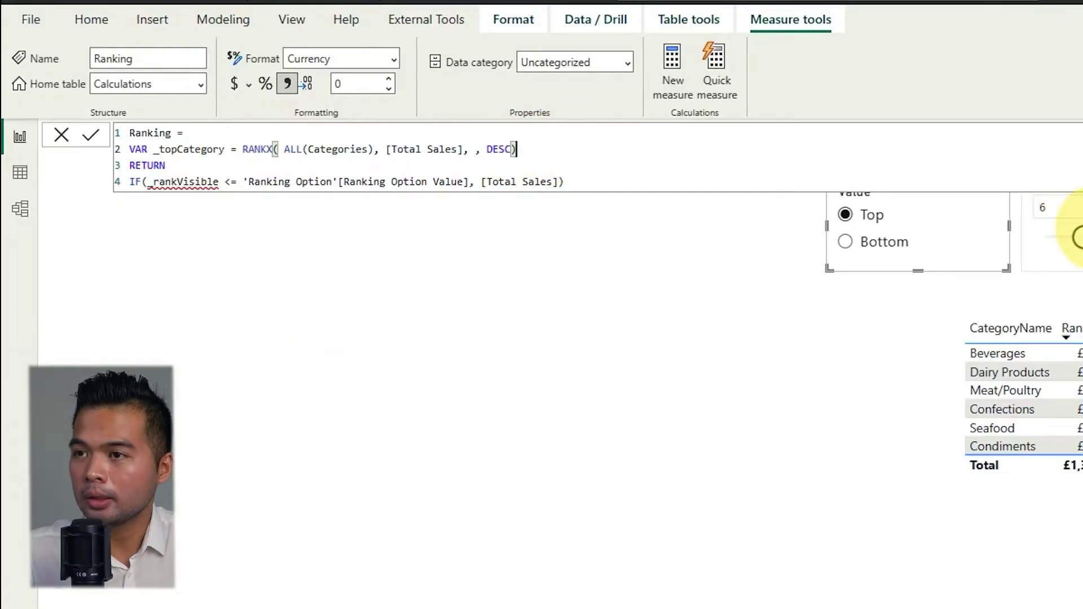
{"action": "key", "text": "shift+Return"}
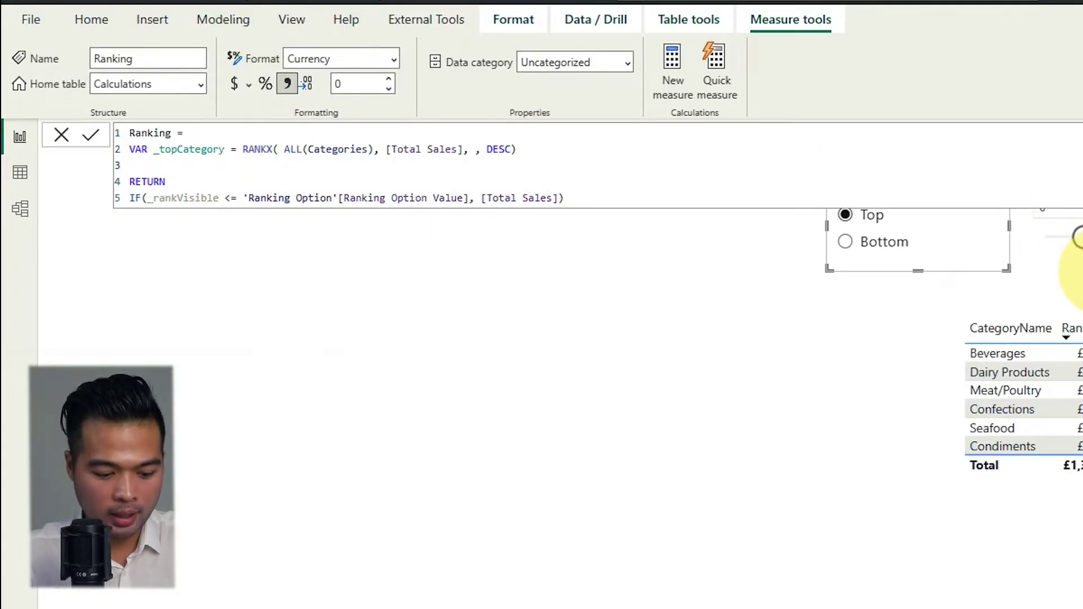
{"action": "type", "text": "VAR "}
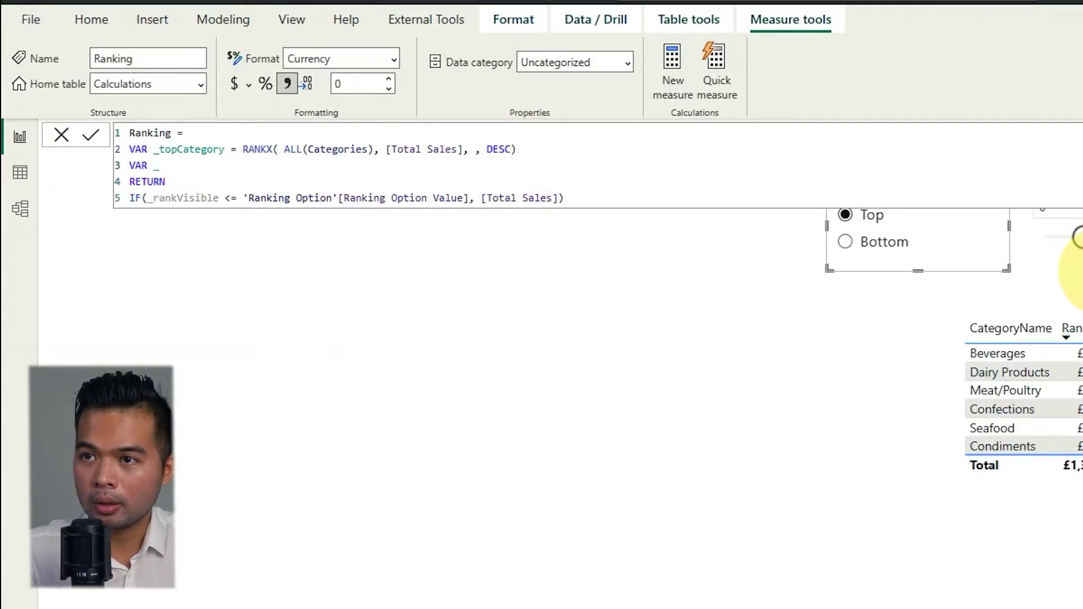
{"action": "type", "text": "_bottomCa"}
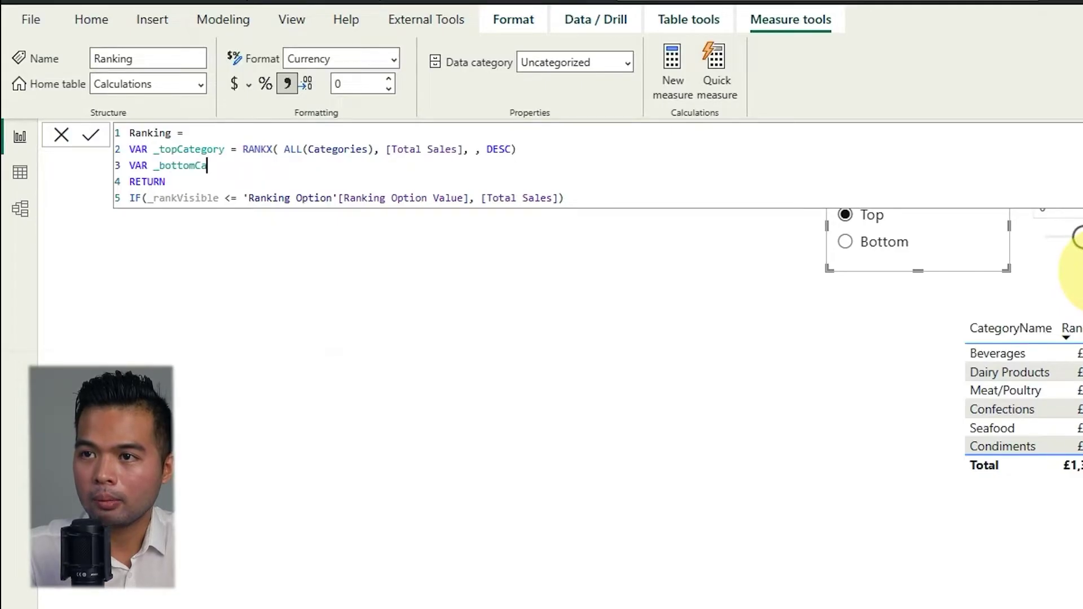
{"action": "type", "text": "tegory ="}
{"action": "key", "text": "ctrl+v"}
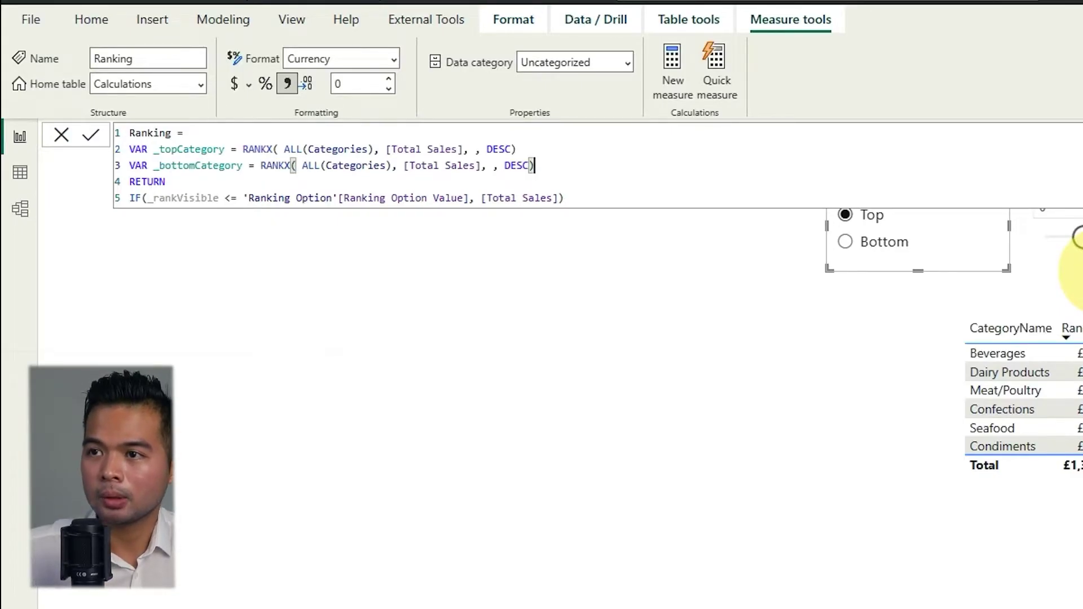
{"action": "double_click", "coordinate": [520, 168]}
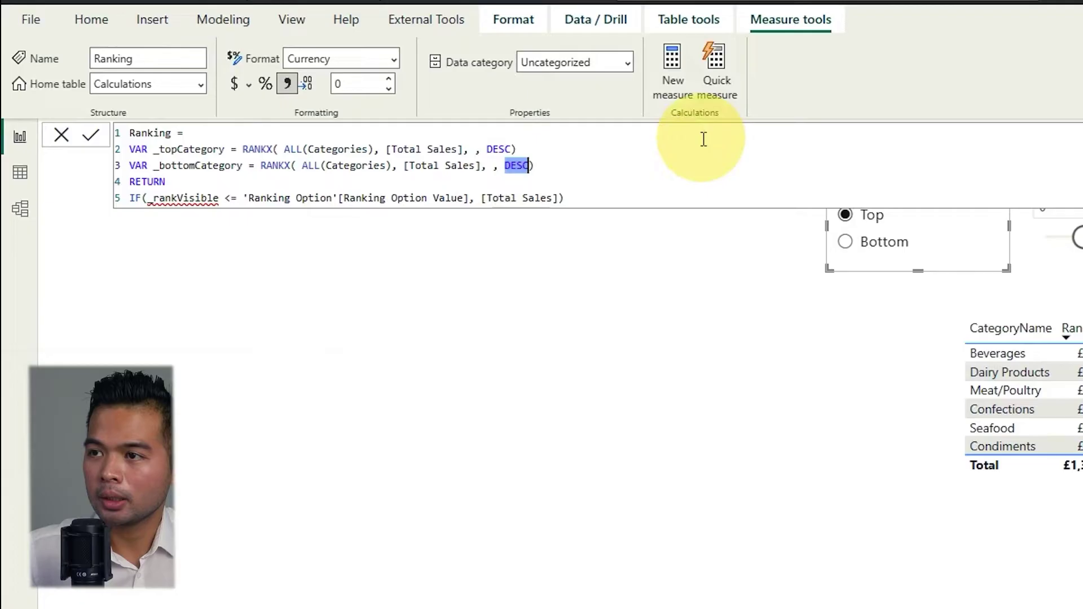
{"action": "type", "text": "ASC"}
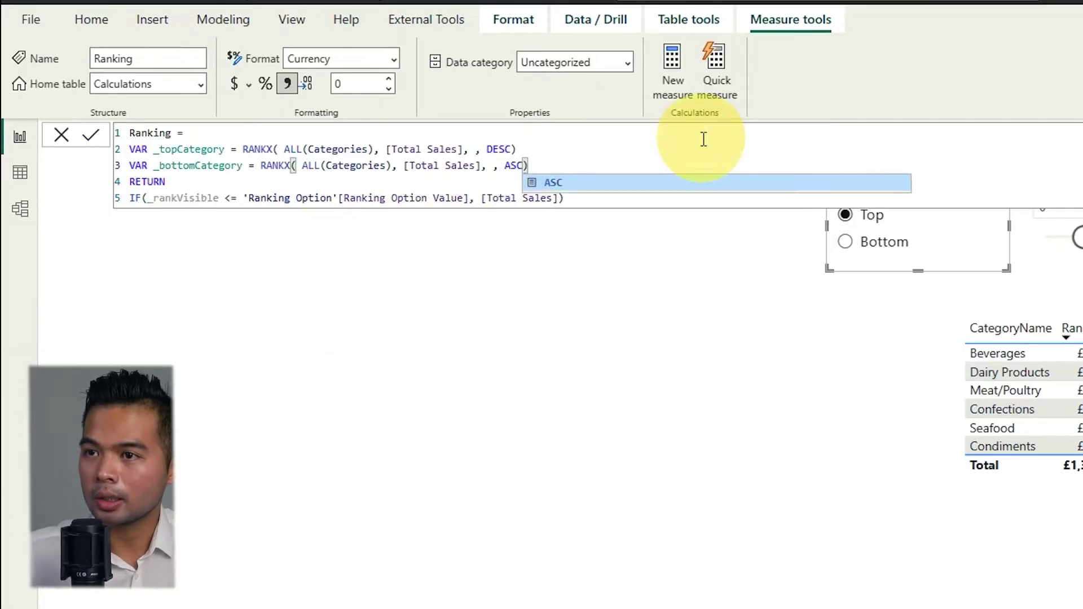
{"action": "key", "text": "Escape"}
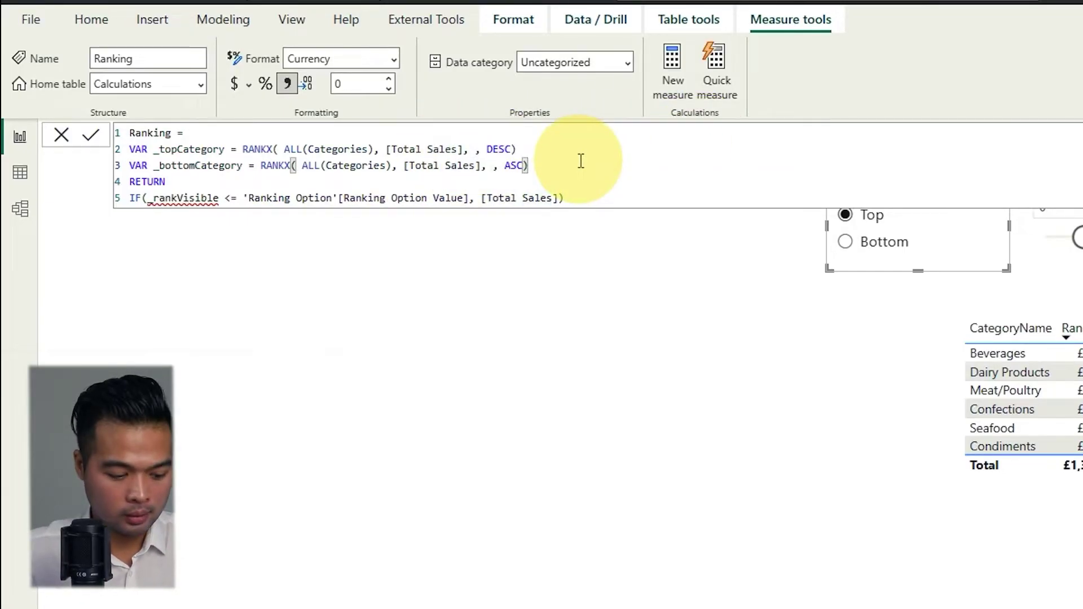
Start a _ranking variable with IF(SELECTEDVALUE(TopBottom[Value]) = "Top", ...).
{"action": "key", "text": "shift+Return"}
{"action": "key", "text": "shift+Return"}
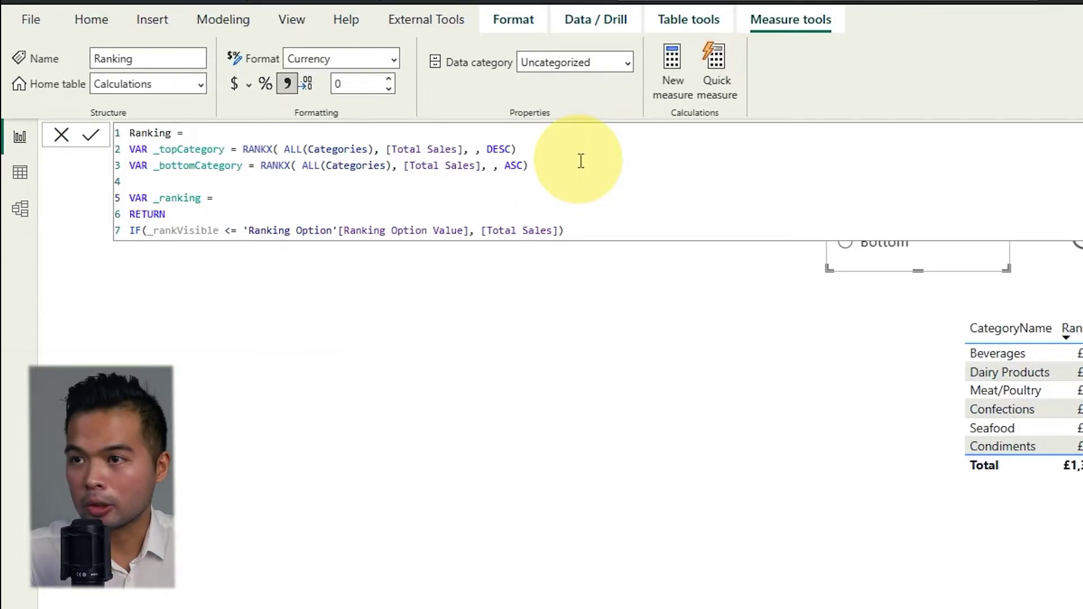
{"action": "type", "text": "IF("}
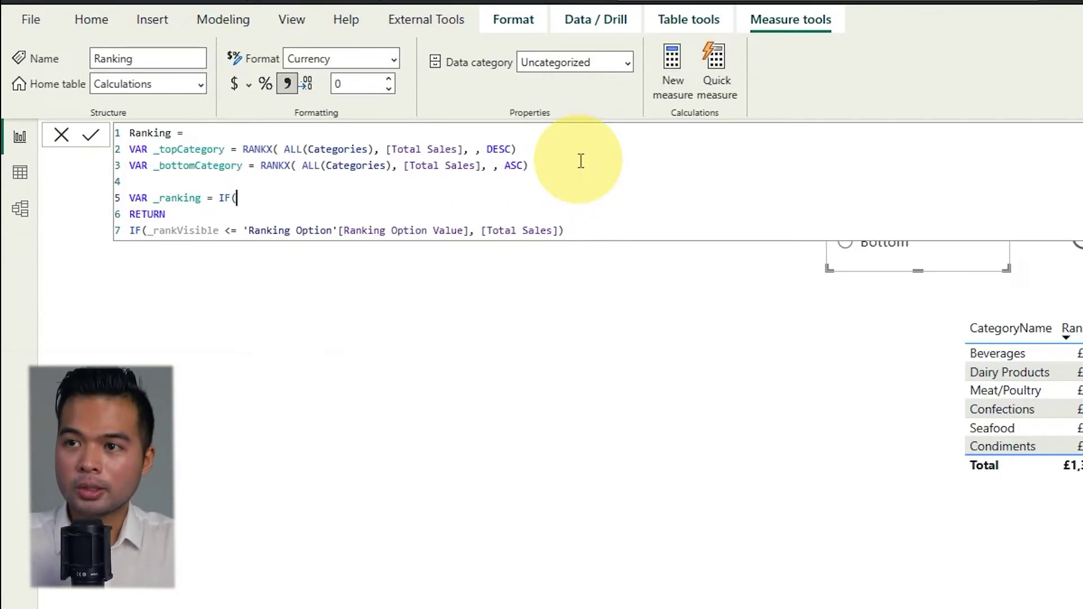
{"action": "type", "text": "SELECTED"}
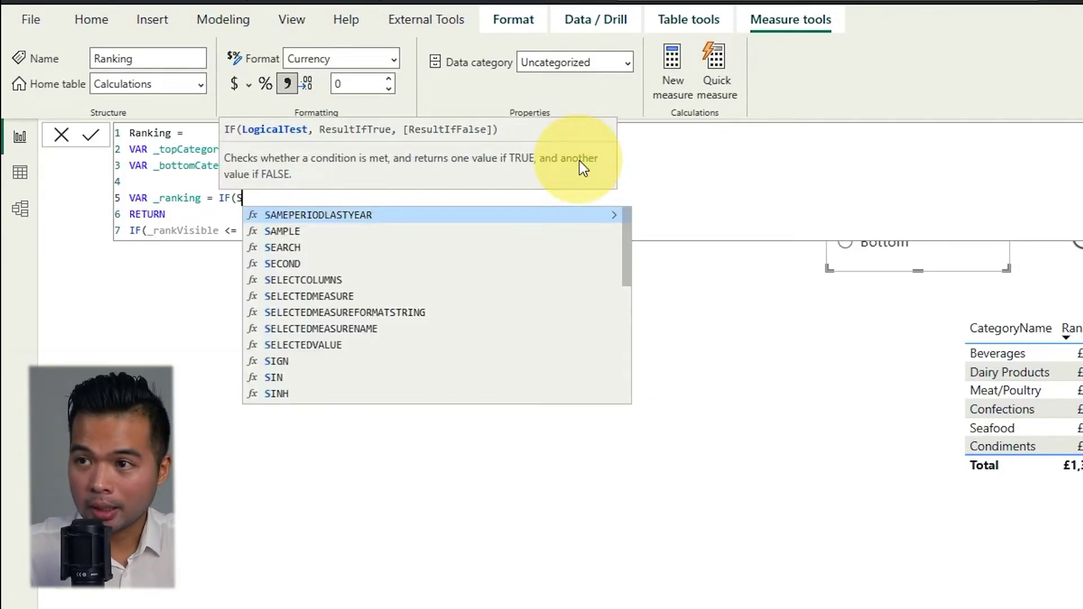
{"action": "key", "text": "Down"}
{"action": "key", "text": "Down"}
{"action": "key", "text": "Down"}
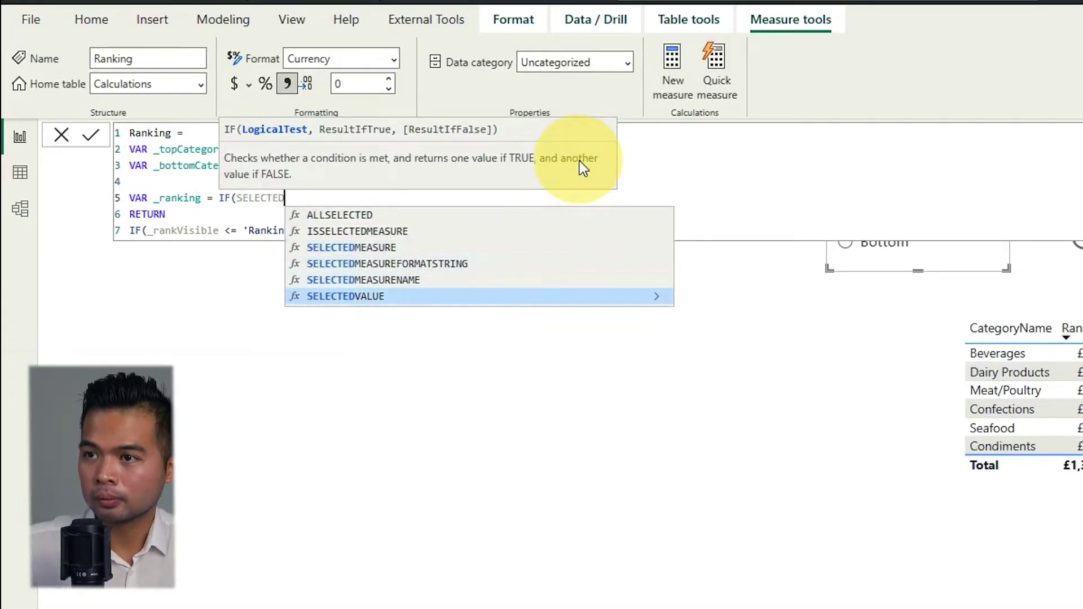
{"action": "key", "text": "Tab"}
{"action": "type", "text": "Top"}
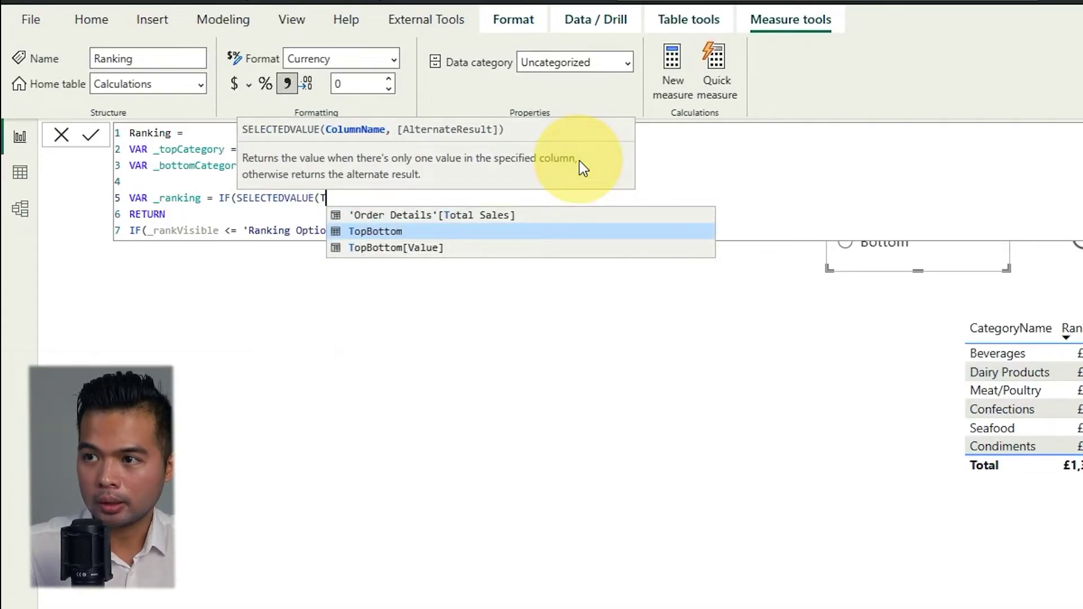
{"action": "key", "text": "Down"}
{"action": "key", "text": "Tab"}
{"action": "type", "text": ") = \""}
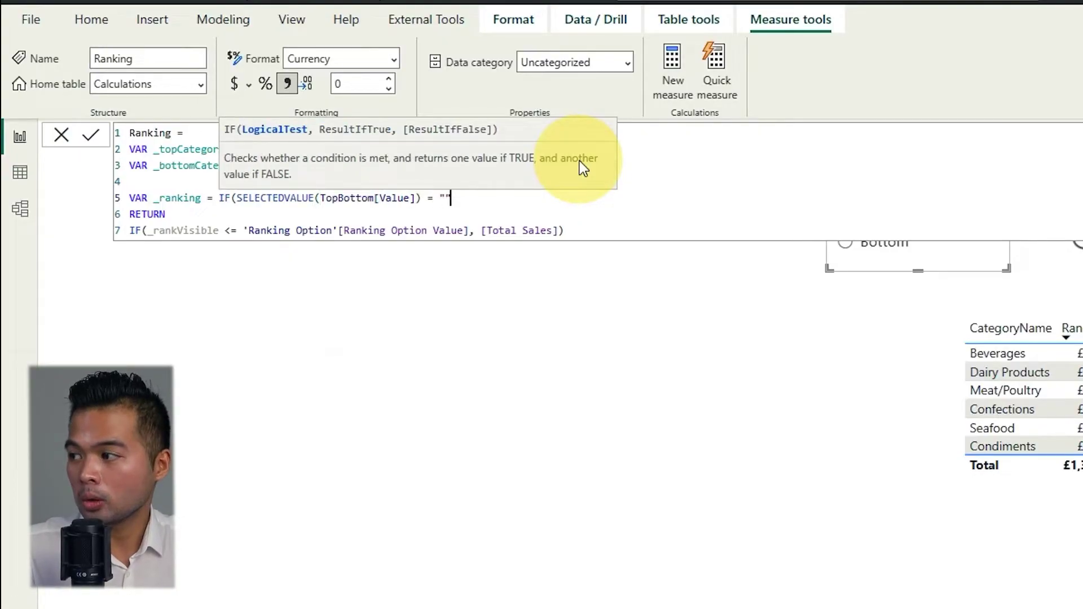
{"action": "type", "text": "Top\""}
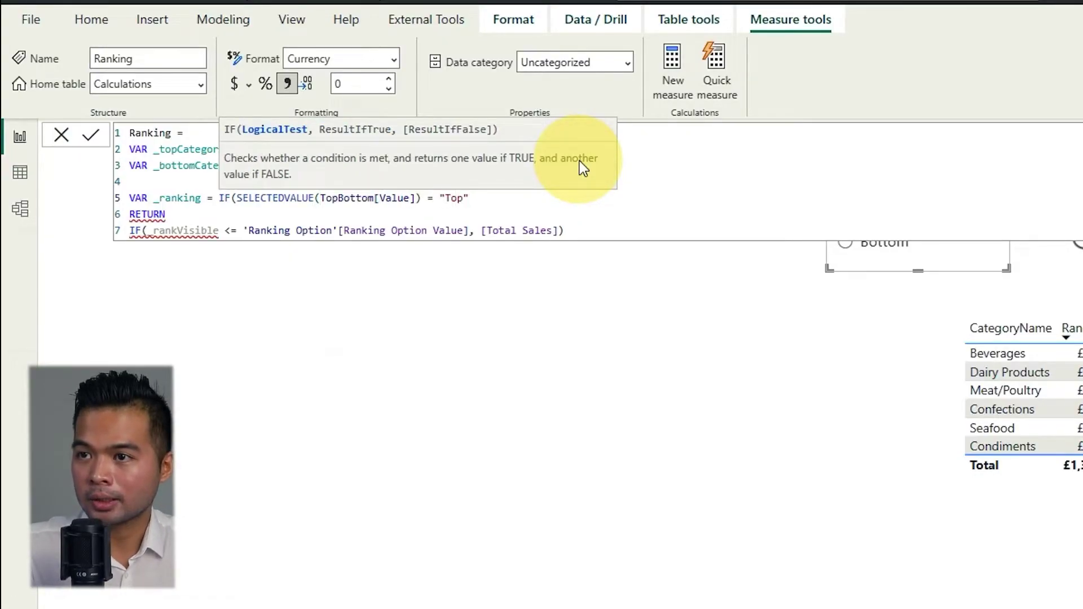
{"action": "key", "text": "Escape"}
{"action": "type", "text": "\")"}
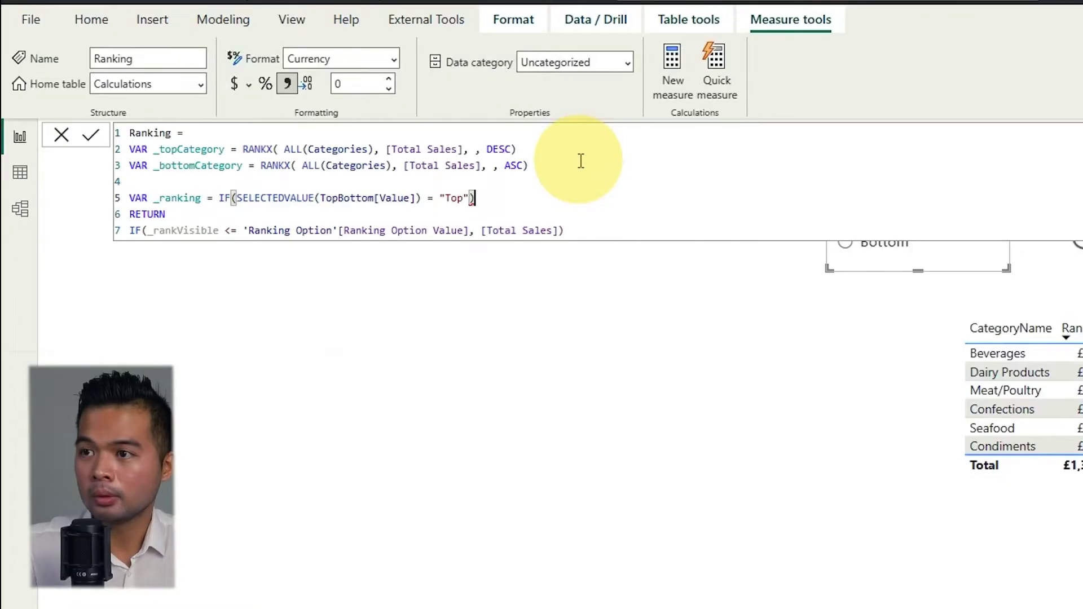
{"action": "key", "text": "shift+Return"}
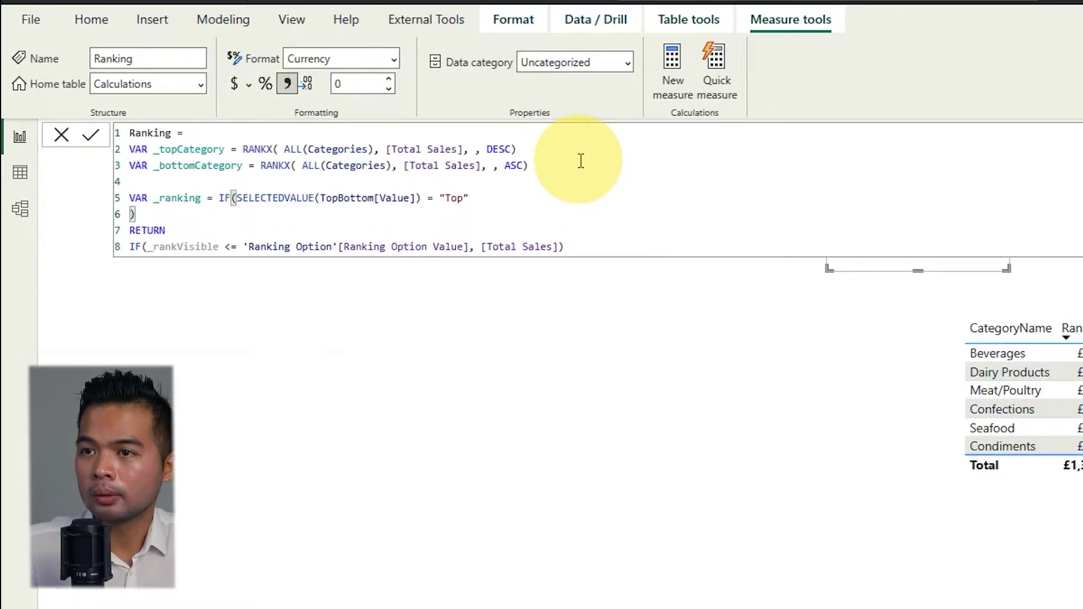
{"action": "key", "text": "shift+Return"}
{"action": "key", "text": "Up"}
{"action": "key", "text": "Tab"}
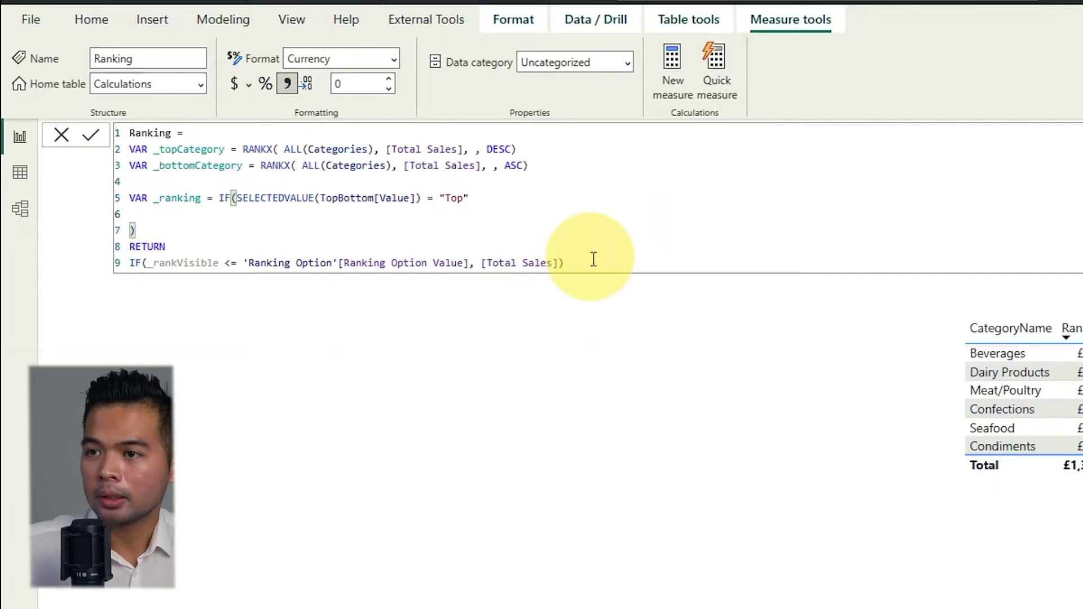
Fill the IF results with _topCategory when true and _bottomCategory when false.
{"action": "type", "text": "t"}
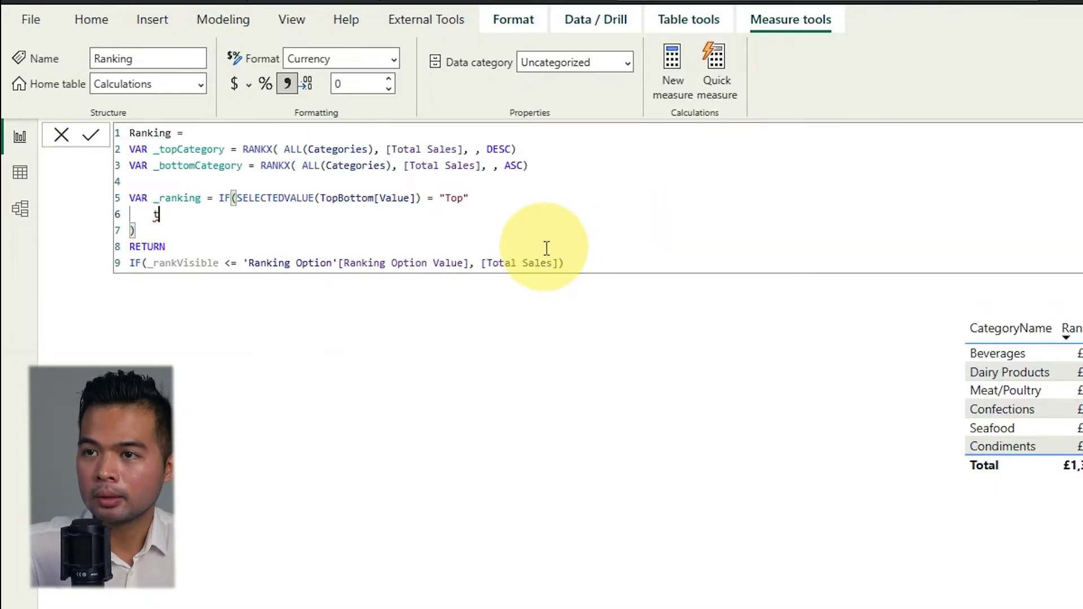
{"action": "type", "text": "o"}
{"action": "key", "text": "BackSpace"}
{"action": "key", "text": "BackSpace"}
{"action": "type", "text": ",to"}
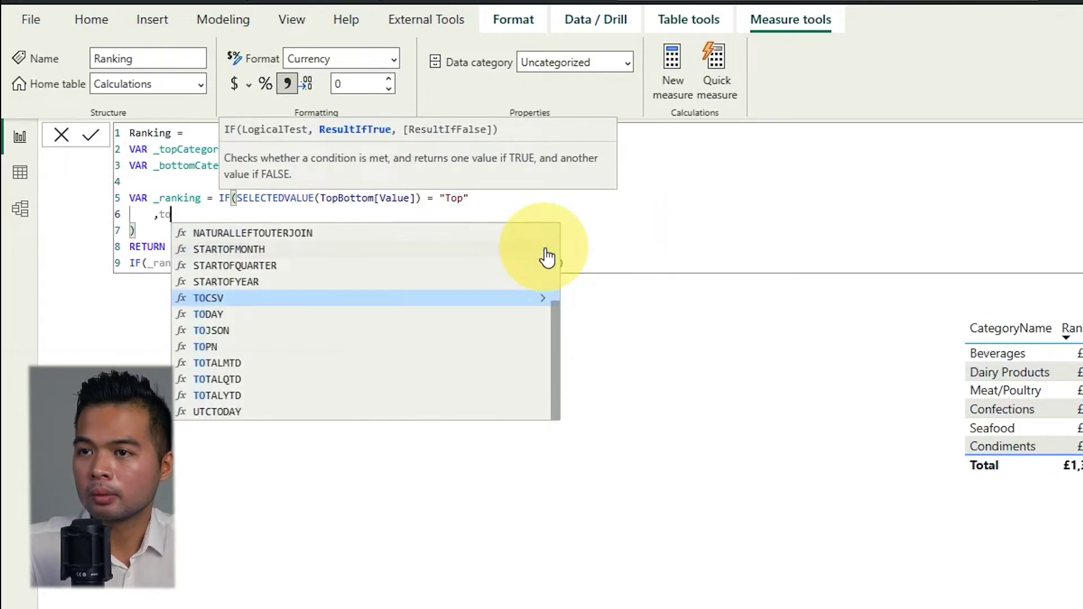
{"action": "key", "text": "BackSpace"}
{"action": "key", "text": "BackSpace"}
{"action": "type", "text": "_topCategory"}
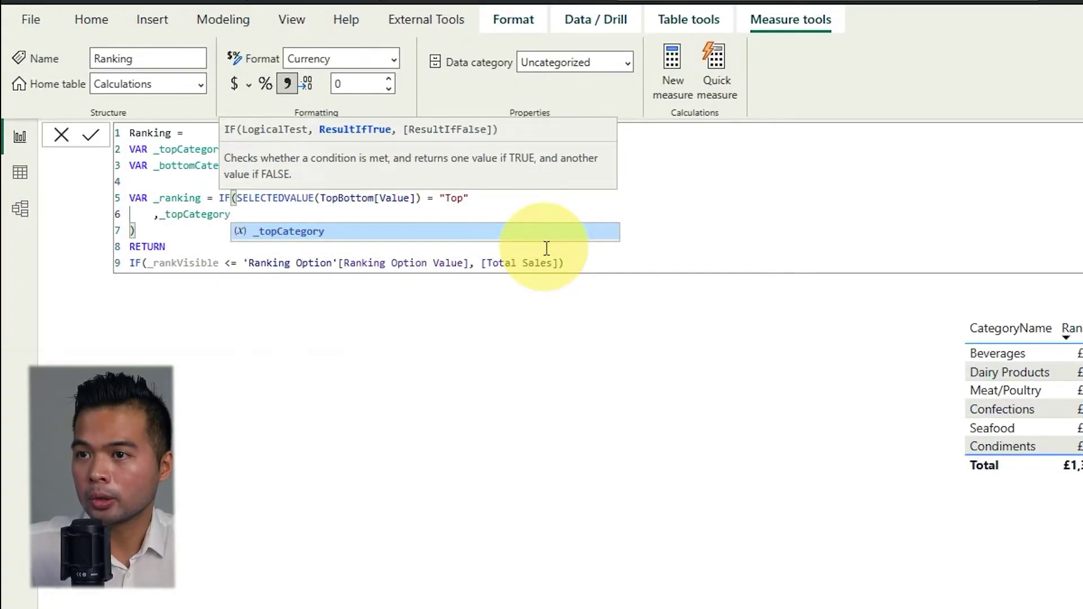
{"action": "key", "text": "Escape"}
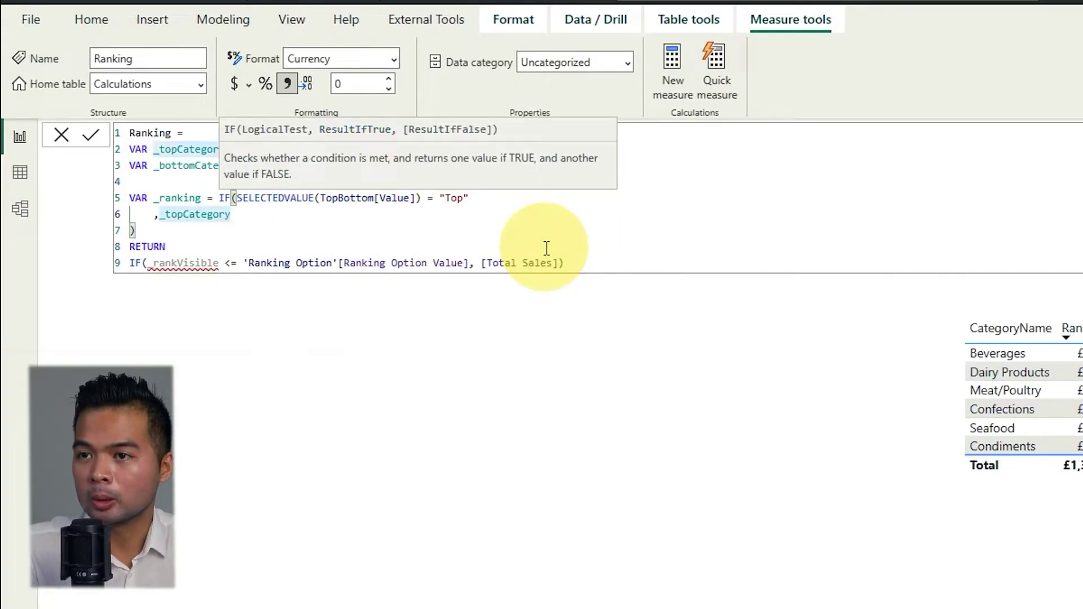
{"action": "key", "text": "Return"}
{"action": "type", "text": ", _bottomCategory"}
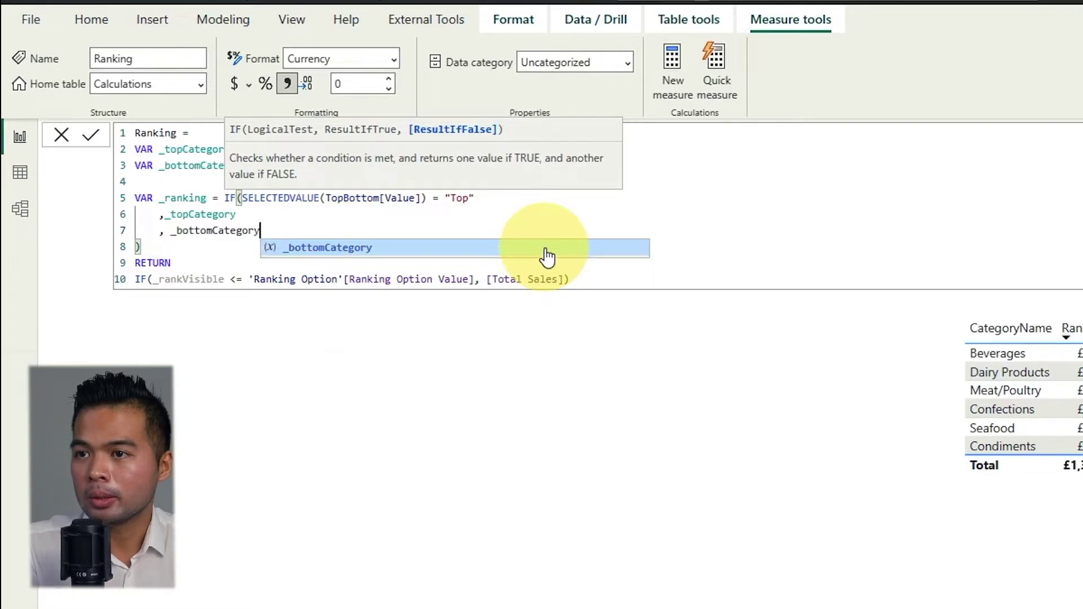
{"action": "key", "text": "Escape"}
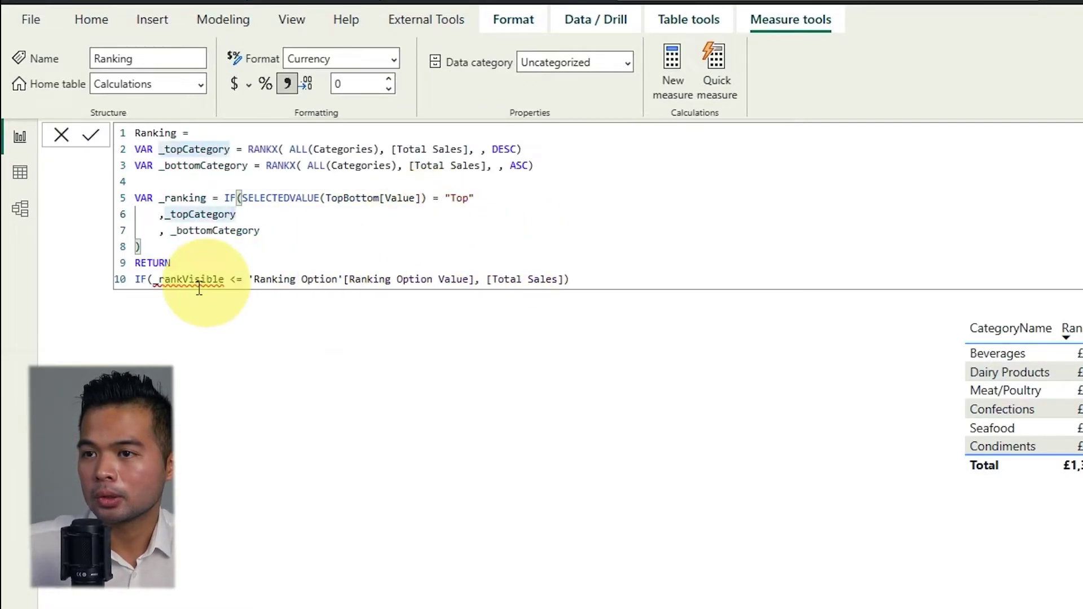
Replace the _rankVisible reference in the return expression with _ranking.
{"action": "double_click", "coordinate": [195, 280]}
{"action": "type", "text": "_ranking"}
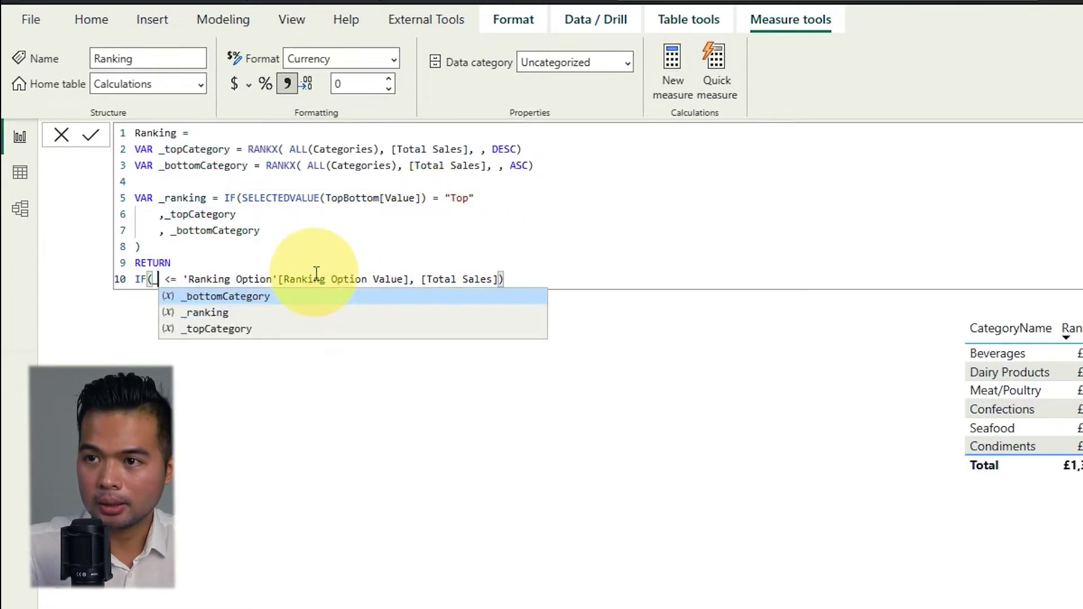
{"action": "key", "text": "Escape"}
{"action": "key", "text": "Up"}
{"action": "key", "text": "Up"}
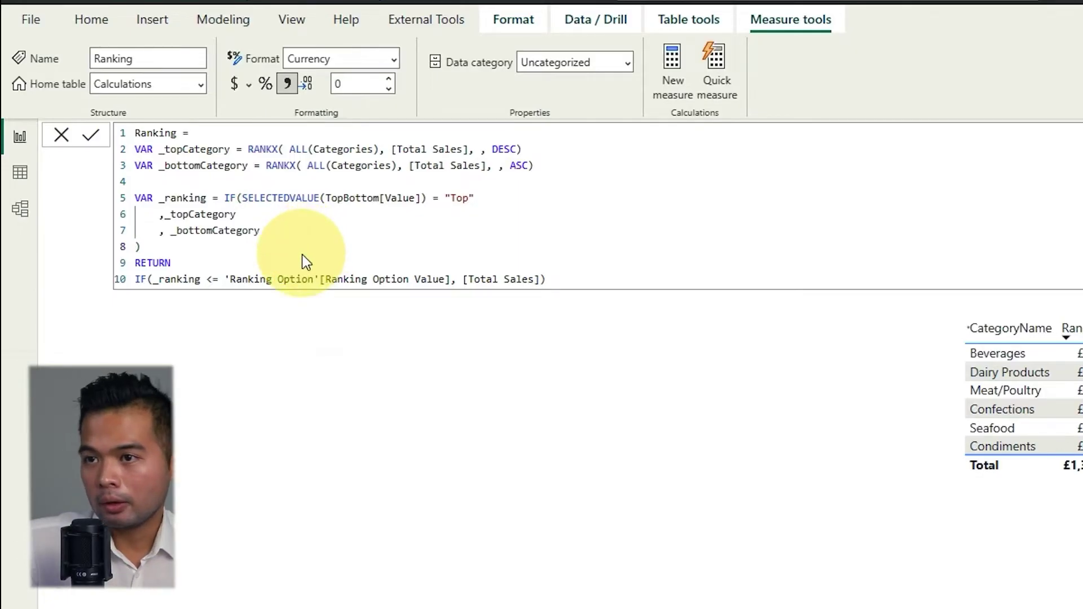
Commit the updated Ranking measure and close the formula editor.
{"action": "left_click", "coordinate": [350, 287]}
{"action": "key", "text": "Return"}
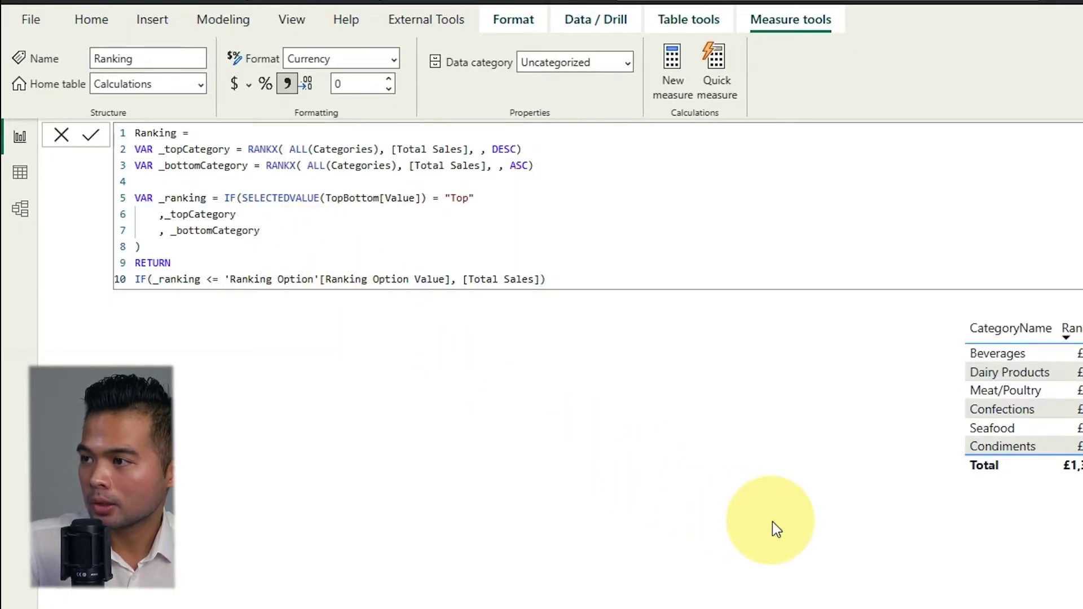
{"action": "left_click", "coordinate": [771, 522]}
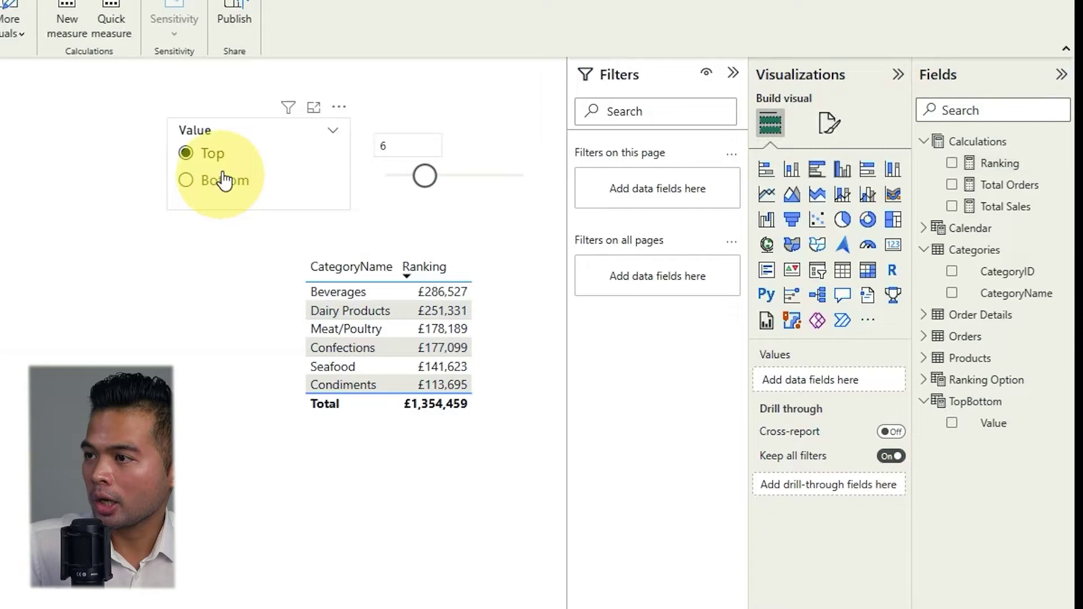
Choose Bottom in the Value slicer and set the ranking count to 4.
{"action": "left_click", "coordinate": [417, 177]}
{"action": "mouse_move", "coordinate": [416, 180]}
{"action": "left_mouse_down"}
{"action": "mouse_move", "coordinate": [444, 178]}
{"action": "mouse_move", "coordinate": [418, 188]}
{"action": "left_mouse_up"}
{"action": "left_click", "coordinate": [216, 188]}
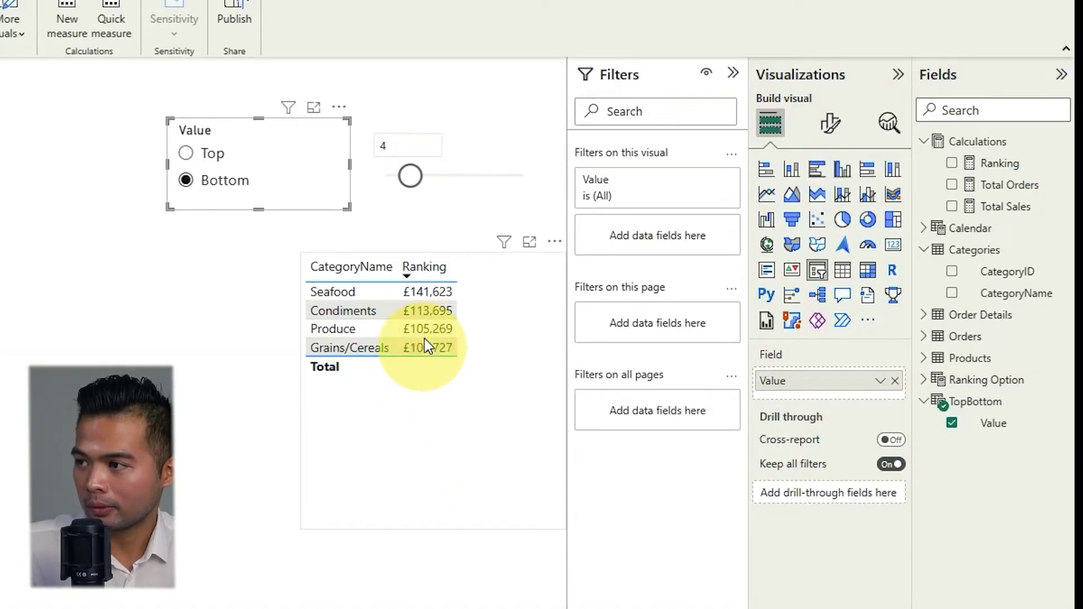
{"action": "mouse_move", "coordinate": [410, 176]}
{"action": "left_mouse_down"}
{"action": "mouse_move", "coordinate": [434, 177]}
{"action": "mouse_move", "coordinate": [411, 178]}
{"action": "left_mouse_up"}
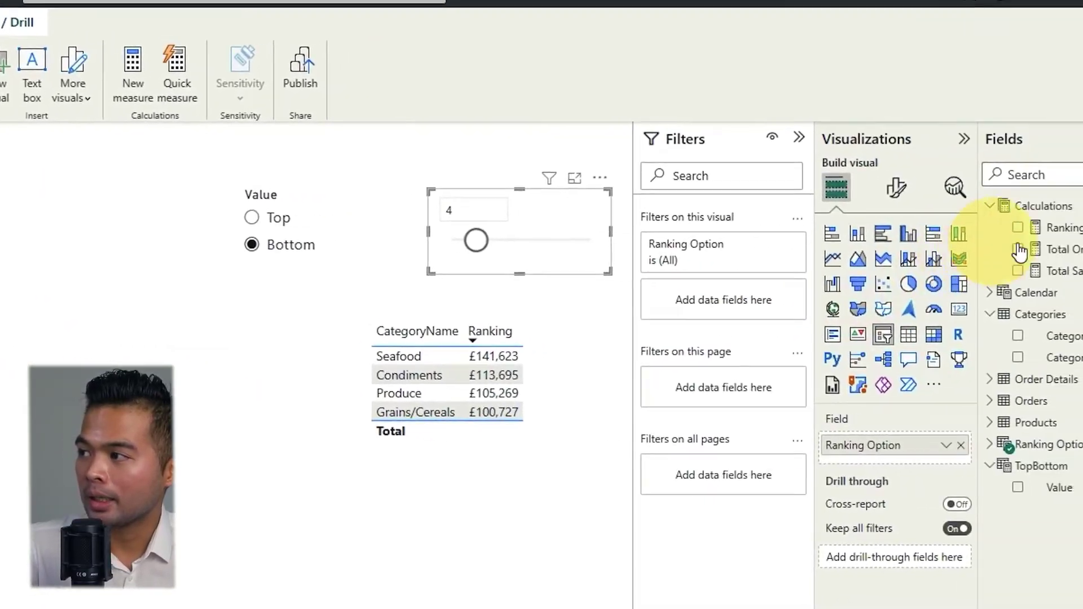
{"action": "left_click", "coordinate": [975, 232]}
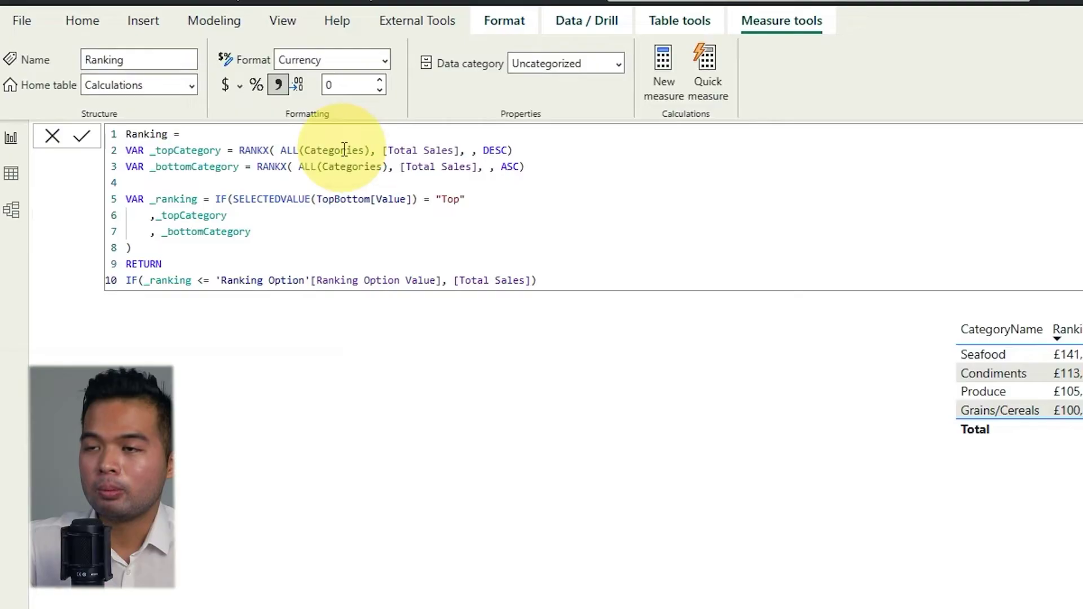
{"action": "left_click", "coordinate": [818, 540]}
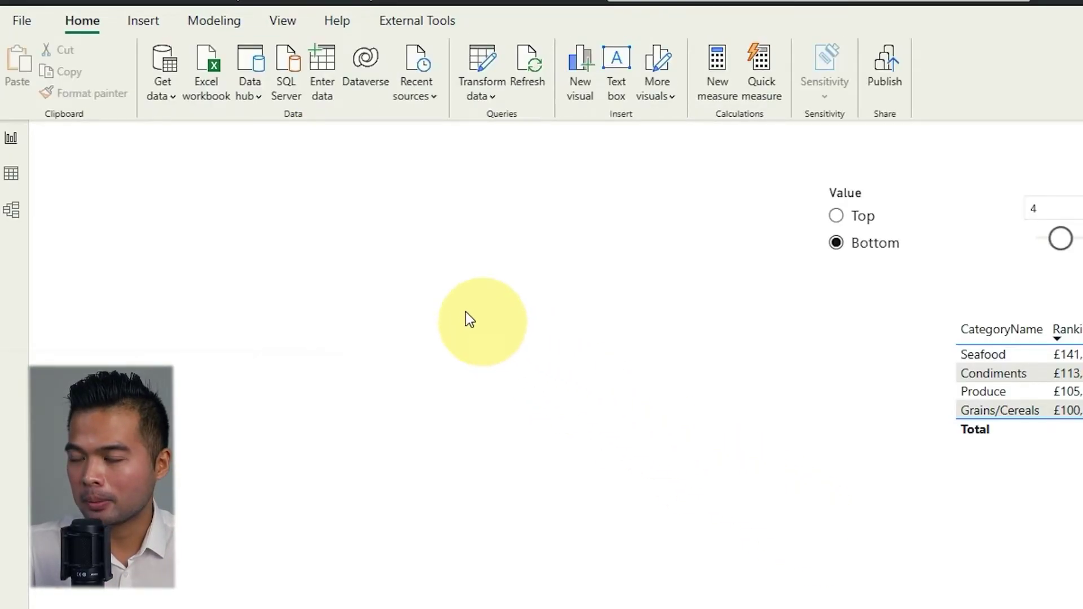
Start a new Fields parameter named Breakdown.
{"action": "left_click", "coordinate": [239, 25]}
{"action": "left_click", "coordinate": [365, 89]}
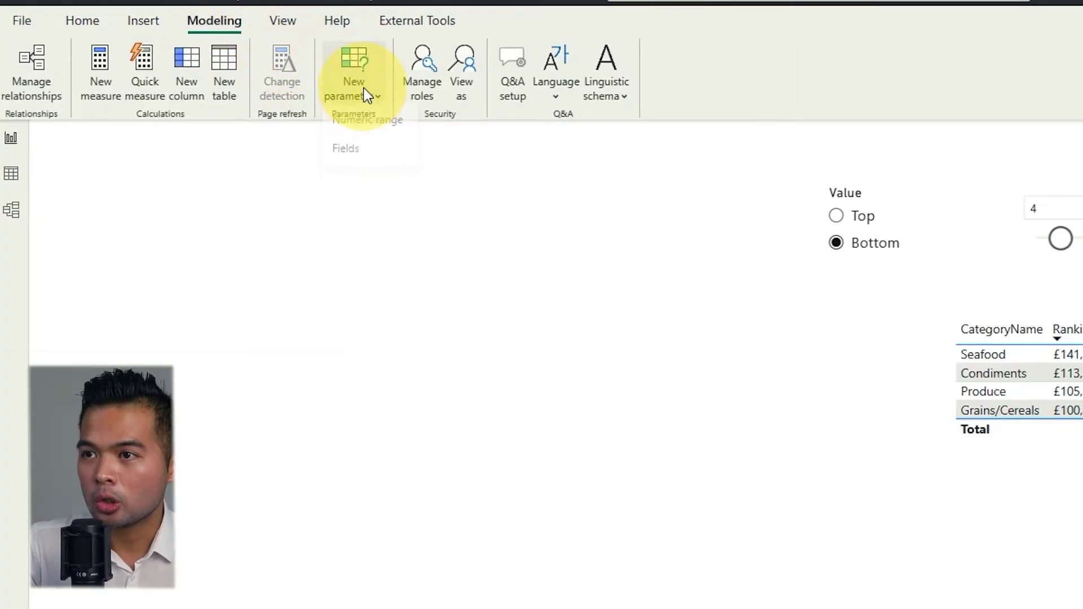
{"action": "left_click", "coordinate": [371, 157]}
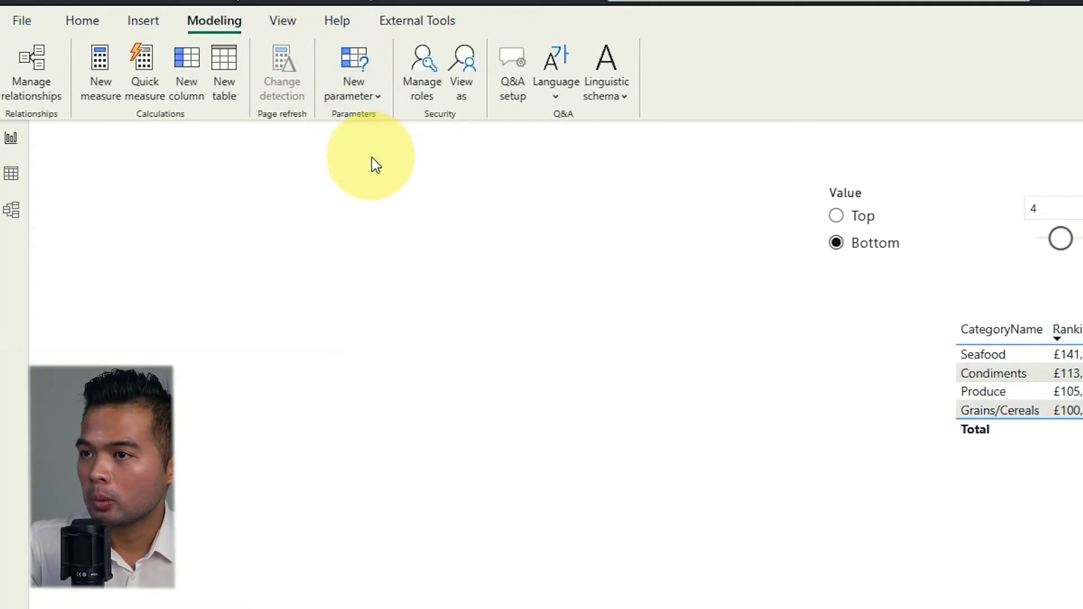
{"action": "double_click", "coordinate": [649, 325]}
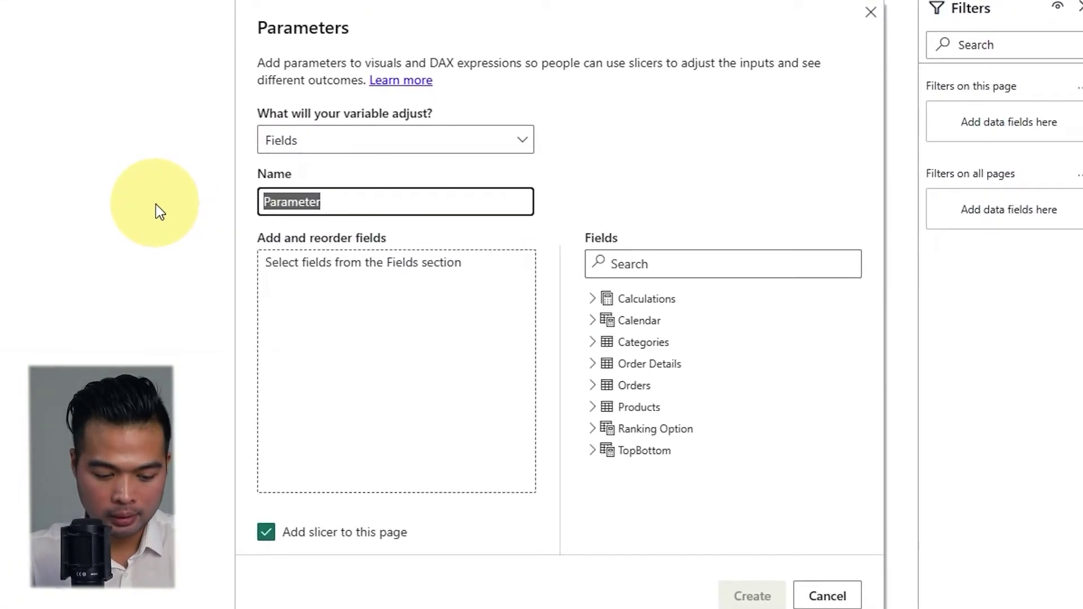
{"action": "type", "text": "Breakdown"}
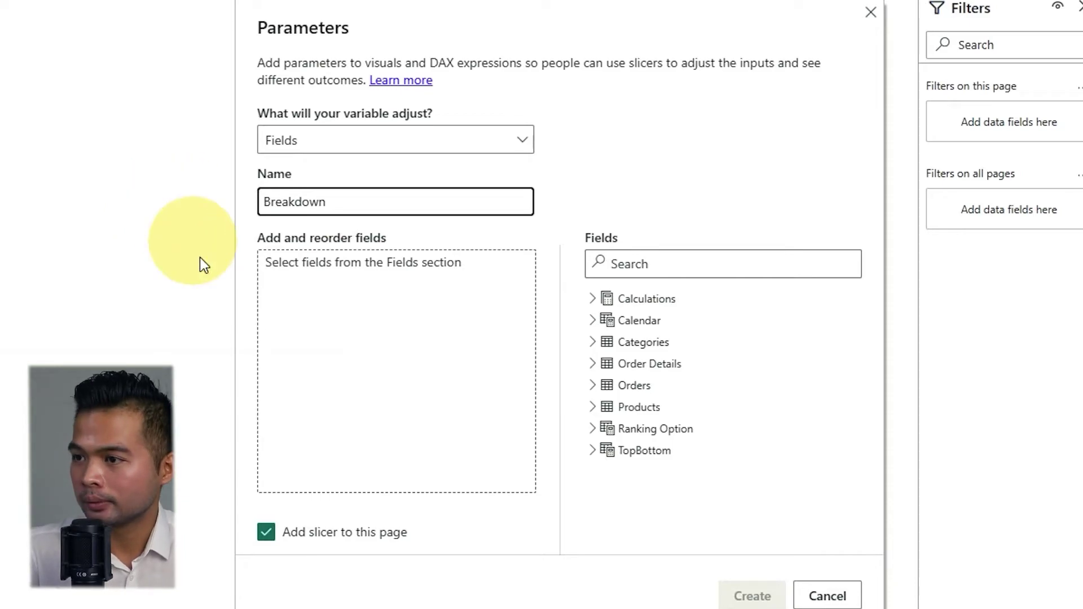
{"action": "left_click", "coordinate": [428, 313]}
Add CategoryName and ProductName to the Breakdown parameter's fields.
{"action": "left_click", "coordinate": [593, 343]}
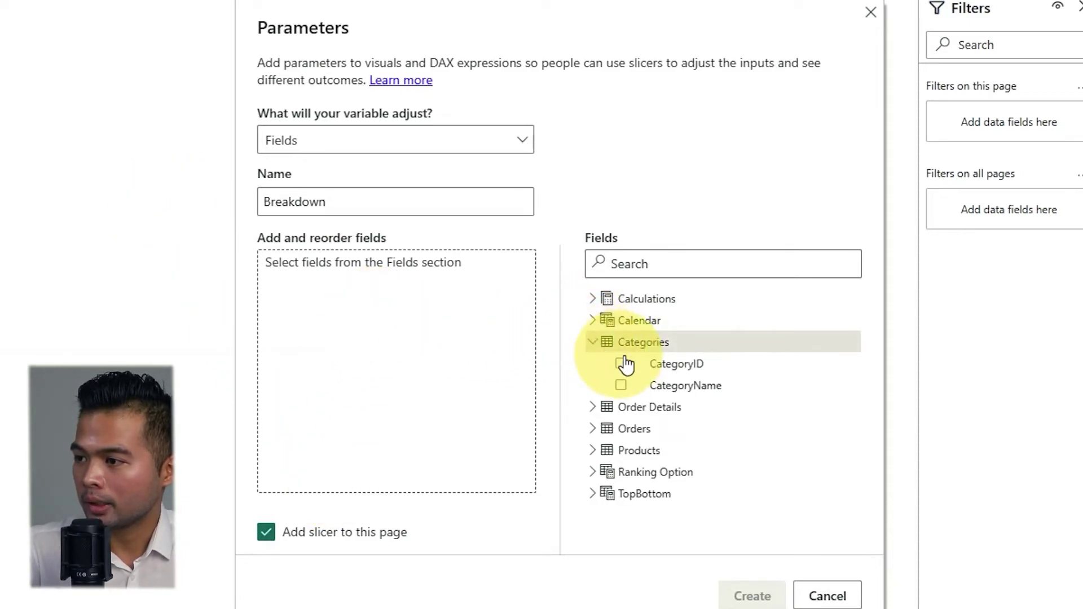
{"action": "left_click_drag", "start_coordinate": [636, 387], "coordinate": [437, 392]}
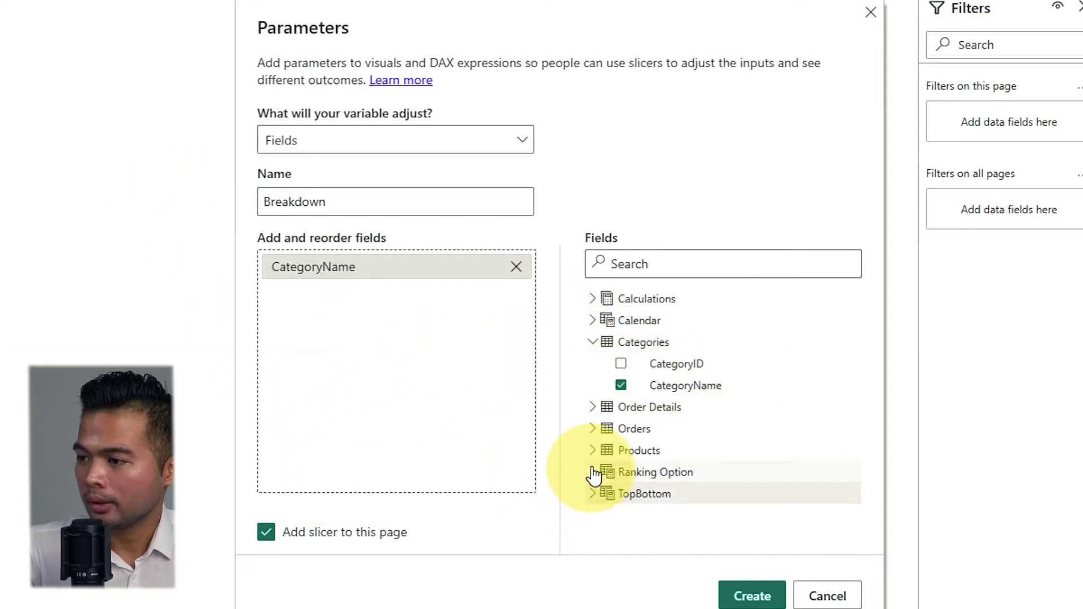
{"action": "left_click", "coordinate": [598, 452]}
{"action": "left_click_drag", "start_coordinate": [665, 526], "coordinate": [376, 363]}
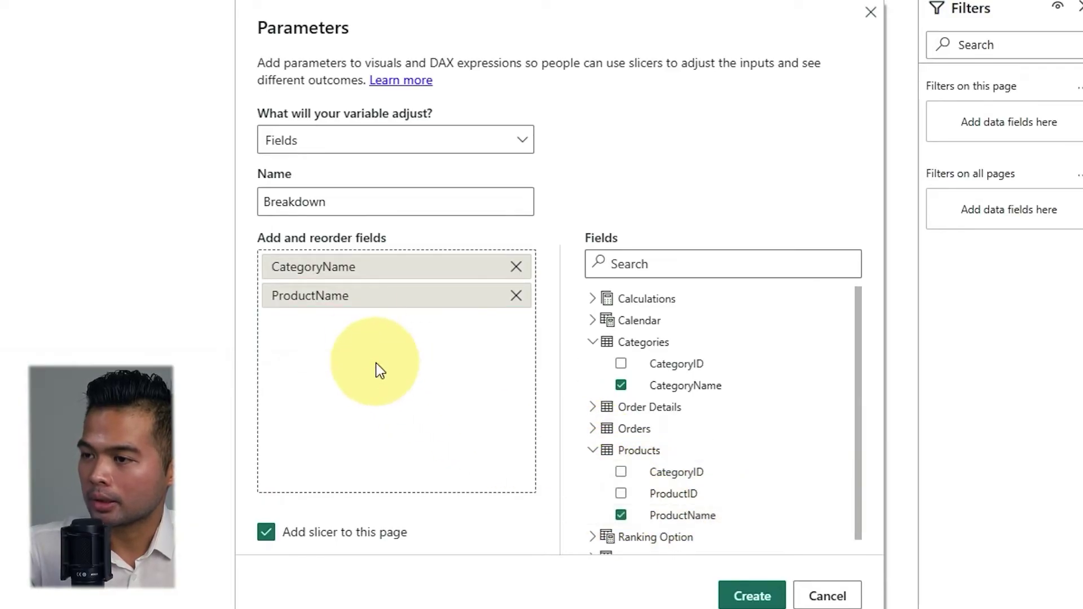
Relabel the parameter entries as Category and Product.
{"action": "double_click", "coordinate": [367, 268]}
{"action": "left_click", "coordinate": [384, 267]}
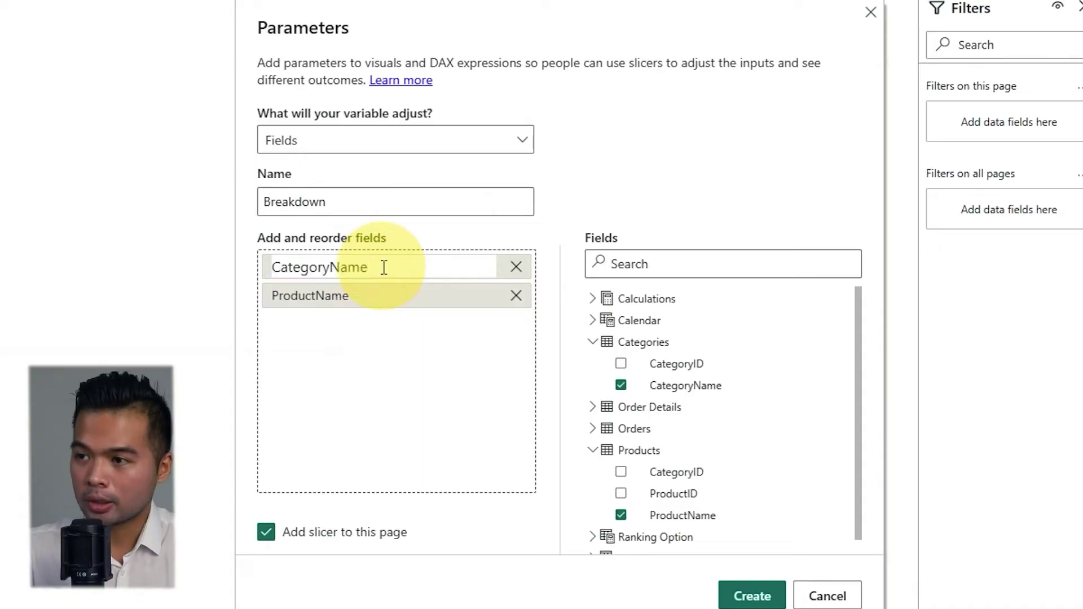
{"action": "key", "text": "Return"}
{"action": "double_click", "coordinate": [362, 289]}
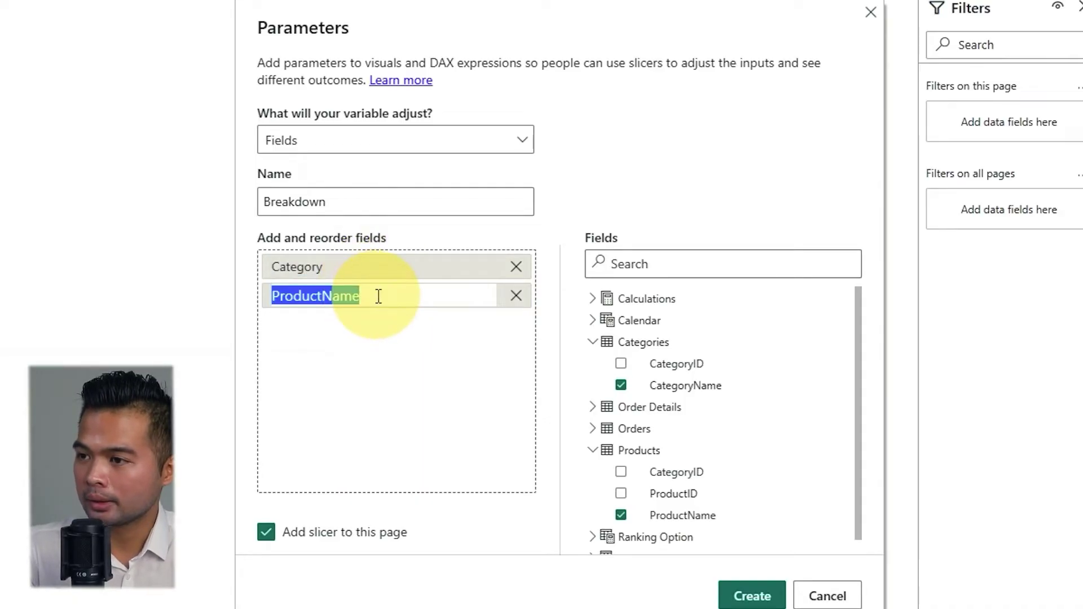
{"action": "left_click", "coordinate": [386, 295]}
{"action": "key", "text": "Return"}
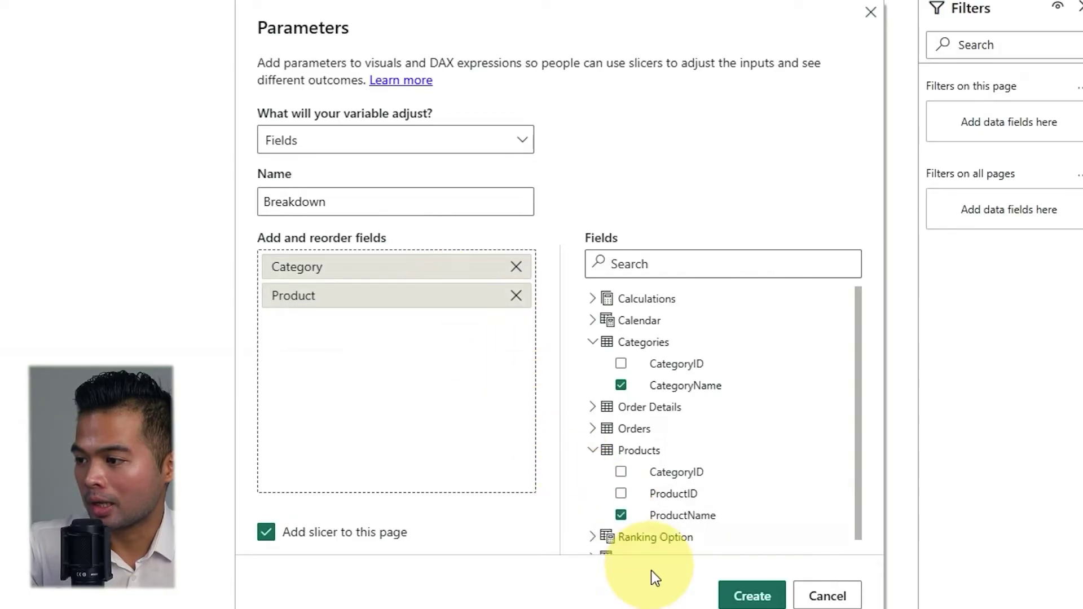
Create the Breakdown parameter, size and place its slicer, and leave Category selected.
{"action": "left_click", "coordinate": [739, 599]}
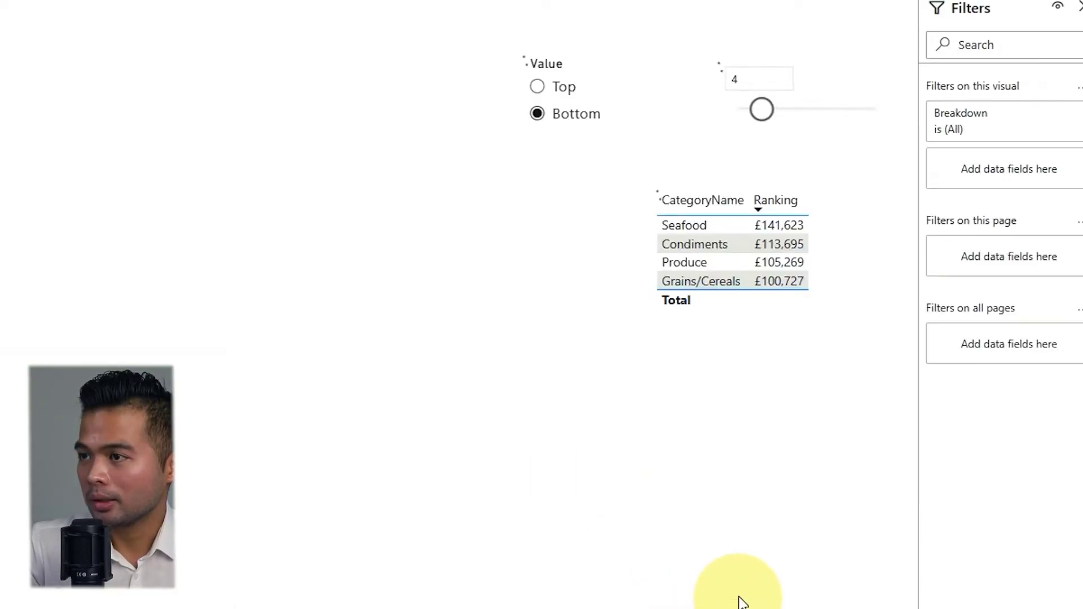
{"action": "left_click_drag", "start_coordinate": [0, 39], "coordinate": [231, 210]}
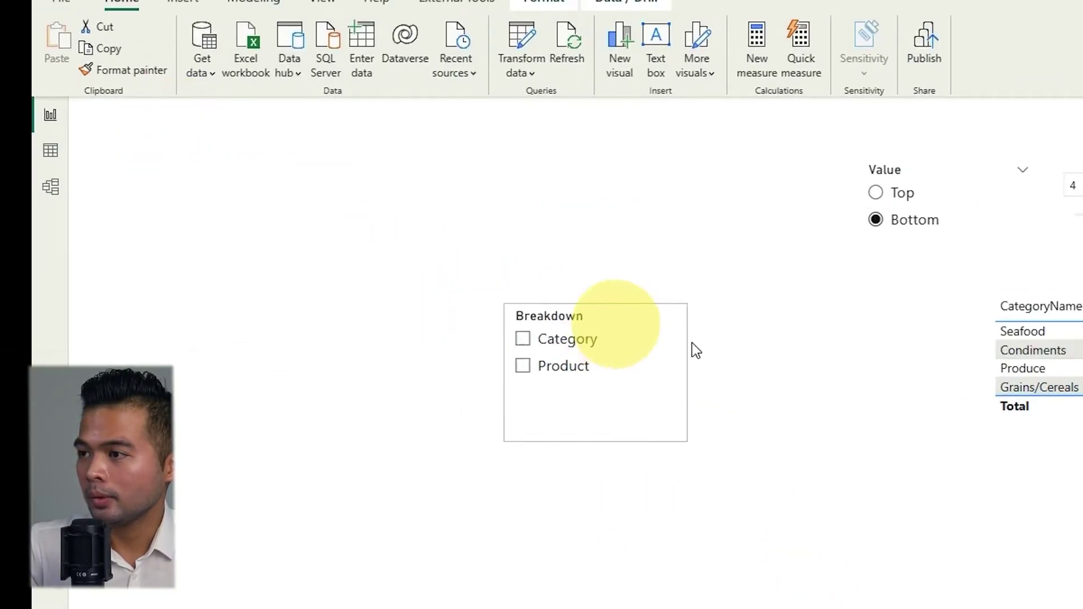
{"action": "left_click_drag", "start_coordinate": [693, 350], "coordinate": [867, 298]}
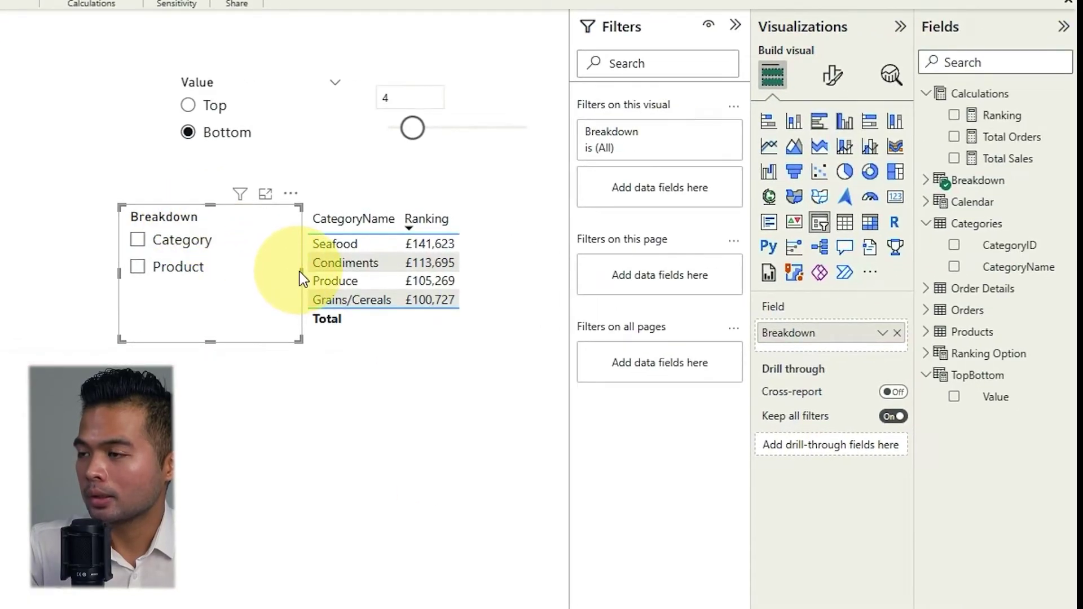
{"action": "left_click_drag", "start_coordinate": [294, 272], "coordinate": [272, 272]}
{"action": "left_click", "coordinate": [187, 242]}
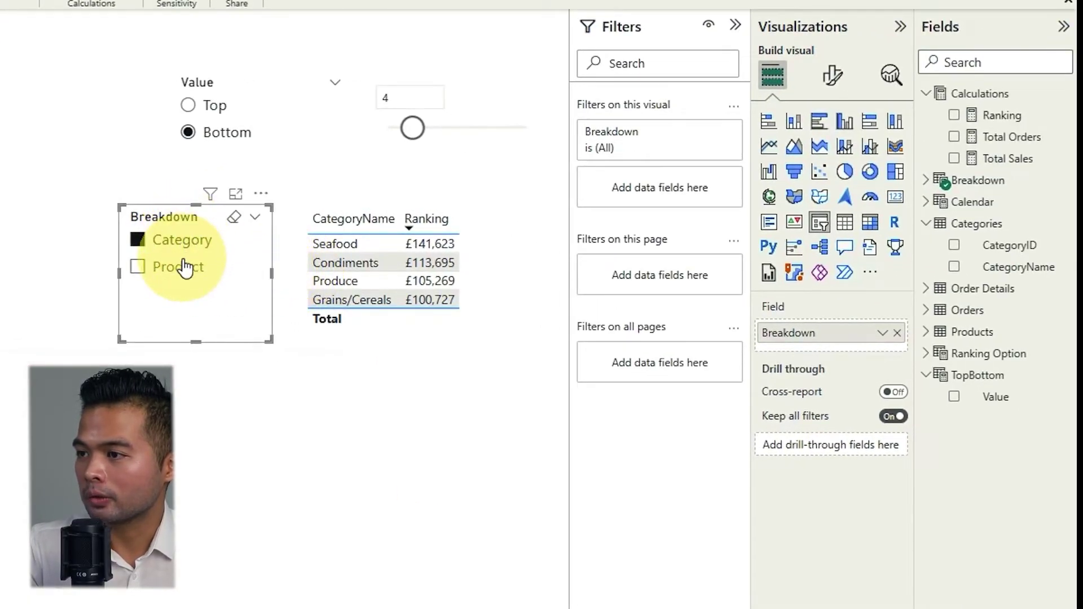
{"action": "left_click", "coordinate": [181, 264]}
{"action": "left_click", "coordinate": [186, 242]}
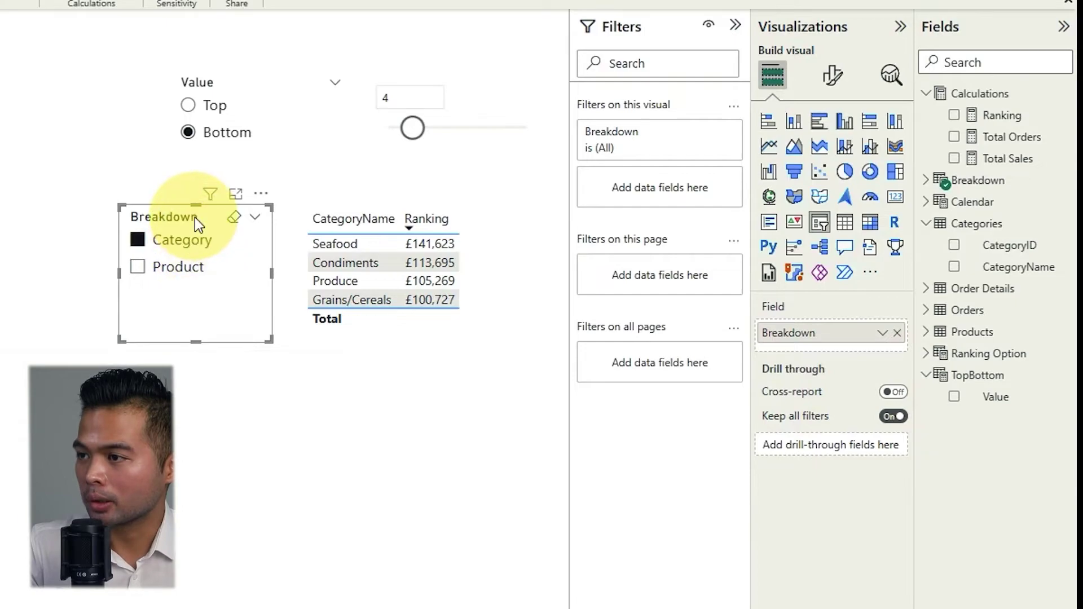
Align the Top/Bottom slicer and copy its formatting onto the Breakdown slicer with Format painter.
{"action": "left_click", "coordinate": [215, 81]}
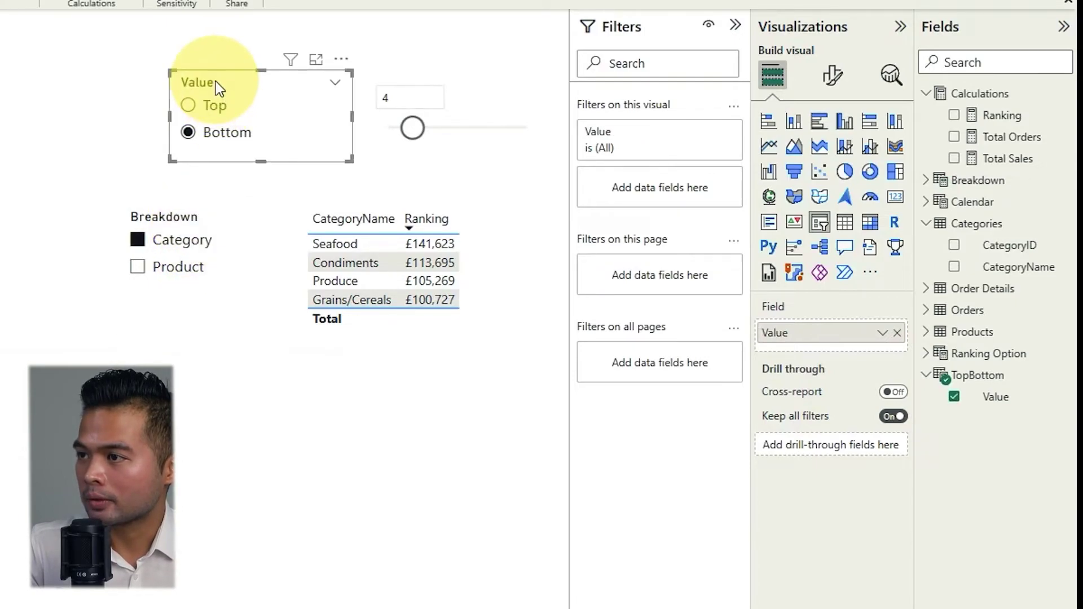
{"action": "left_click_drag", "start_coordinate": [215, 81], "coordinate": [174, 85]}
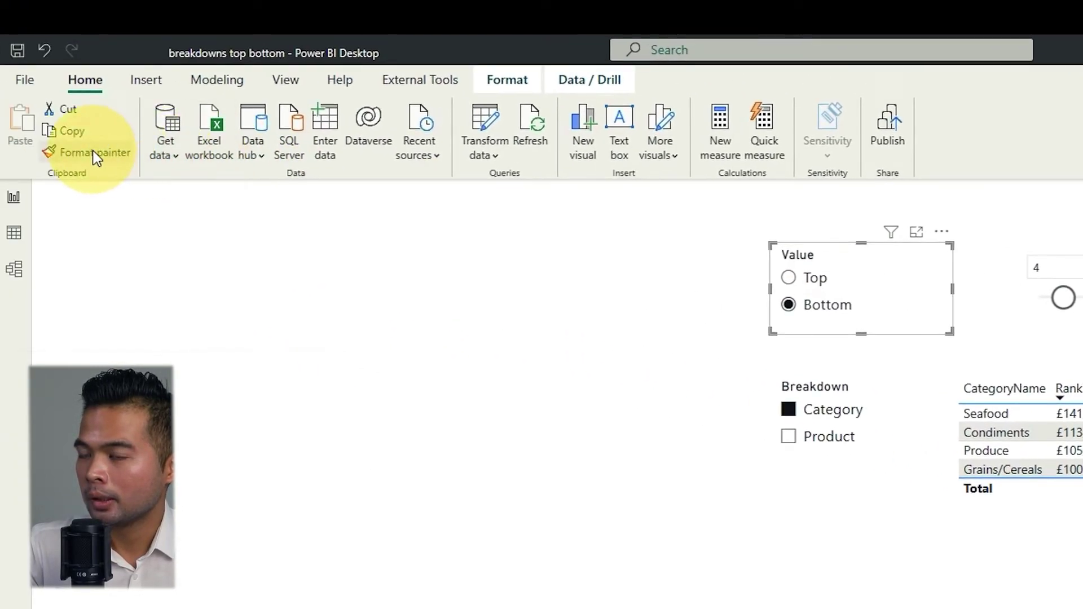
{"action": "left_click", "coordinate": [87, 152]}
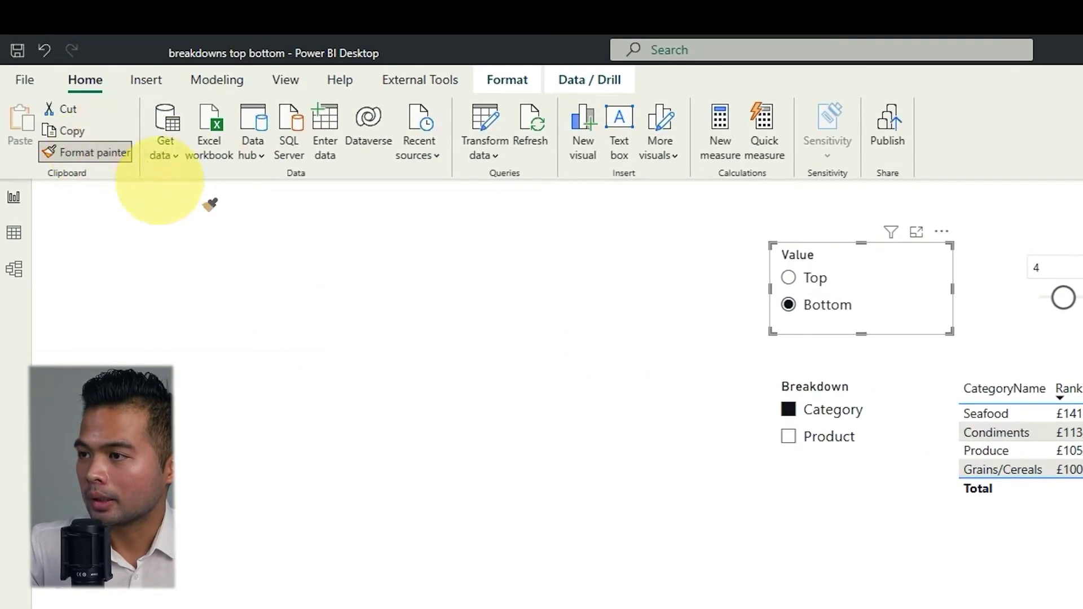
{"action": "left_click", "coordinate": [844, 395]}
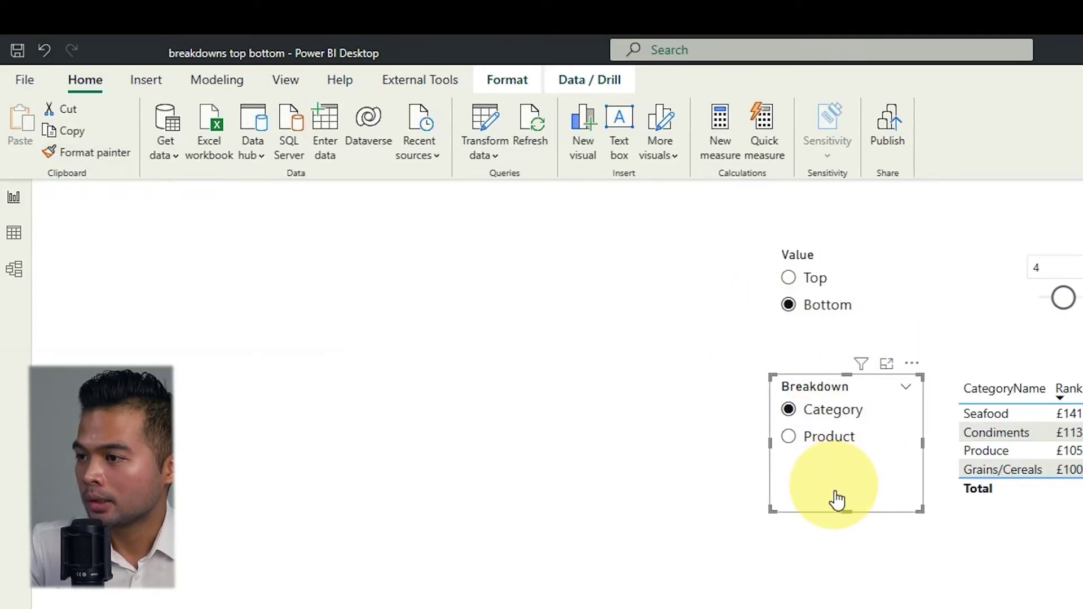
{"action": "left_click", "coordinate": [836, 442]}
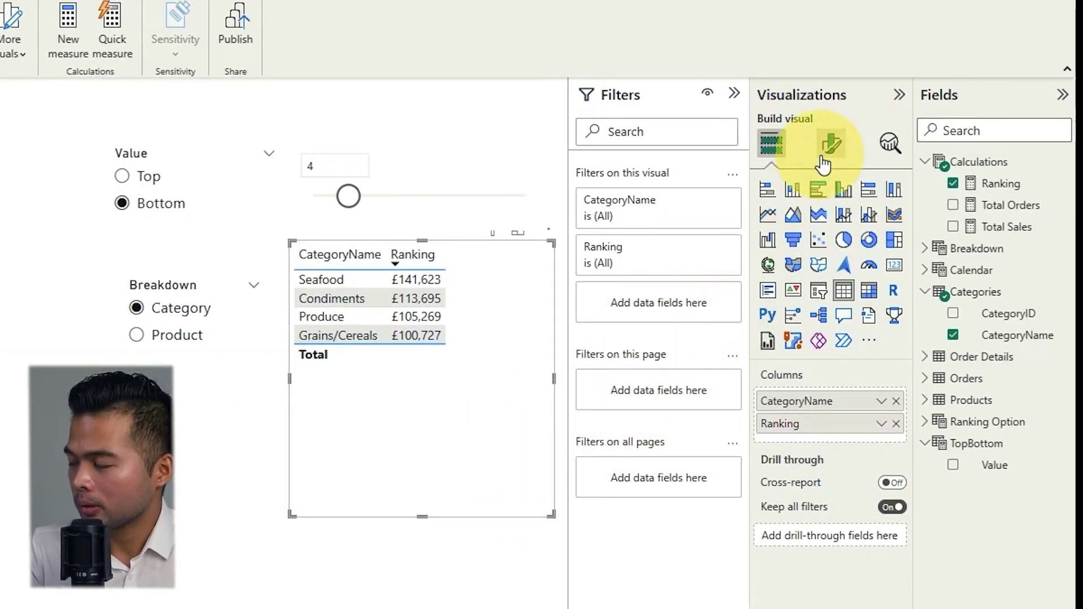
Replace CategoryName in the table's Columns with the Breakdown parameter field.
{"action": "left_click", "coordinate": [896, 401]}
{"action": "left_click", "coordinate": [925, 292]}
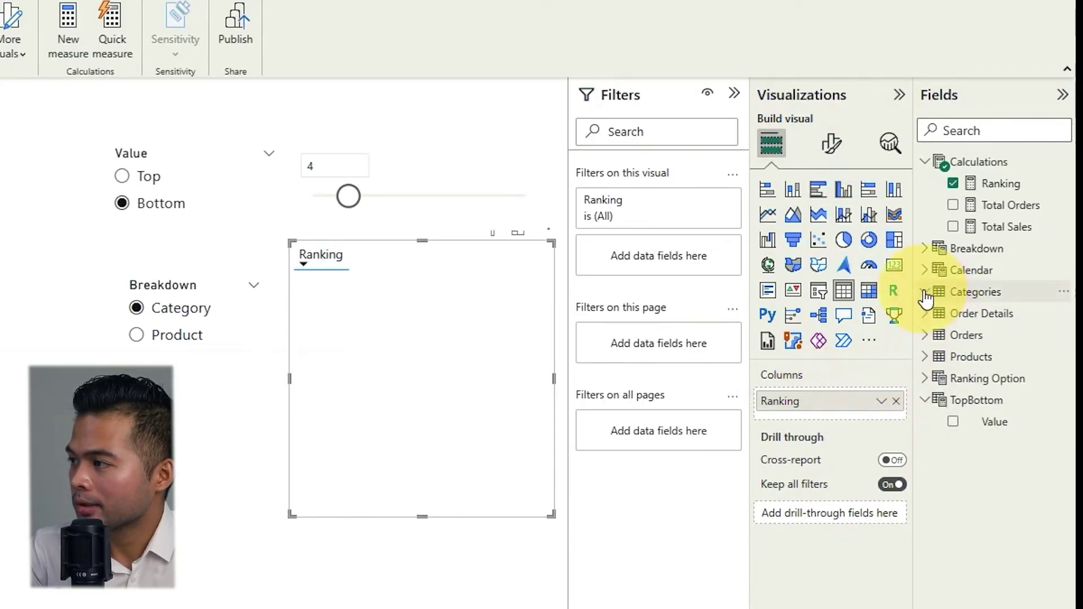
{"action": "left_click", "coordinate": [925, 249]}
{"action": "left_click_drag", "start_coordinate": [1007, 270], "coordinate": [809, 406]}
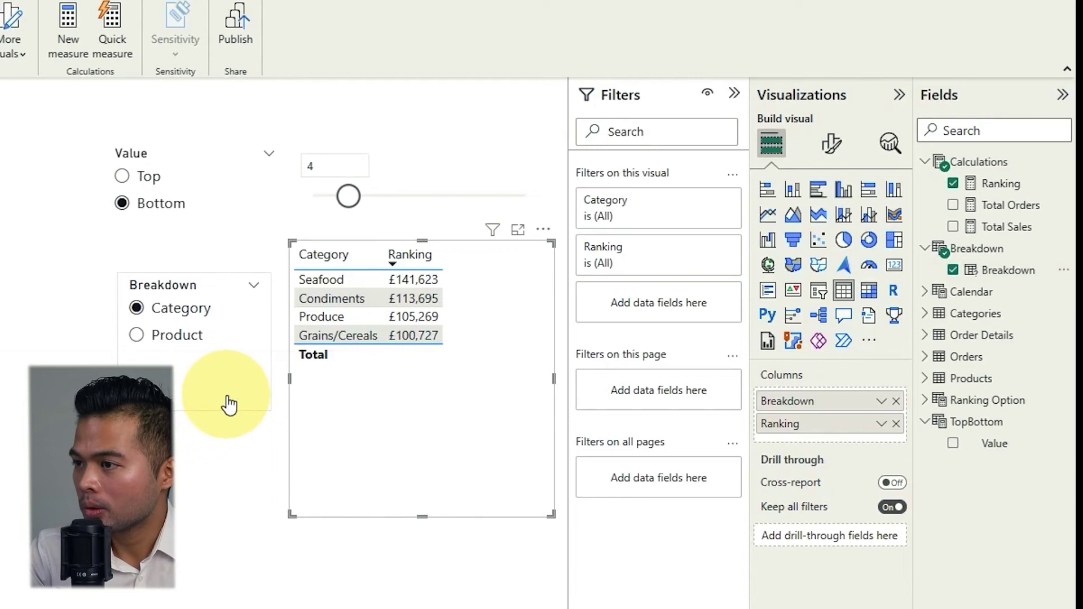
Choose Top, set the ranking count to 6, switch Breakdown to Product, and reopen the Ranking formula.
{"action": "left_click", "coordinate": [148, 176]}
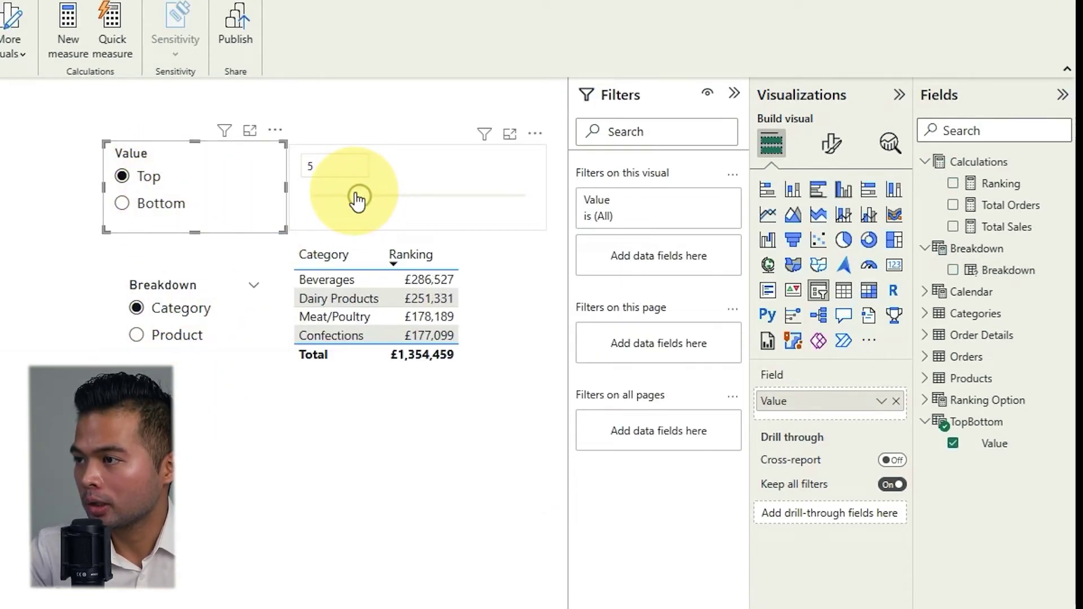
{"action": "left_click", "coordinate": [300, 224]}
{"action": "left_click_drag", "start_coordinate": [348, 196], "coordinate": [393, 197]}
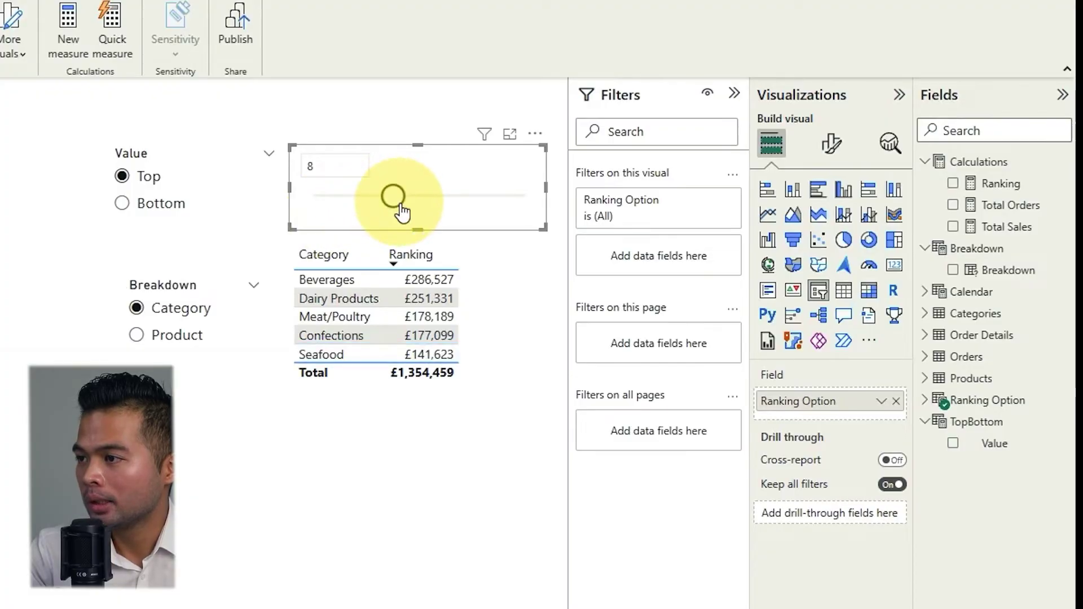
{"action": "left_click", "coordinate": [179, 336]}
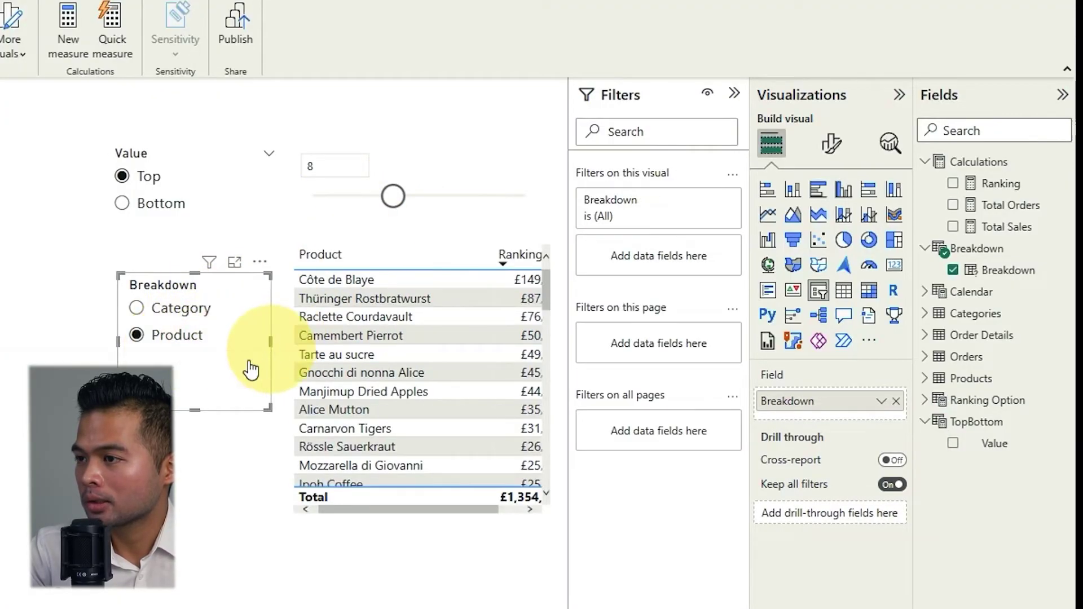
{"action": "left_click", "coordinate": [393, 198]}
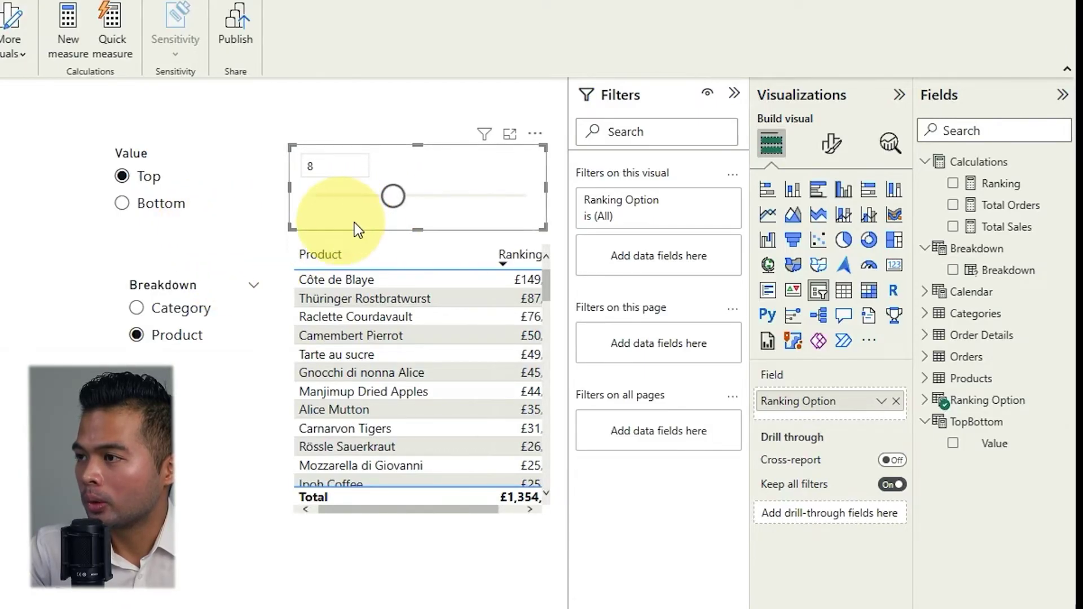
{"action": "left_click_drag", "start_coordinate": [393, 199], "coordinate": [375, 204]}
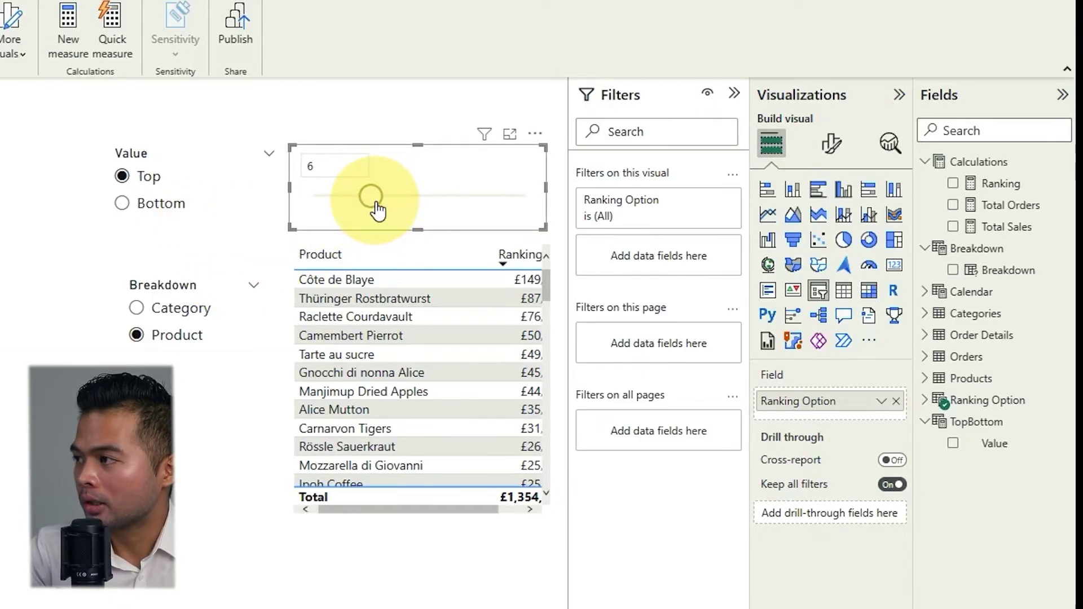
{"action": "left_click_drag", "start_coordinate": [376, 210], "coordinate": [377, 209]}
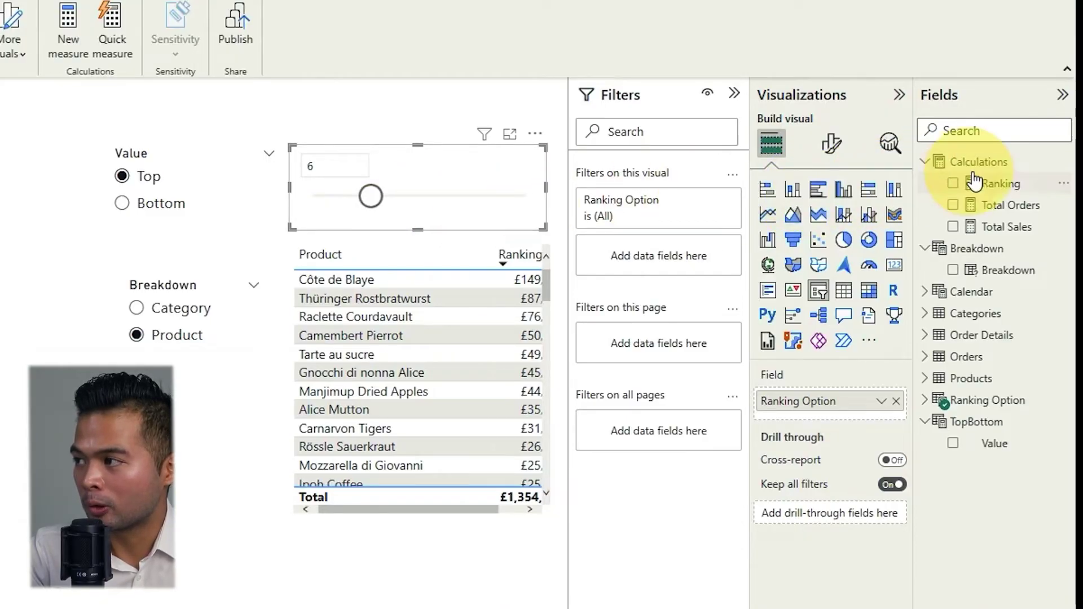
{"action": "left_click", "coordinate": [984, 186]}
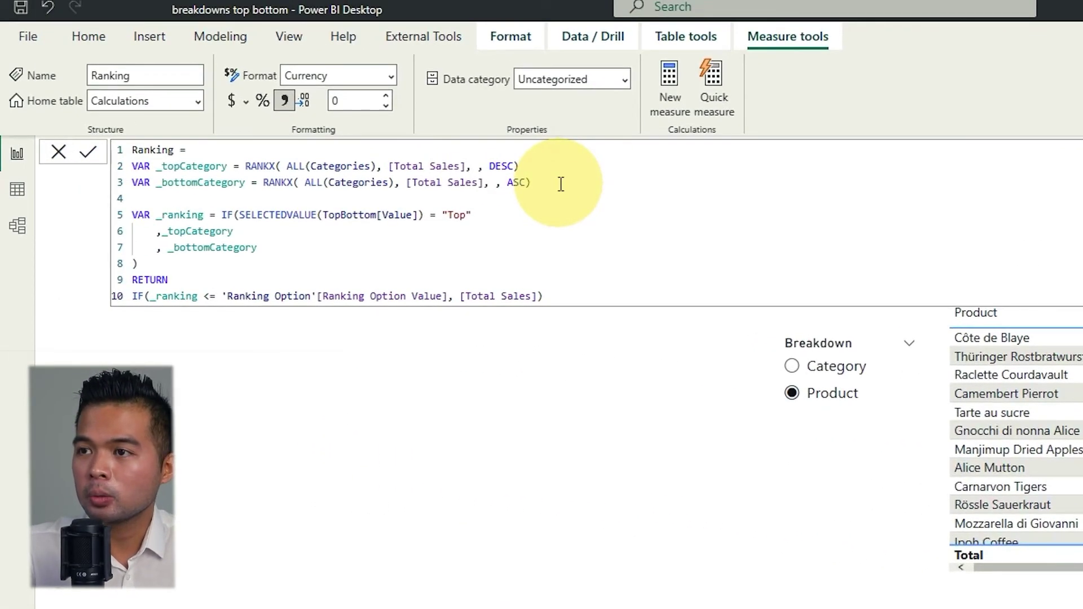
{"action": "left_click_drag", "start_coordinate": [530, 182], "coordinate": [131, 182]}
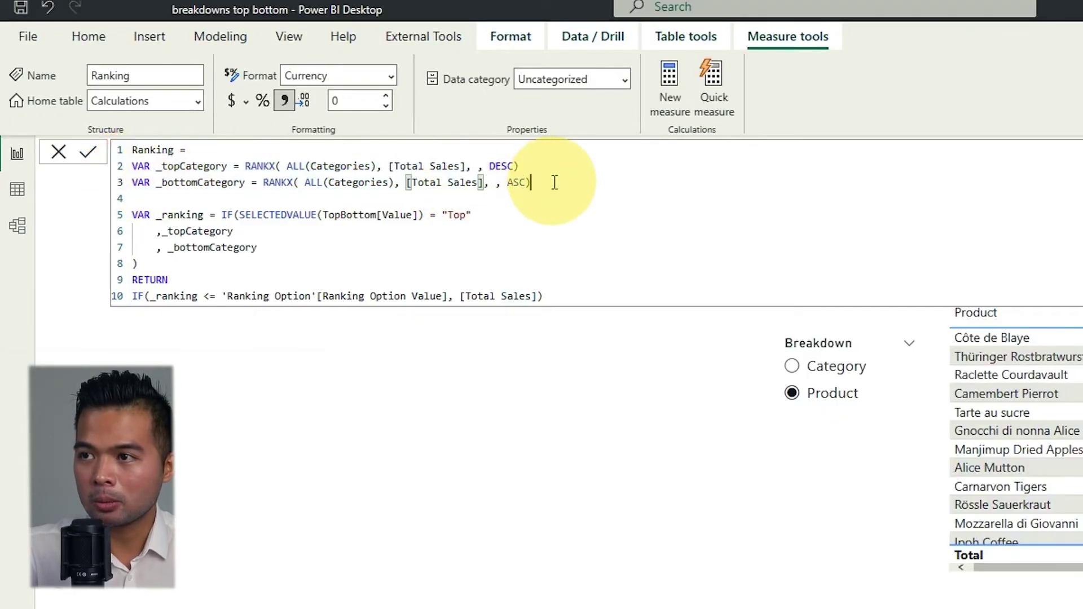
Duplicate the two RANKX ranking variable lines below the originals in the Ranking formula.
{"action": "left_click_drag", "start_coordinate": [551, 181], "coordinate": [141, 168]}
{"action": "key", "text": "ctrl+c"}
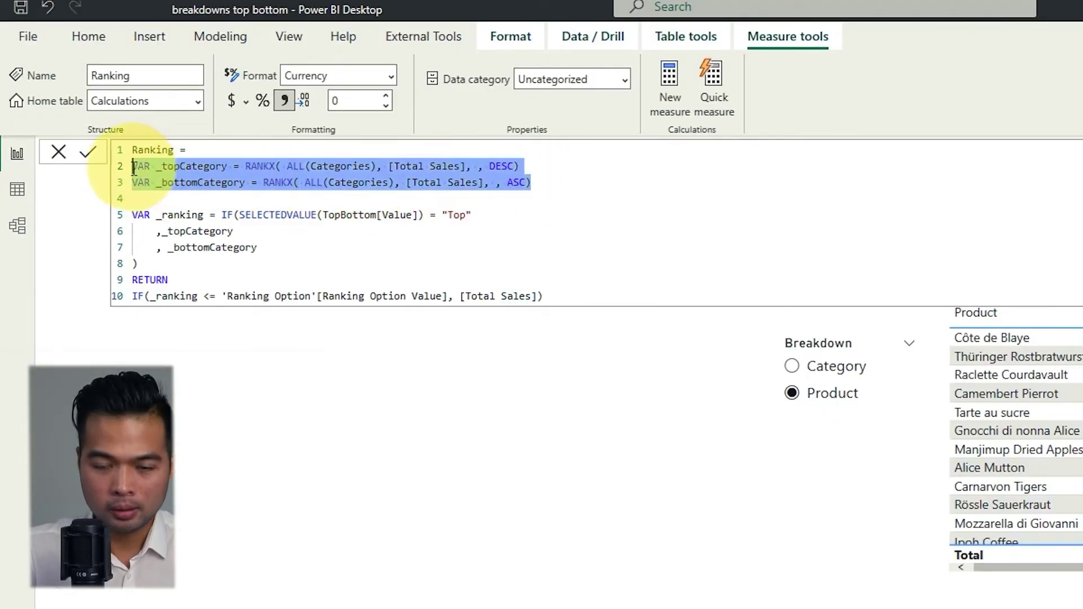
{"action": "left_click", "coordinate": [143, 197]}
{"action": "key", "text": "Return"}
{"action": "key", "text": "Return"}
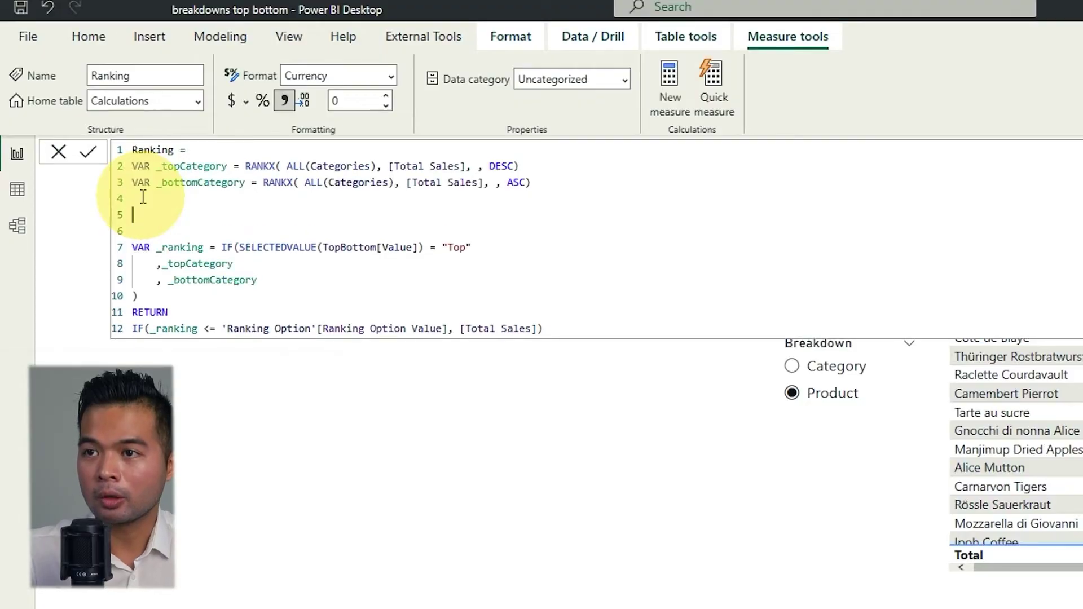
{"action": "key", "text": "Up"}
{"action": "key", "text": "ctrl+v"}
Rename the copied variables to _topProducts and _bottomProducts.
{"action": "left_click", "coordinate": [228, 214]}
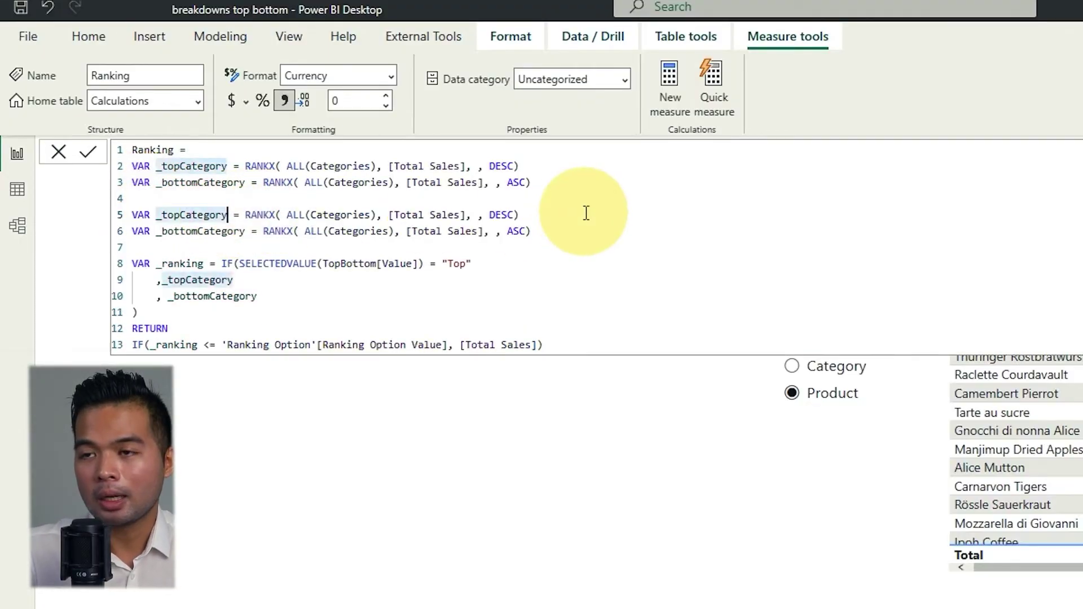
{"action": "key", "text": "BackSpace"}
{"action": "key", "text": "BackSpace"}
{"action": "key", "text": "BackSpace"}
{"action": "key", "text": "BackSpace"}
{"action": "key", "text": "BackSpace"}
{"action": "key", "text": "BackSpace"}
{"action": "key", "text": "BackSpace"}
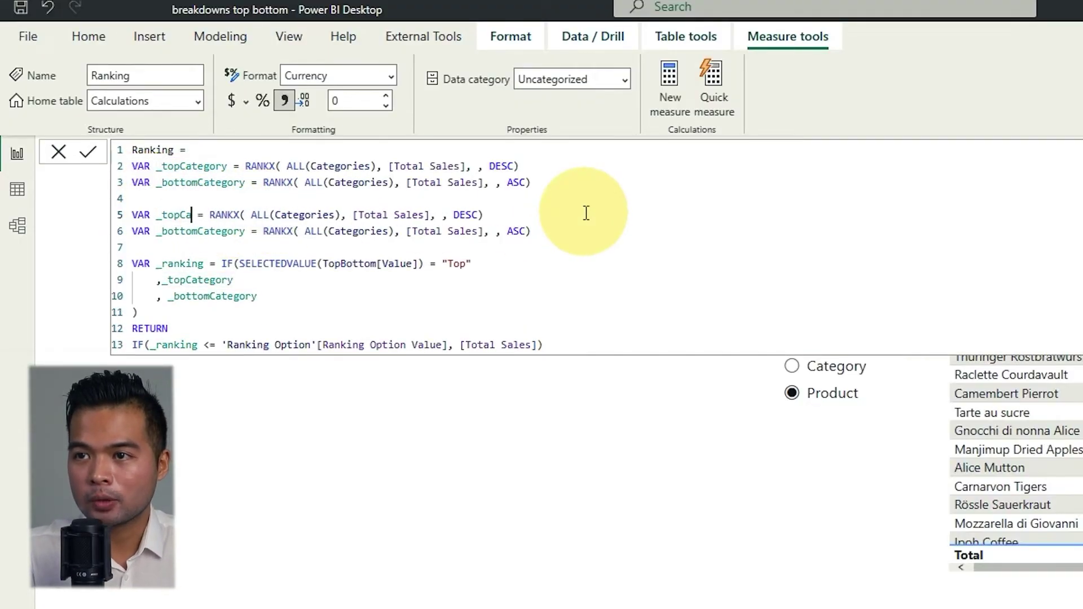
{"action": "key", "text": "BackSpace"}
{"action": "type", "text": "Products"}
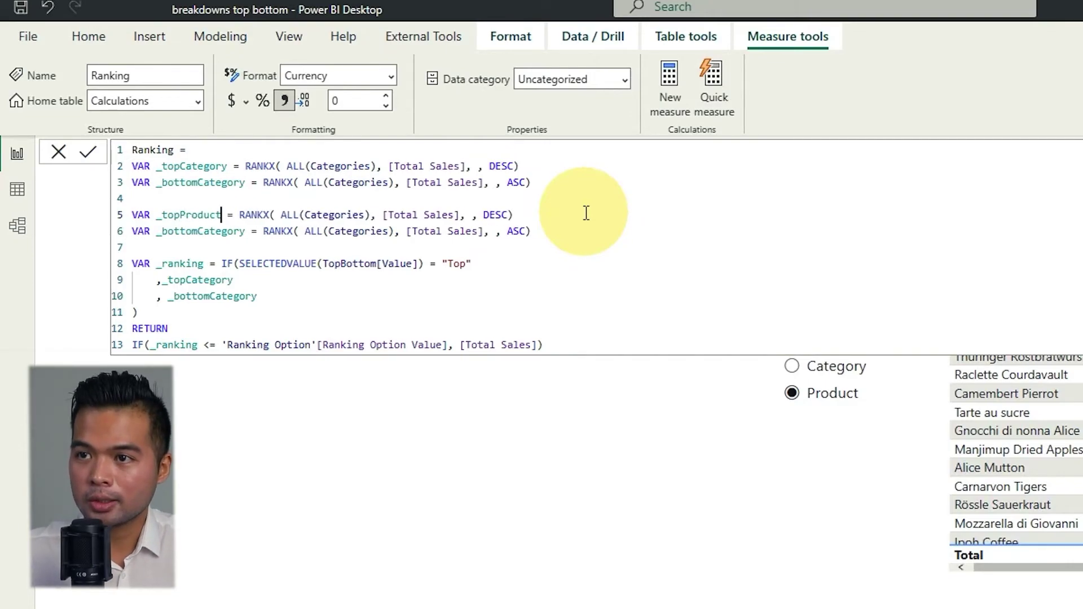
{"action": "left_click", "coordinate": [215, 231]}
{"action": "left_click_drag", "start_coordinate": [247, 232], "coordinate": [205, 237]}
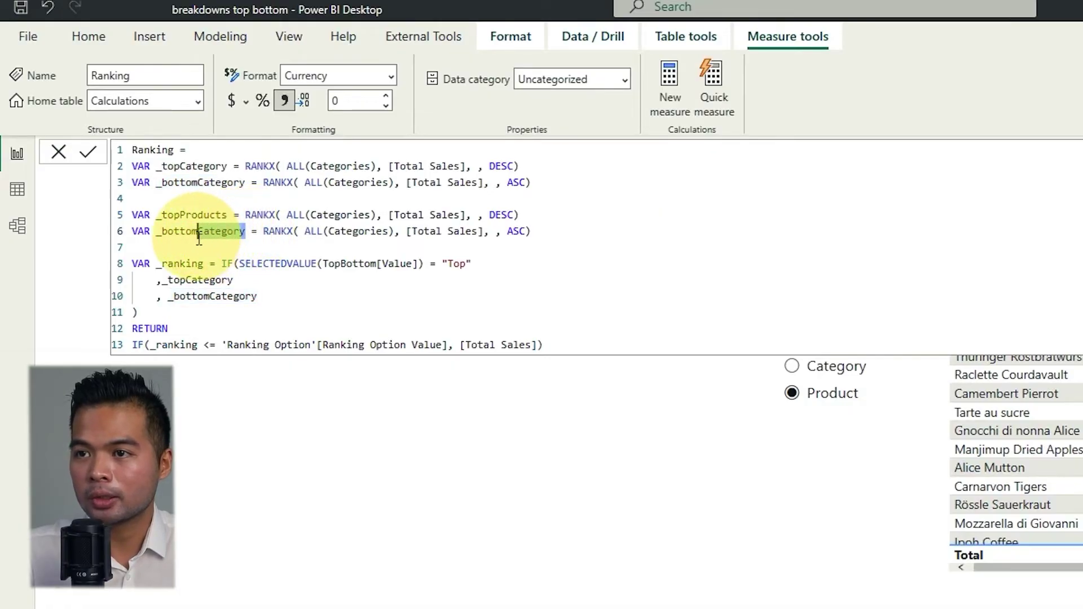
{"action": "type", "text": "Products"}
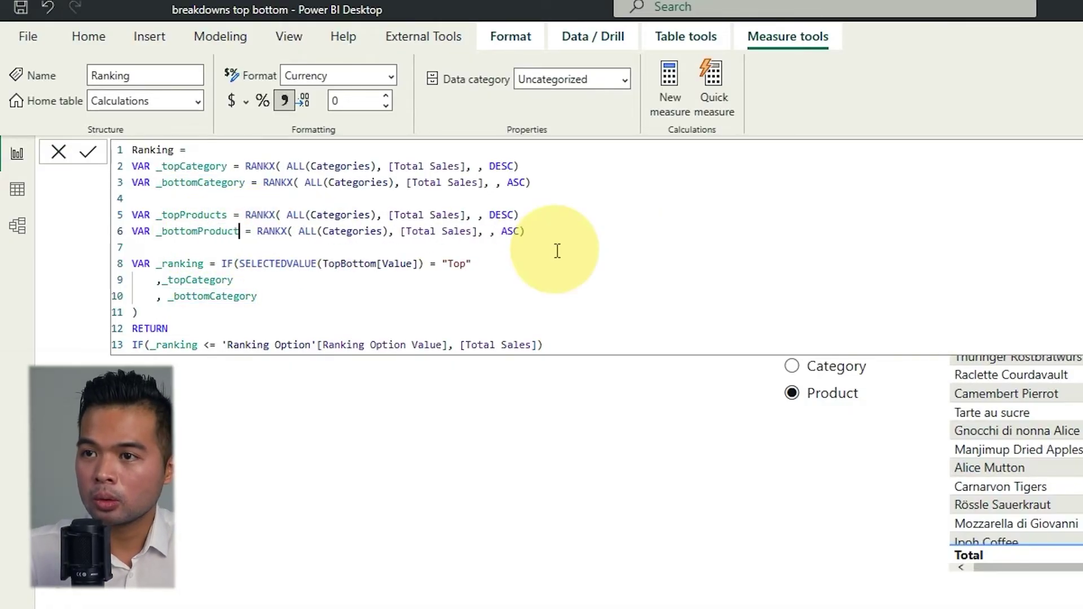
Change both copied rankings to rank ALL(Products) instead of Categories.
{"action": "double_click", "coordinate": [341, 215]}
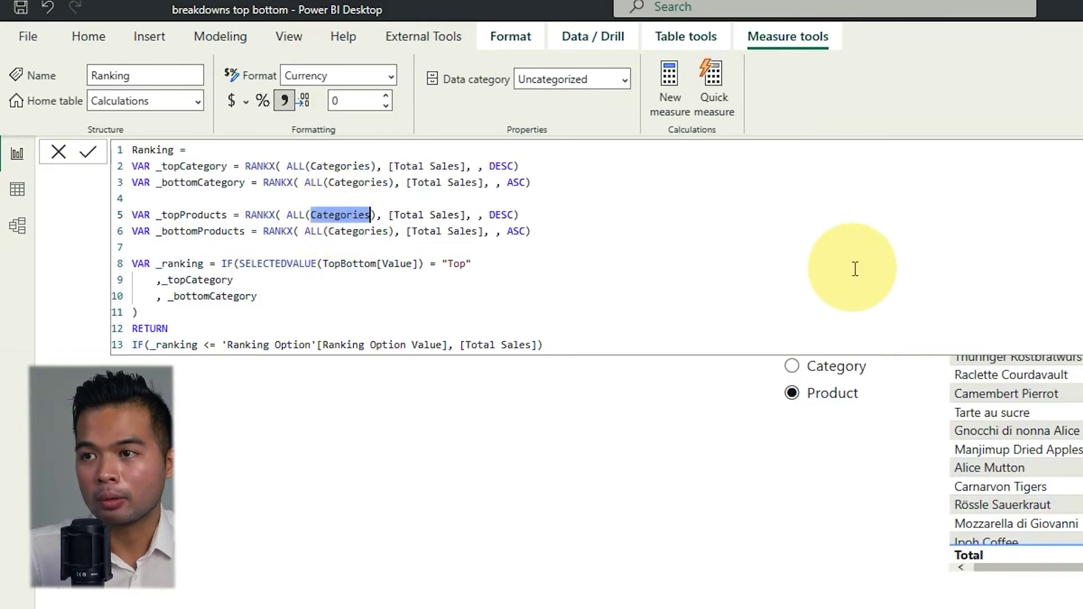
{"action": "type", "text": "Products"}
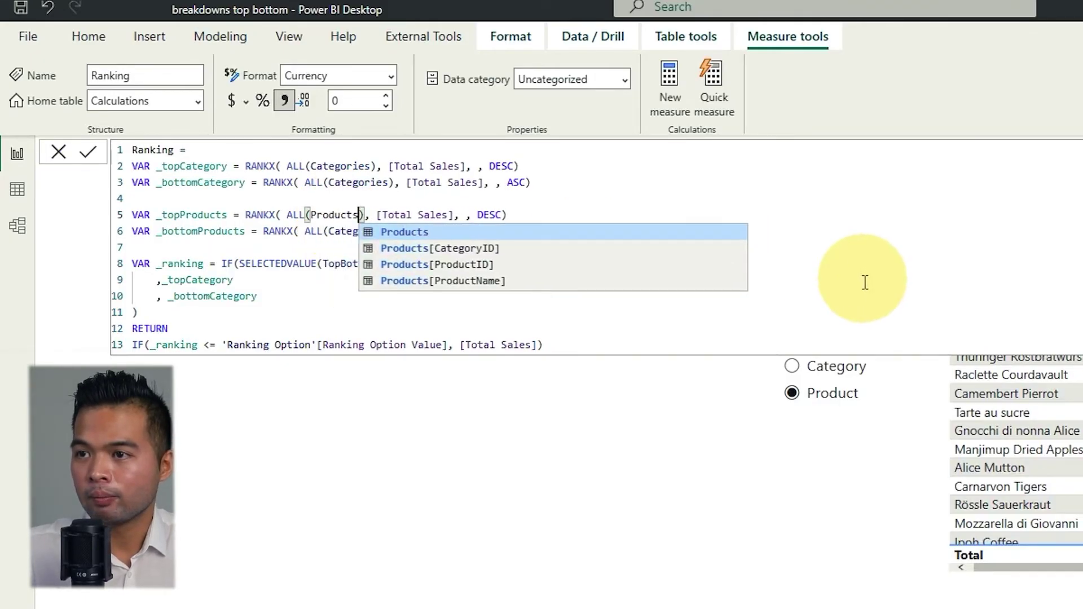
{"action": "double_click", "coordinate": [350, 231]}
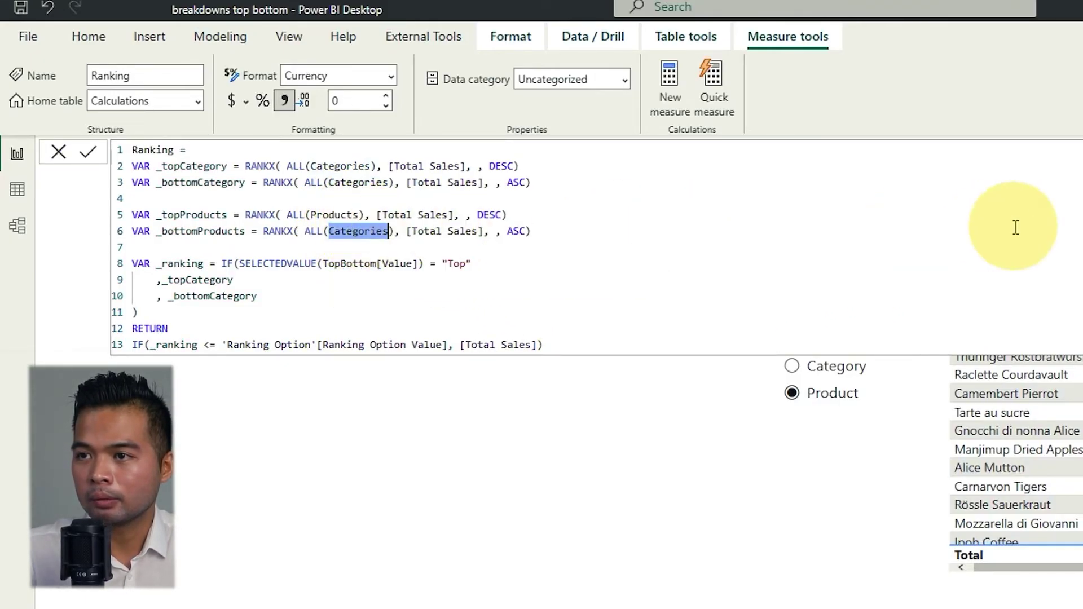
{"action": "type", "text": "Products"}
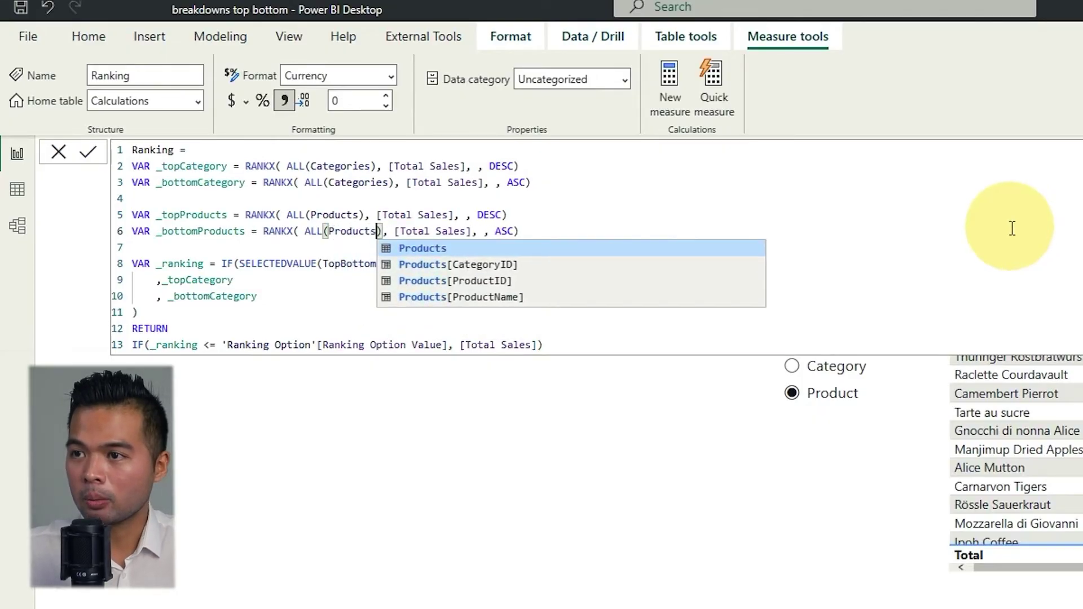
{"action": "left_click", "coordinate": [226, 280]}
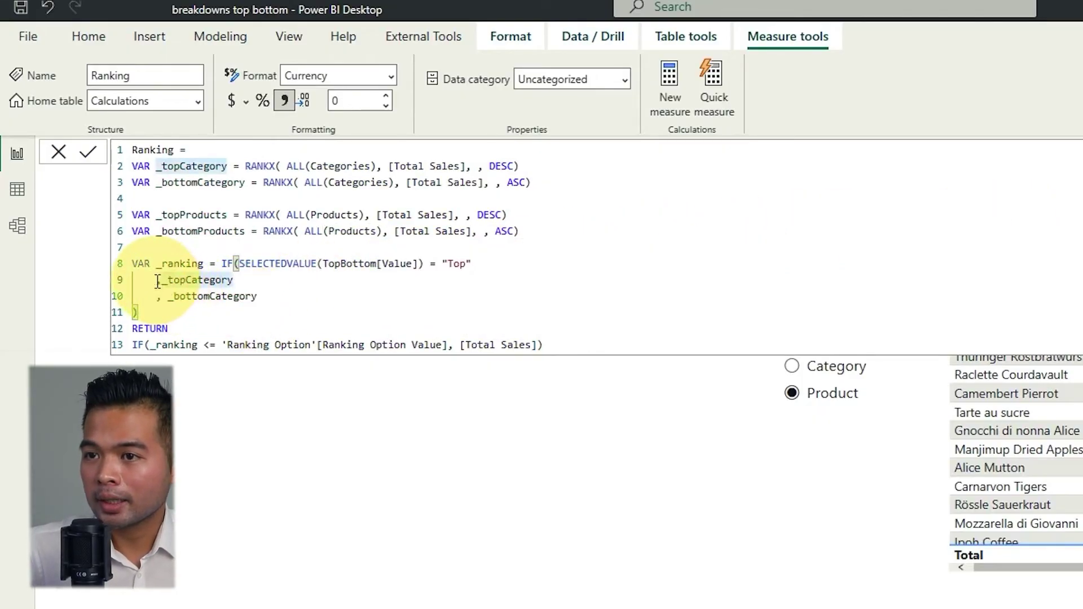
Join the old IF expression onto line 8 and delete it.
{"action": "left_click", "coordinate": [135, 281]}
{"action": "key", "text": "BackSpace"}
{"action": "key", "text": "BackSpace"}
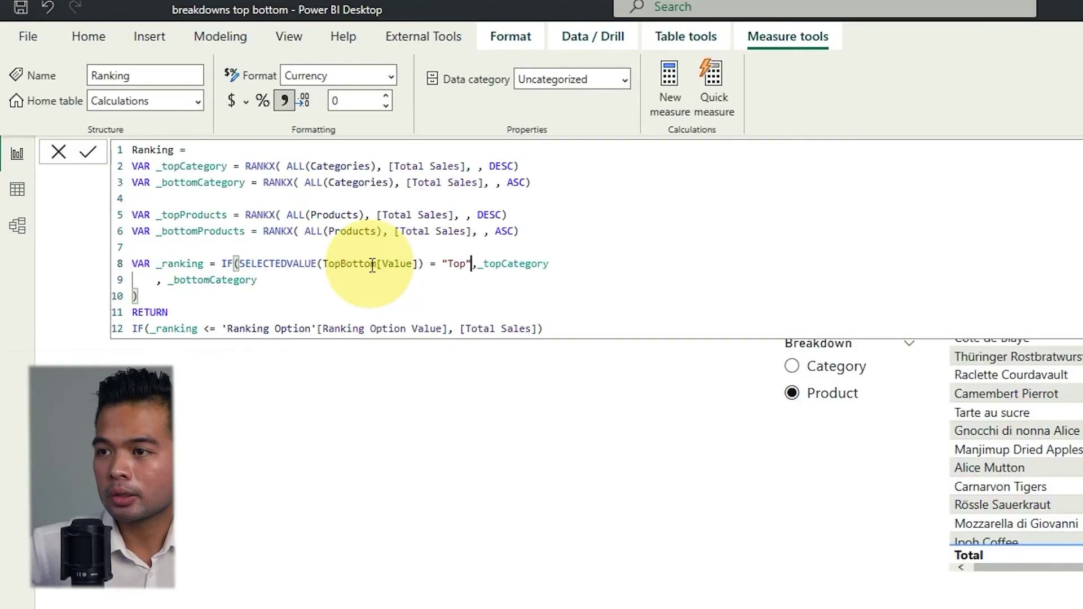
{"action": "key", "text": "BackSpace"}
{"action": "key", "text": "BackSpace"}
{"action": "key", "text": "BackSpace"}
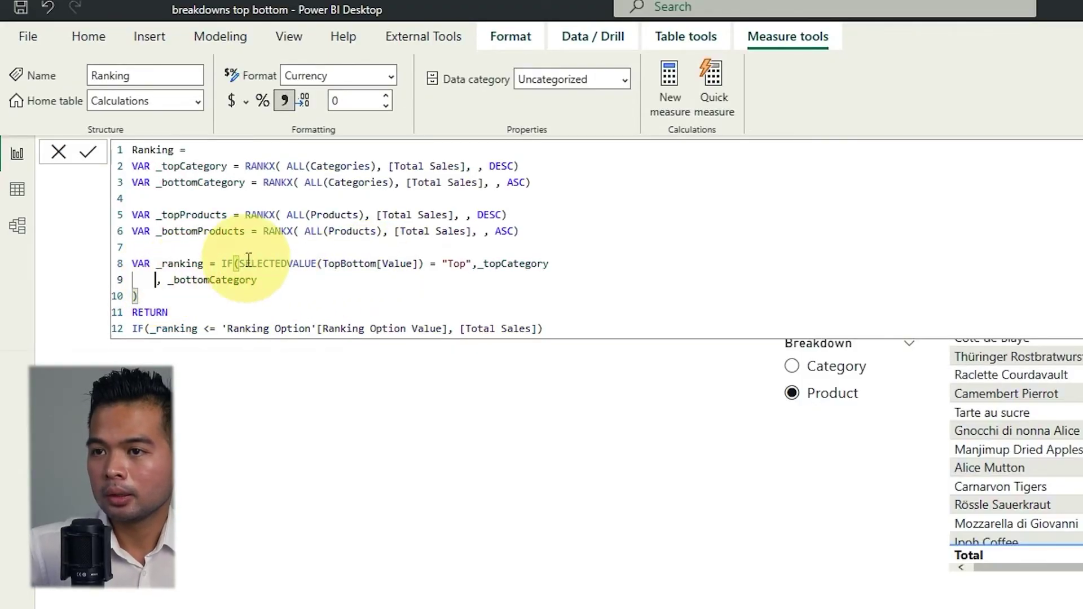
{"action": "left_click", "coordinate": [131, 282]}
{"action": "key", "text": "BackSpace"}
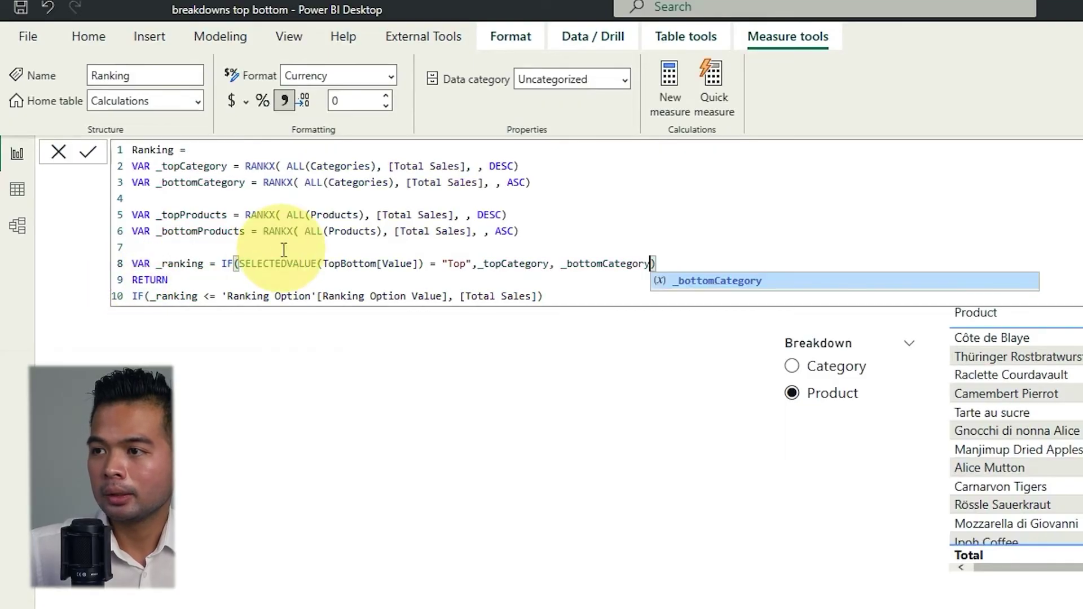
{"action": "left_click_drag", "start_coordinate": [677, 262], "coordinate": [228, 263]}
{"action": "key", "text": "ctrl+c"}
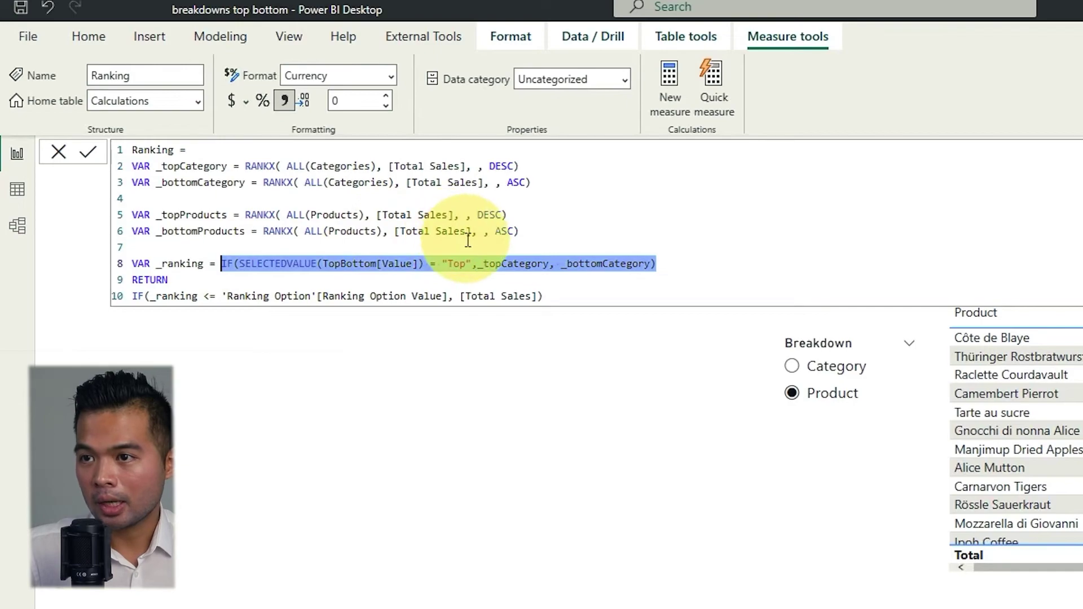
{"action": "key", "text": "BackSpace"}
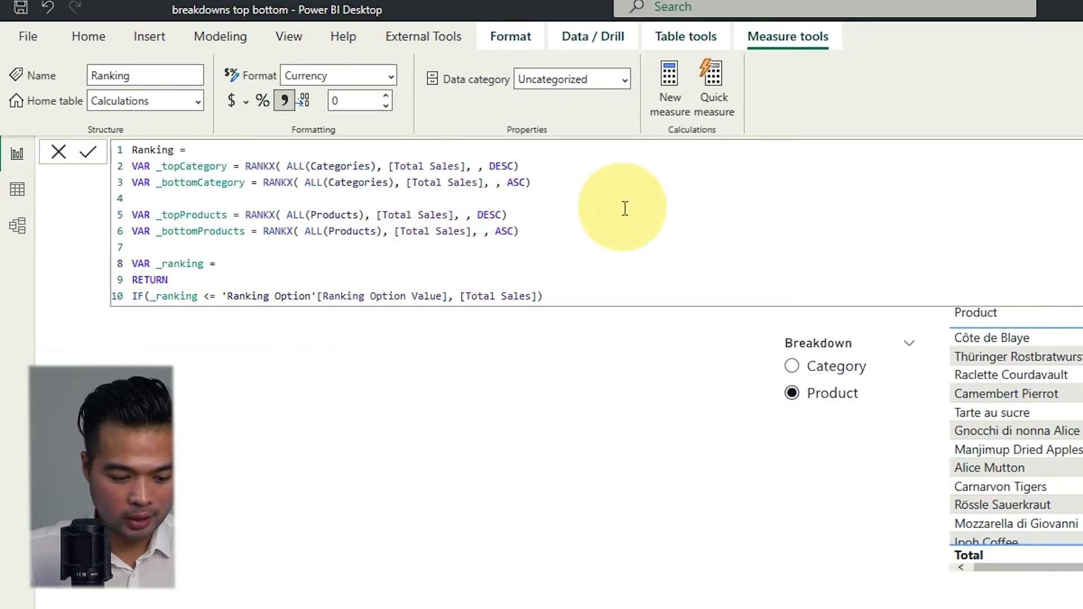
Start a new IF whose test is SELECTEDVALUE(Breakdown[Breakdown Fields]).
{"action": "type", "text": "IF("}
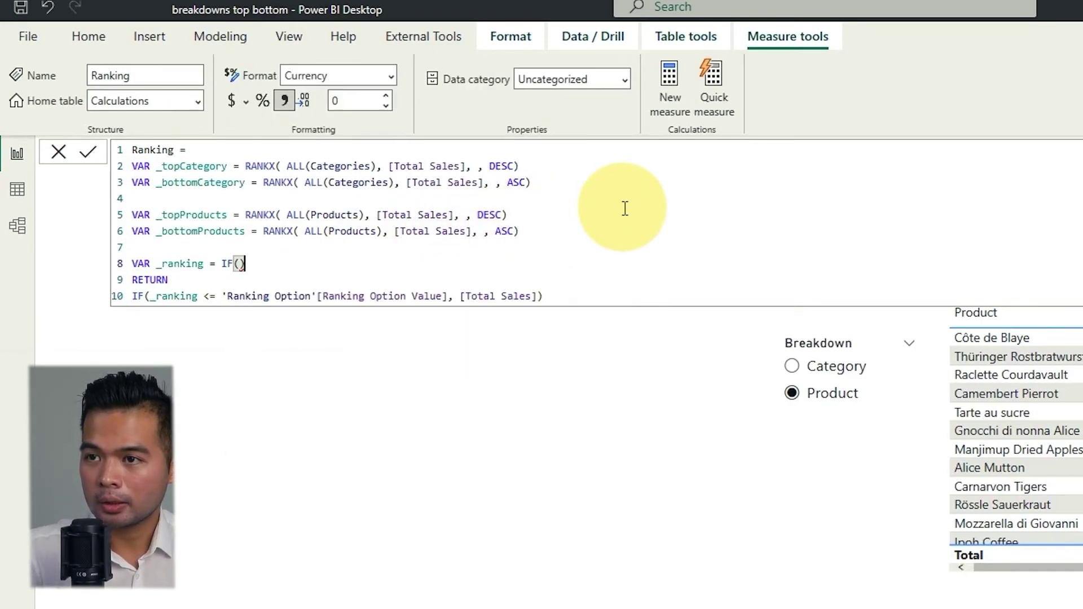
{"action": "key", "text": "shift+Return"}
{"action": "key", "text": "shift+Return"}
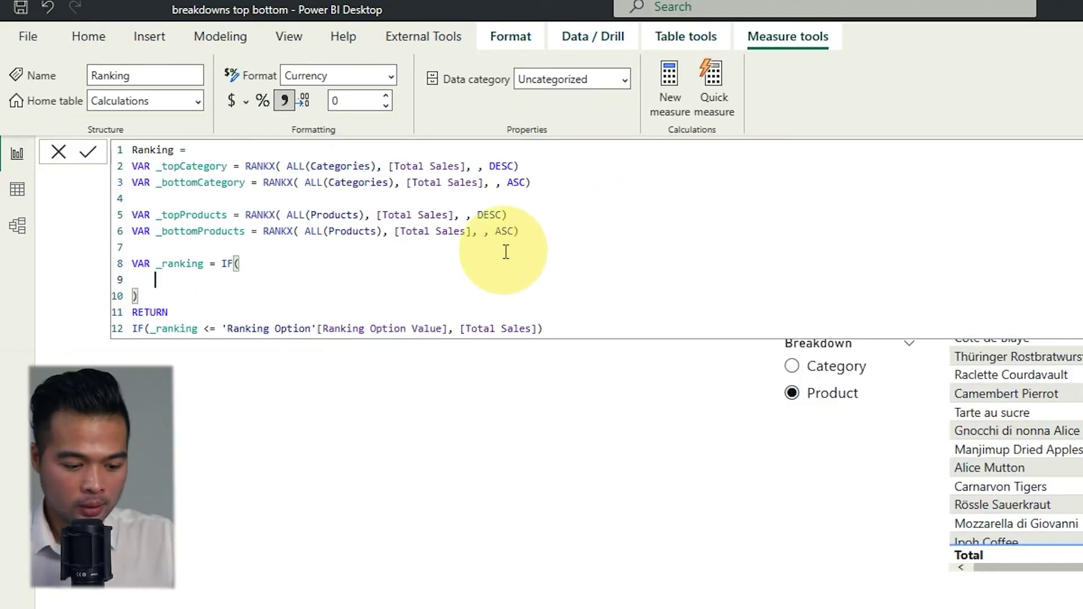
{"action": "type", "text": "SELECTEDVA"}
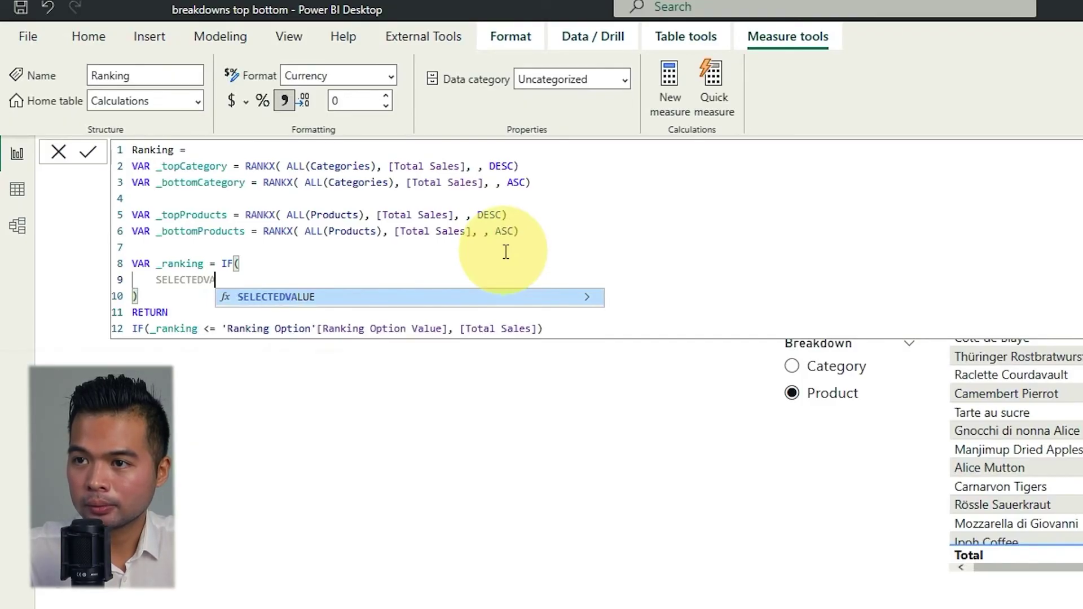
{"action": "key", "text": "Tab"}
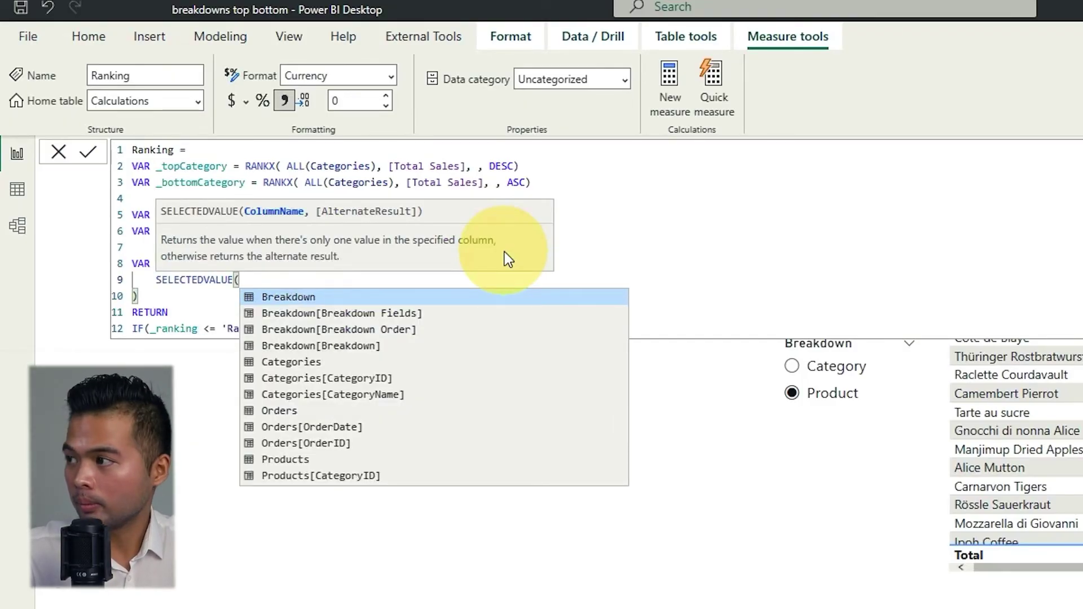
{"action": "type", "text": "Breakd"}
{"action": "key", "text": "Down"}
{"action": "key", "text": "Tab"}
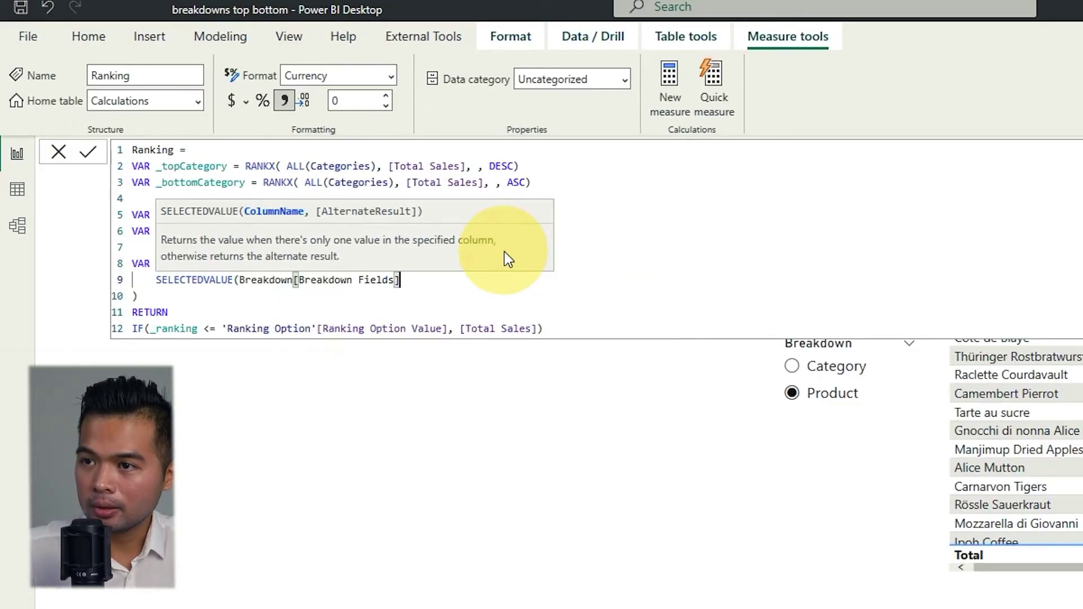
{"action": "type", "text": ")"}
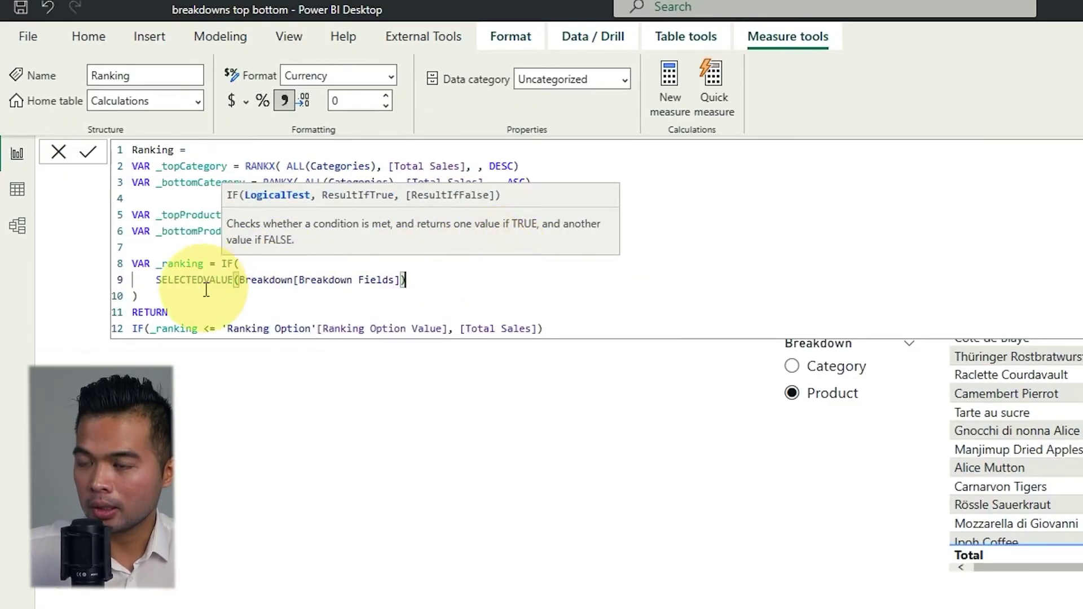
Wrap the test in CONTAINSSTRING(..., "Category") and add the _topCategory/_bottomCategory Top/Bottom IF branch.
{"action": "left_click", "coordinate": [157, 280]}
{"action": "type", "text": "CONTAINS"}
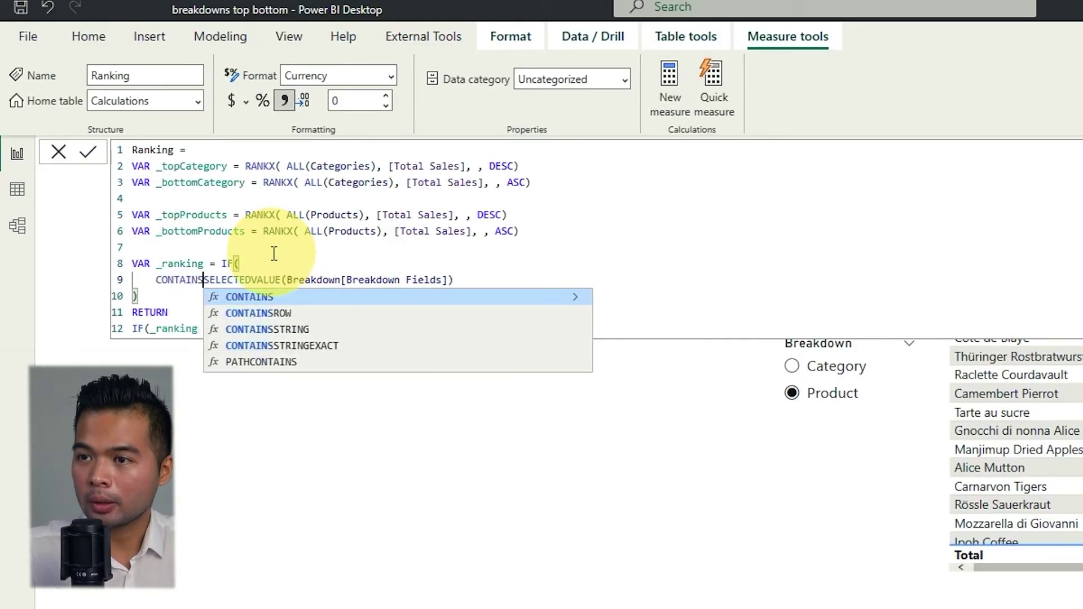
{"action": "left_click", "coordinate": [285, 329]}
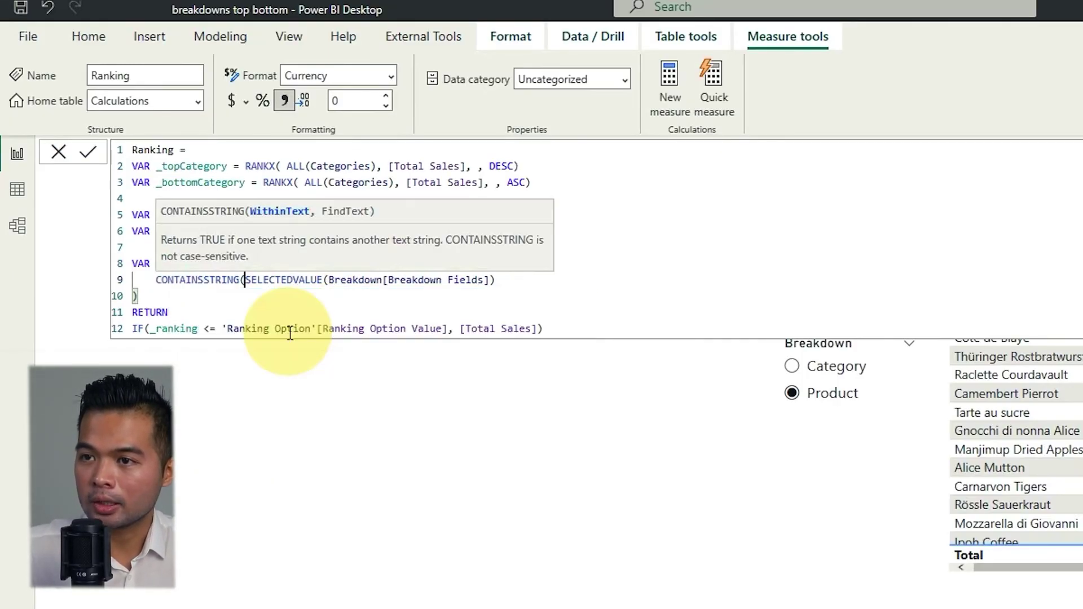
{"action": "left_click", "coordinate": [534, 278]}
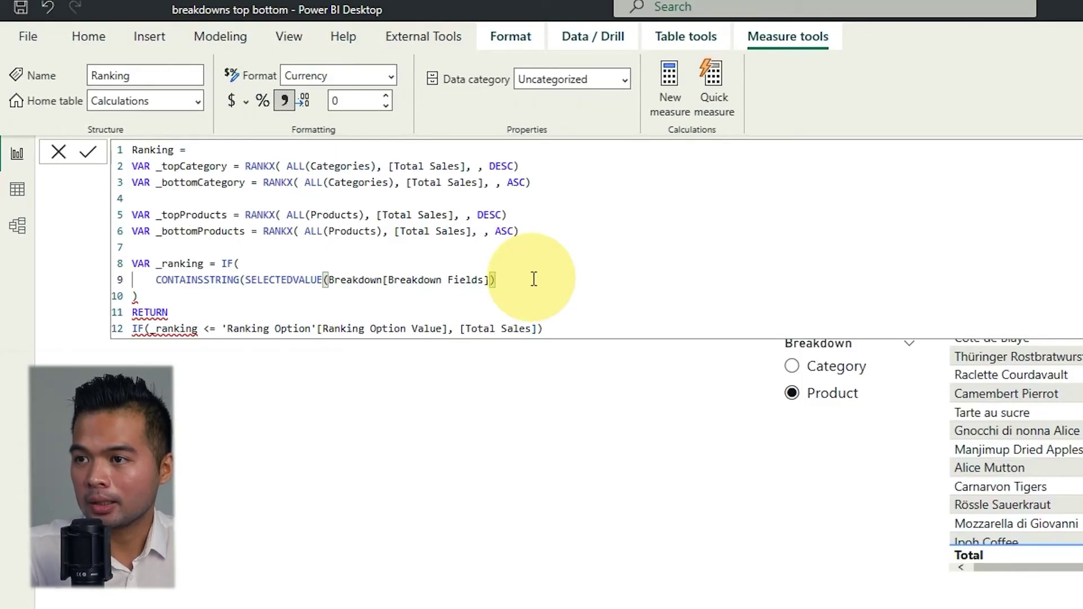
{"action": "type", "text": ", \"Category"}
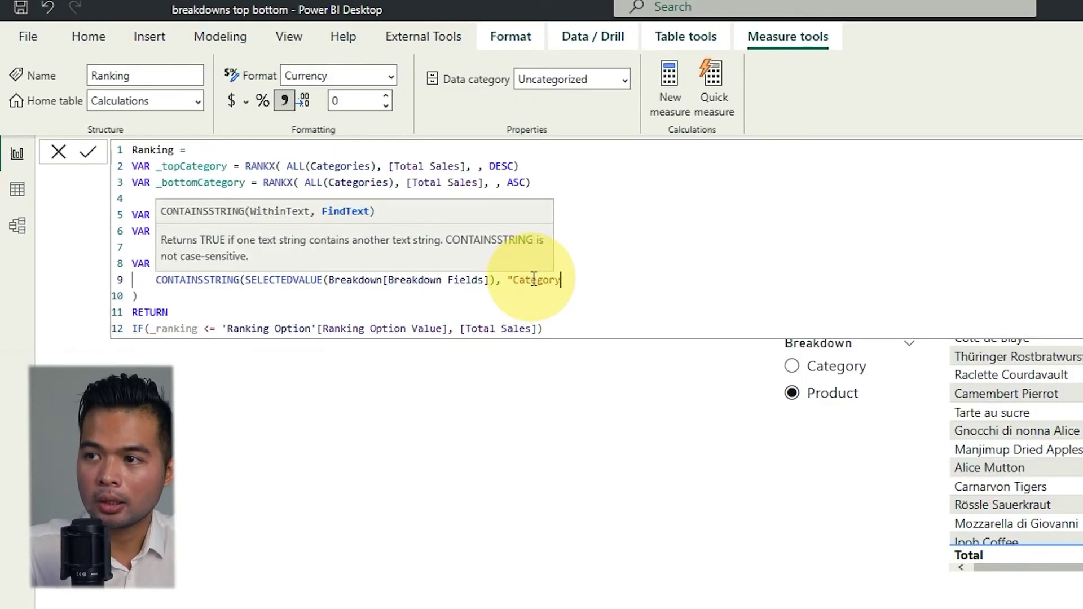
{"action": "type", "text": "\")"}
{"action": "key", "text": "shift+Return"}
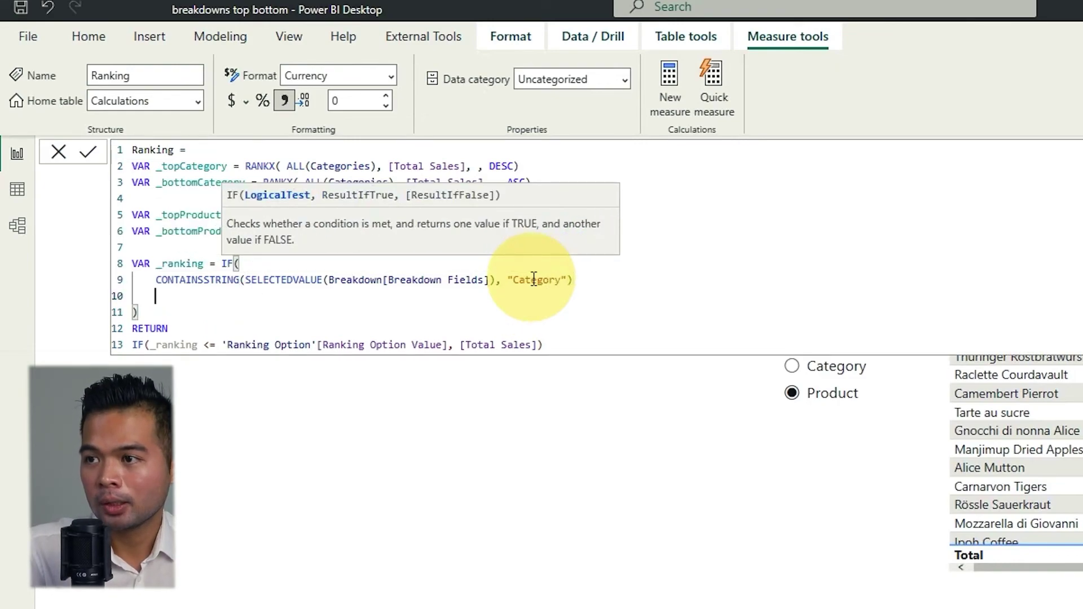
{"action": "type", "text": ", IF(SELECTEDVALUE(TopBottom[Value]) = \"Top\",_topCategory, _bottomCategory)"}
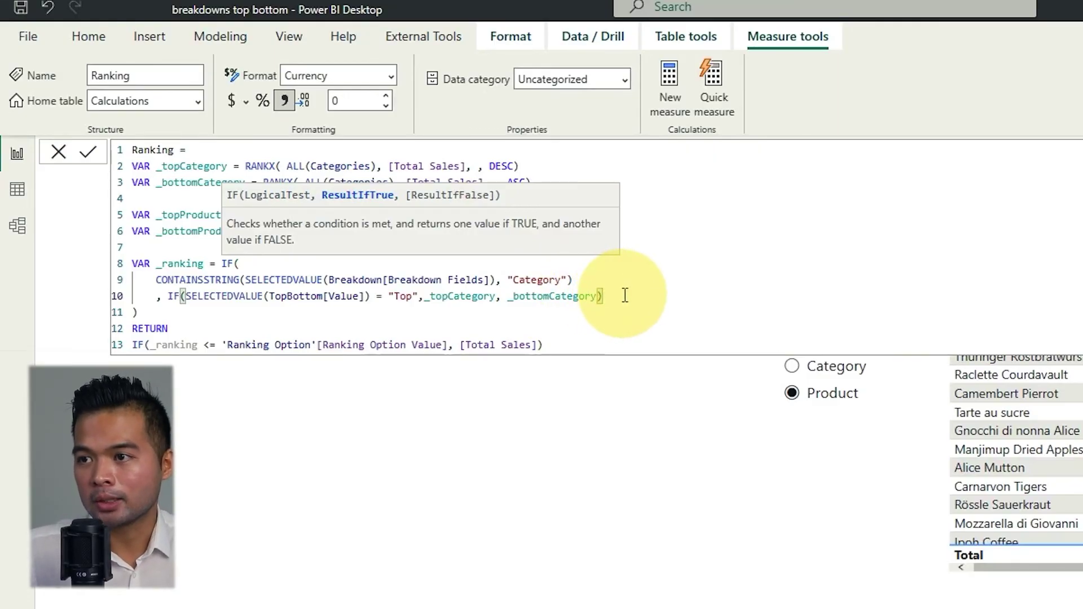
Add a product branch using _topProducts/_bottomProducts and apply the Ranking formula.
{"action": "key", "text": "shift+Return"}
{"action": "type", "text": ","}
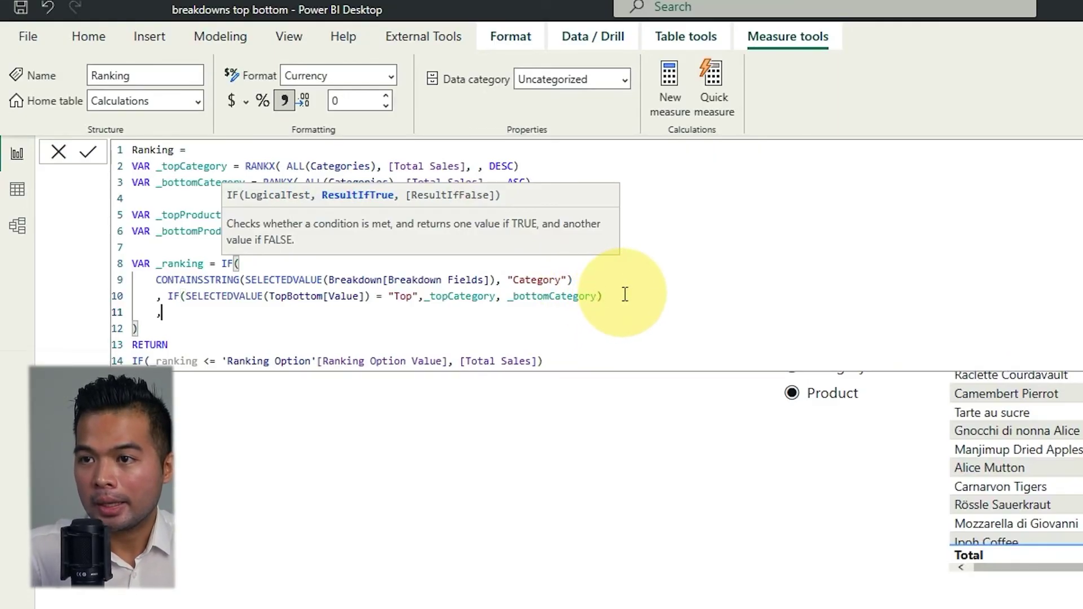
{"action": "key", "text": "ctrl+v"}
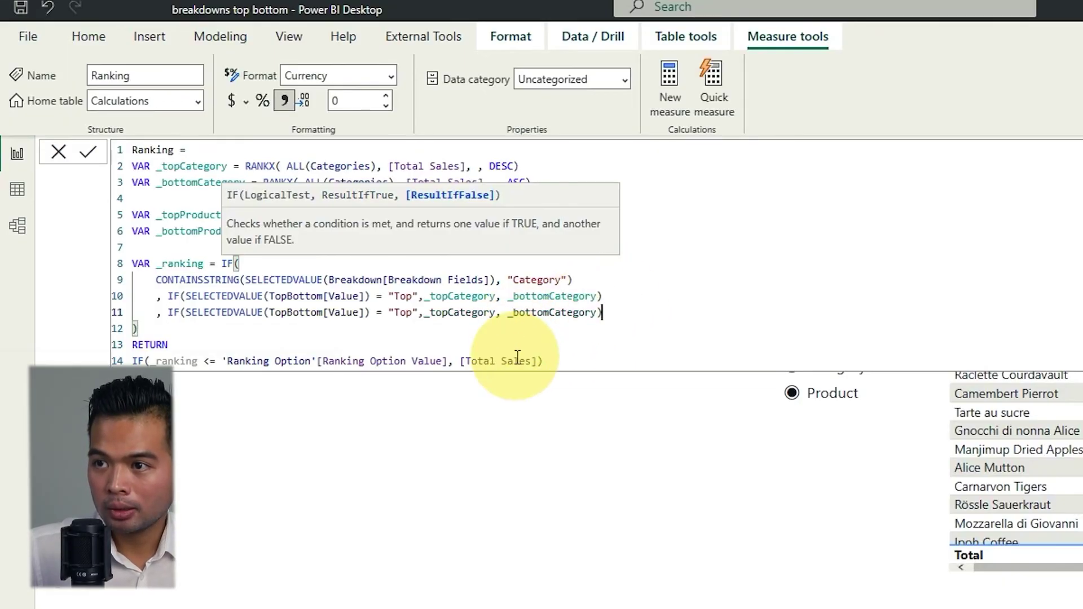
{"action": "double_click", "coordinate": [473, 313]}
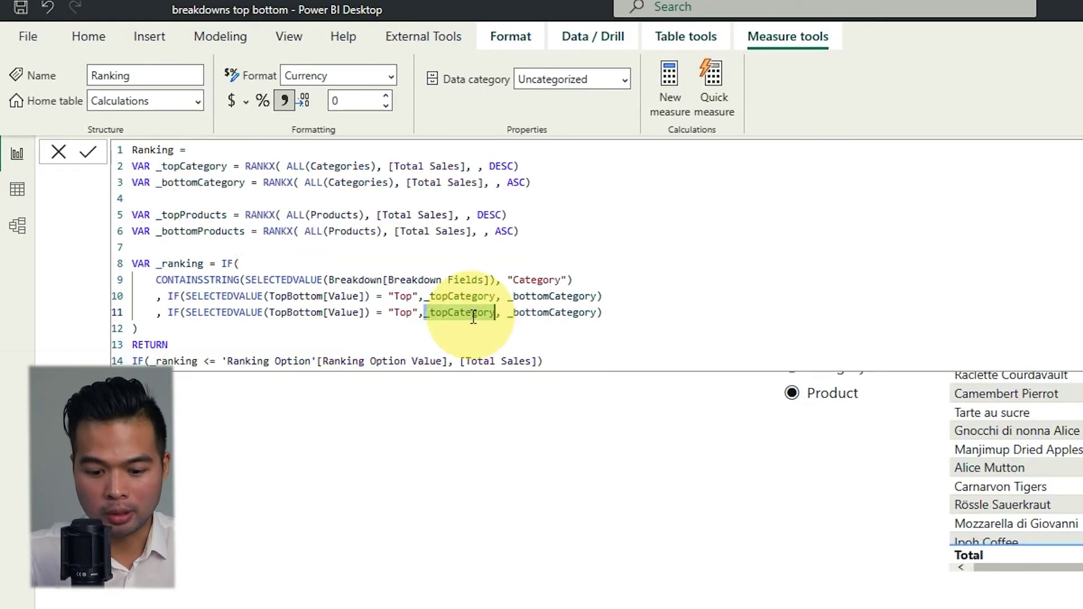
{"action": "type", "text": "_top"}
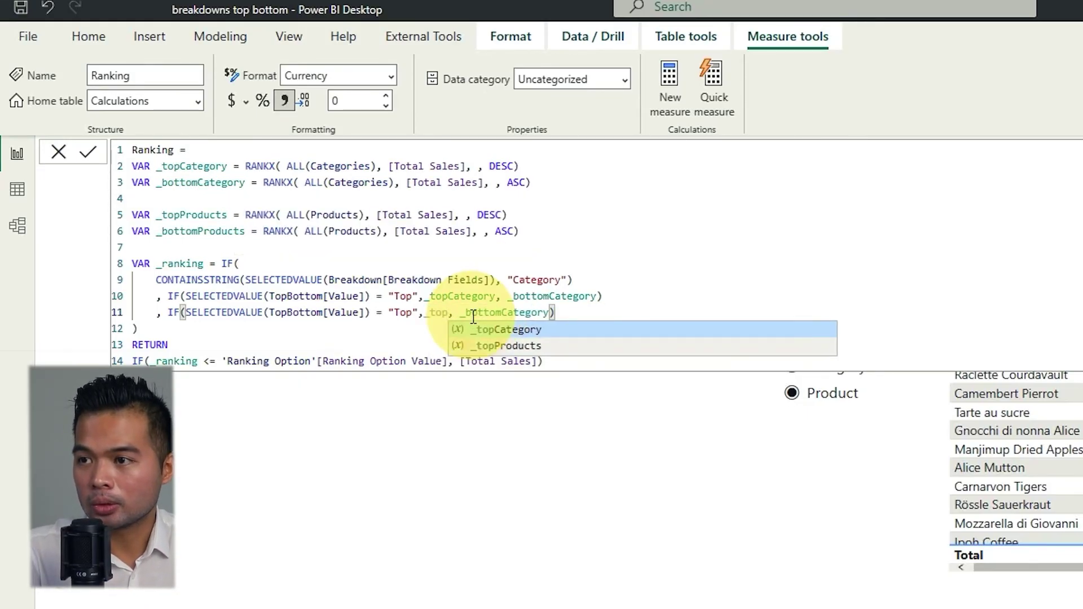
{"action": "key", "text": "Down"}
{"action": "key", "text": "Tab"}
{"action": "double_click", "coordinate": [564, 312]}
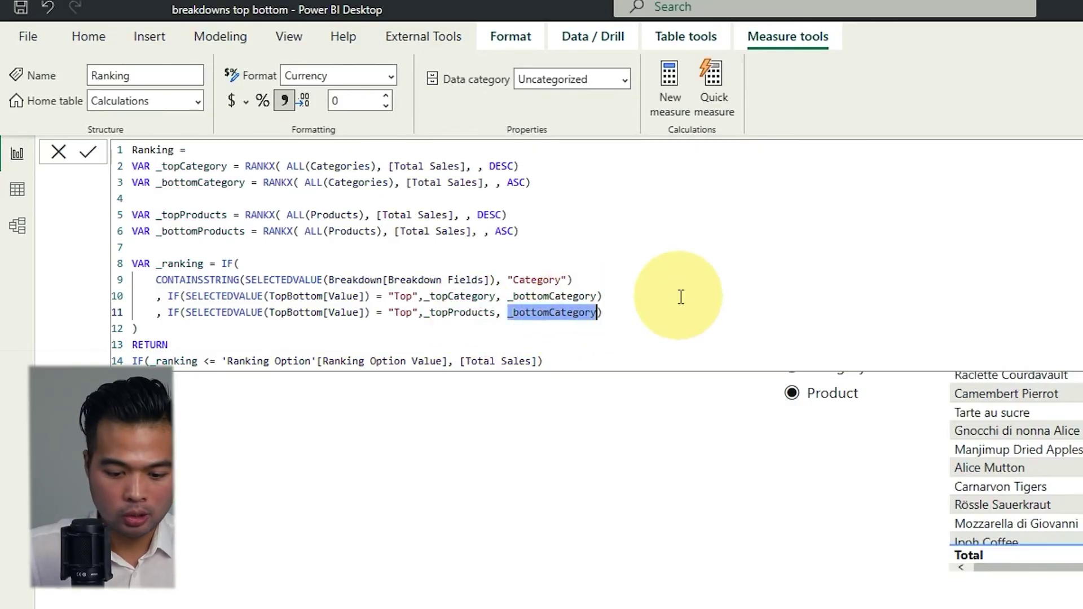
{"action": "type", "text": "_bottom"}
{"action": "key", "text": "Down"}
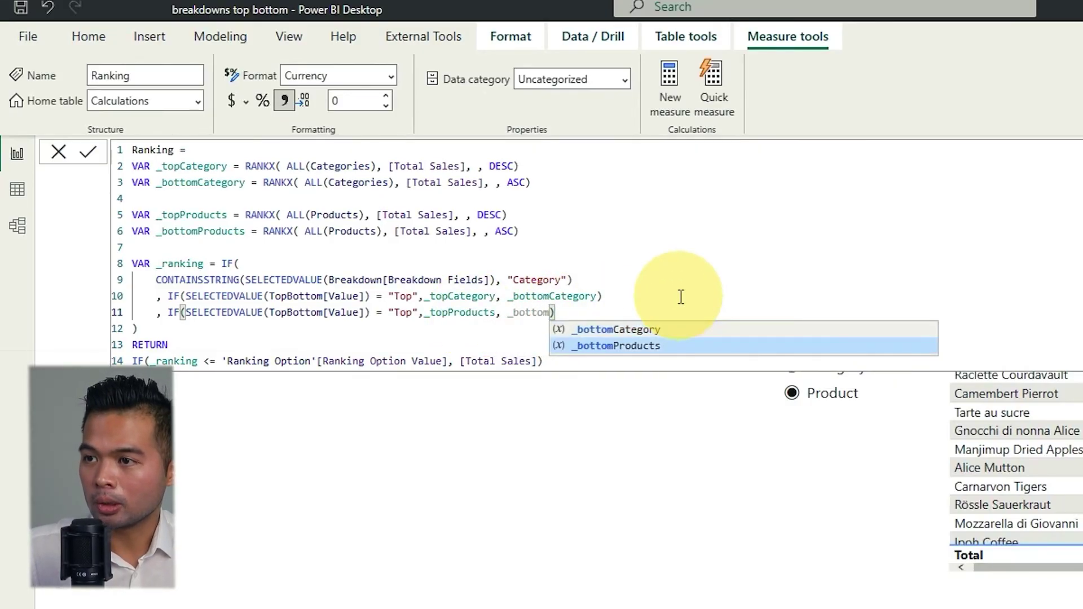
{"action": "key", "text": "Tab"}
{"action": "key", "text": "ctrl+End"}
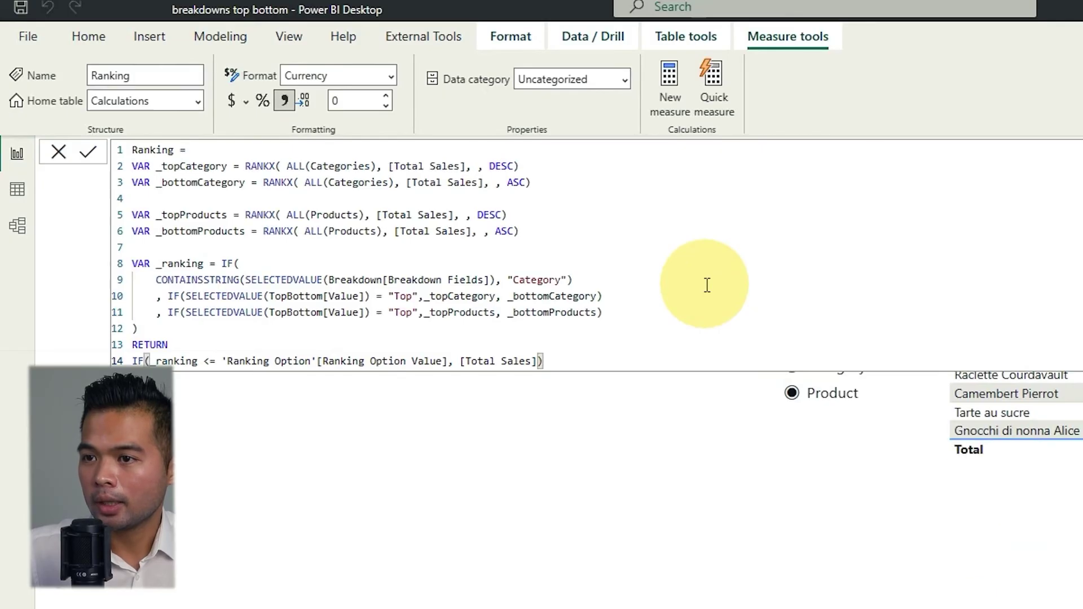
Toggle Breakdown to Category and back to Product, then show the Bottom 11 products.
{"action": "left_click", "coordinate": [643, 461]}
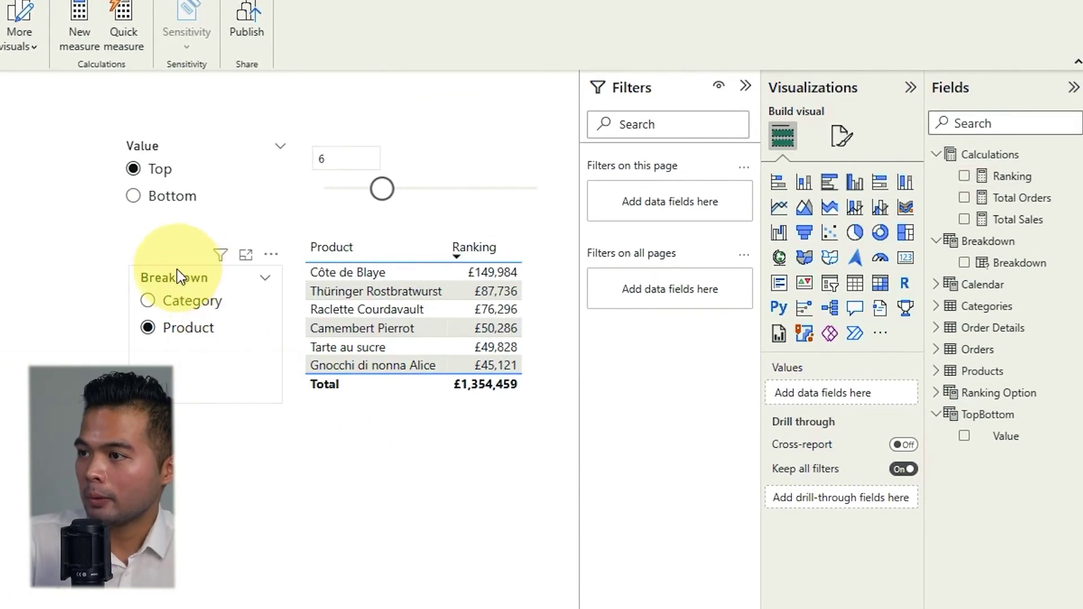
{"action": "left_click", "coordinate": [189, 309]}
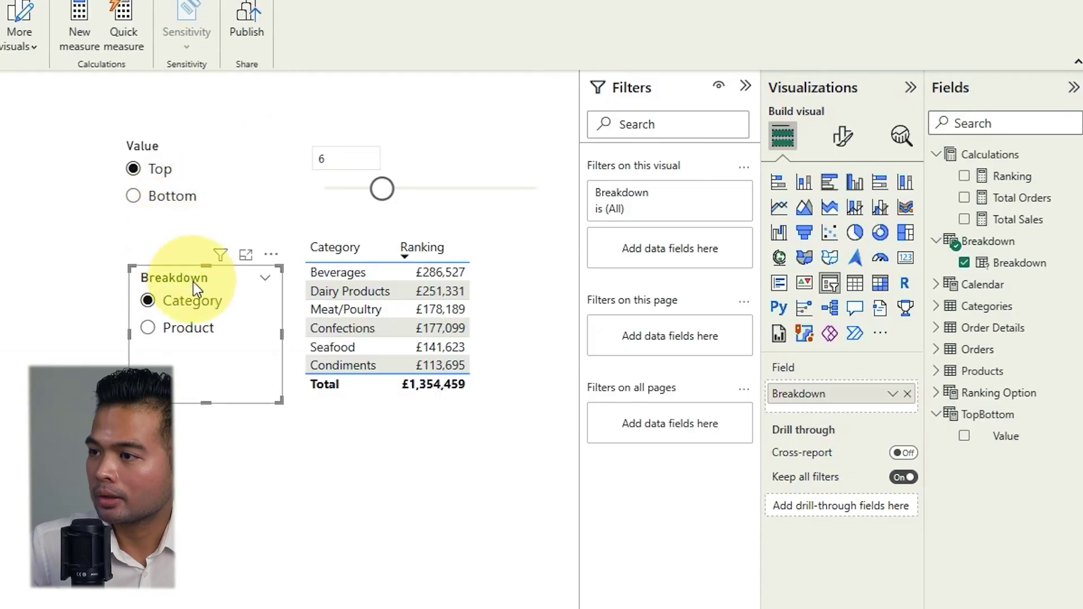
{"action": "left_click", "coordinate": [199, 338]}
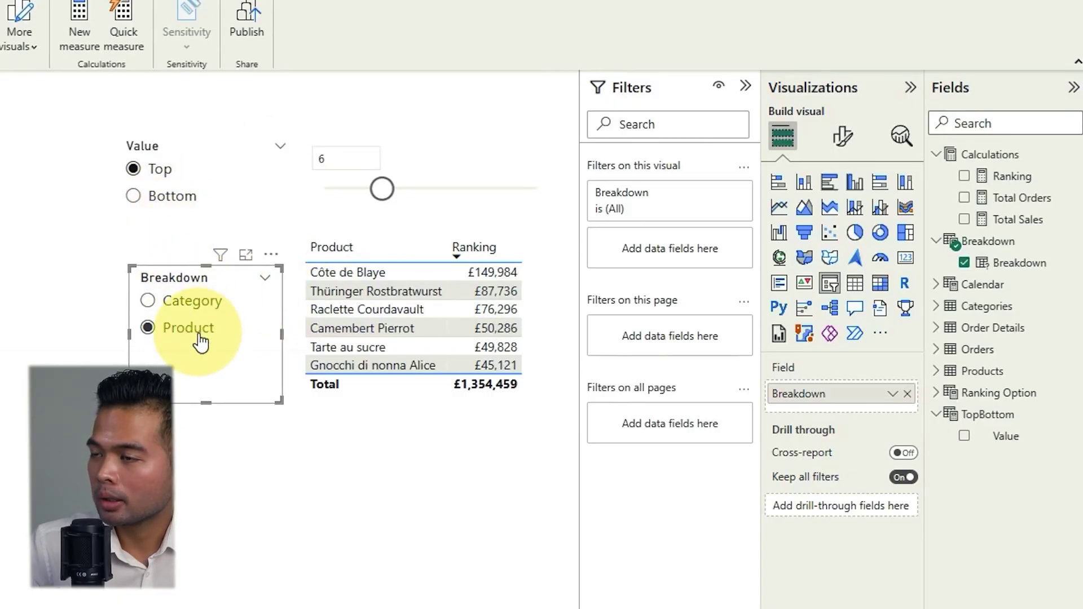
{"action": "left_click", "coordinate": [164, 209]}
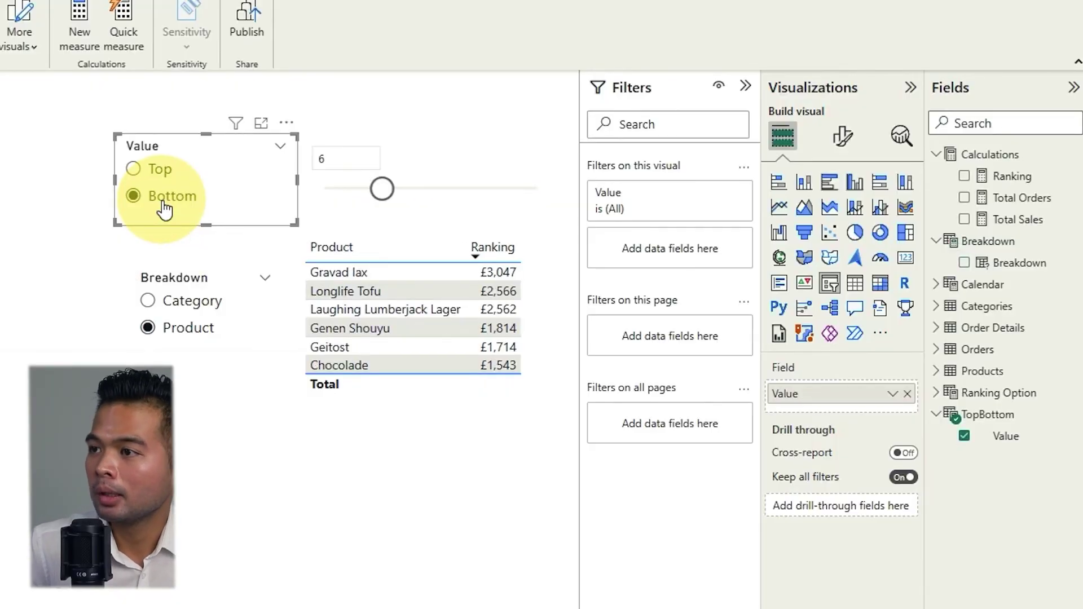
{"action": "left_click_drag", "start_coordinate": [382, 189], "coordinate": [449, 200]}
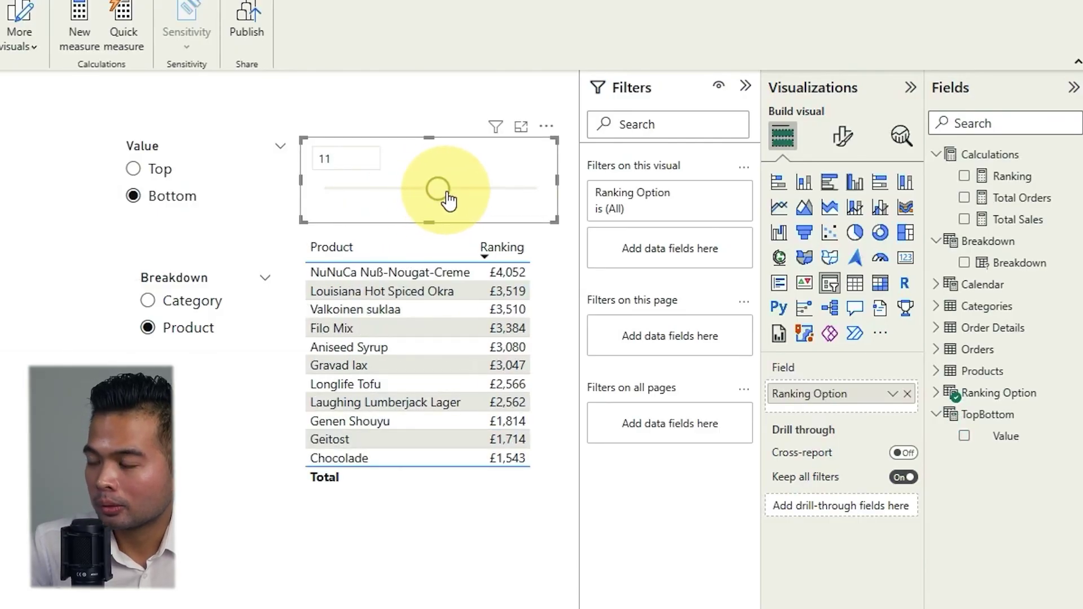